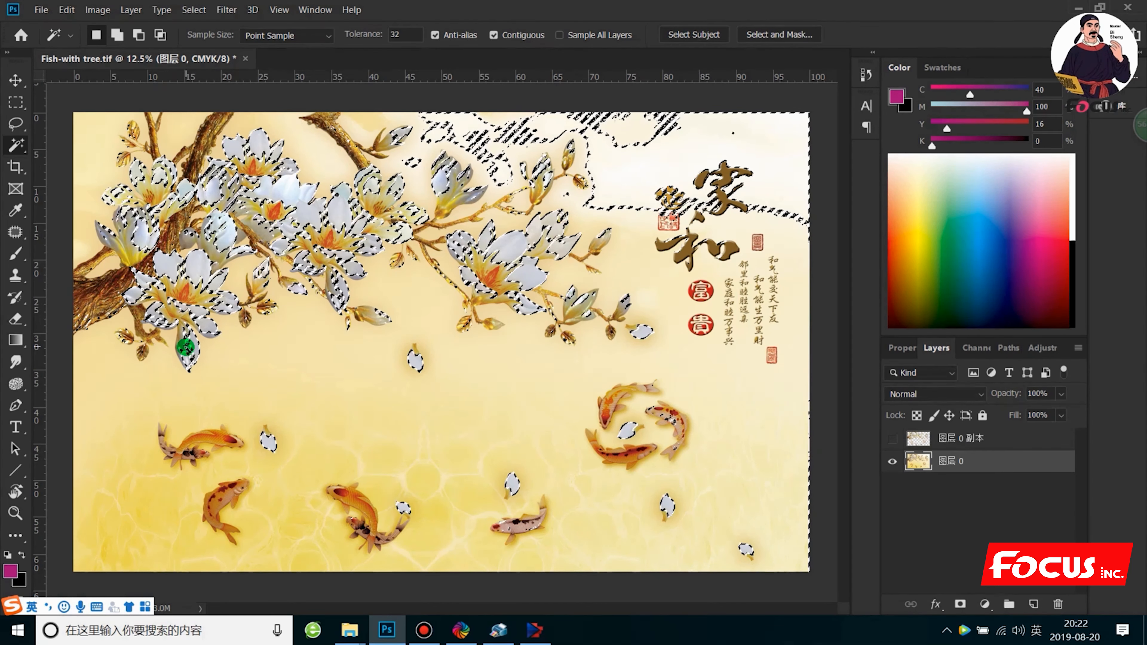
key("alt")
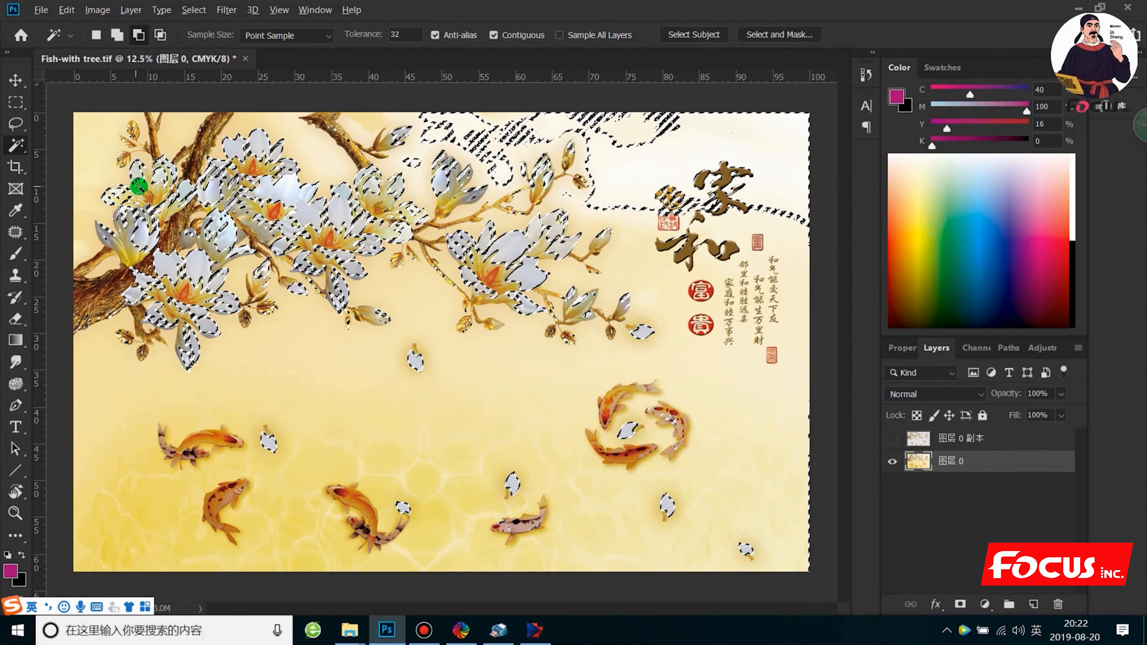
key("alt")
key("alt")
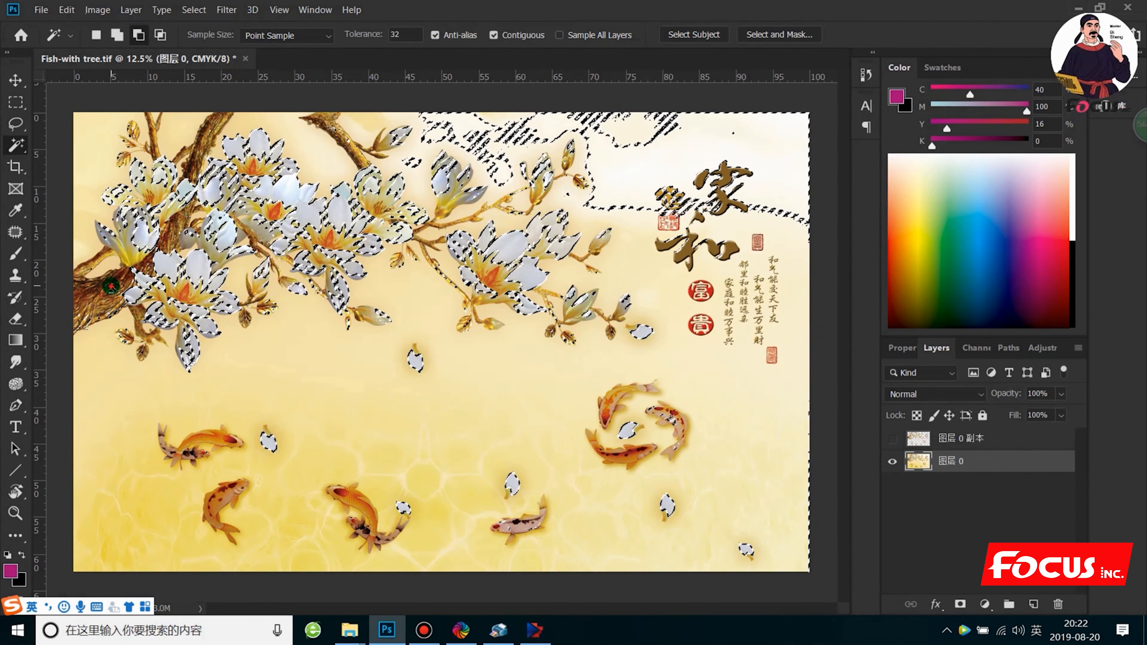
key("alt")
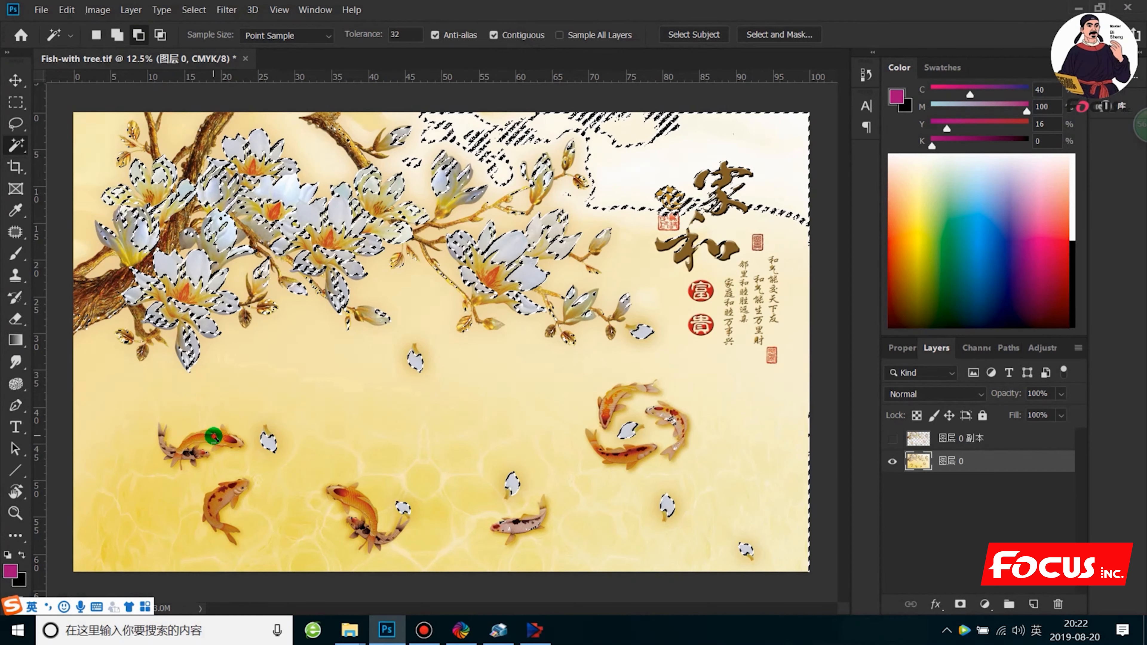
Step: Add the body of the upper-left orange koi and the koi below it to the existing Magic Wand selection
key("shift")
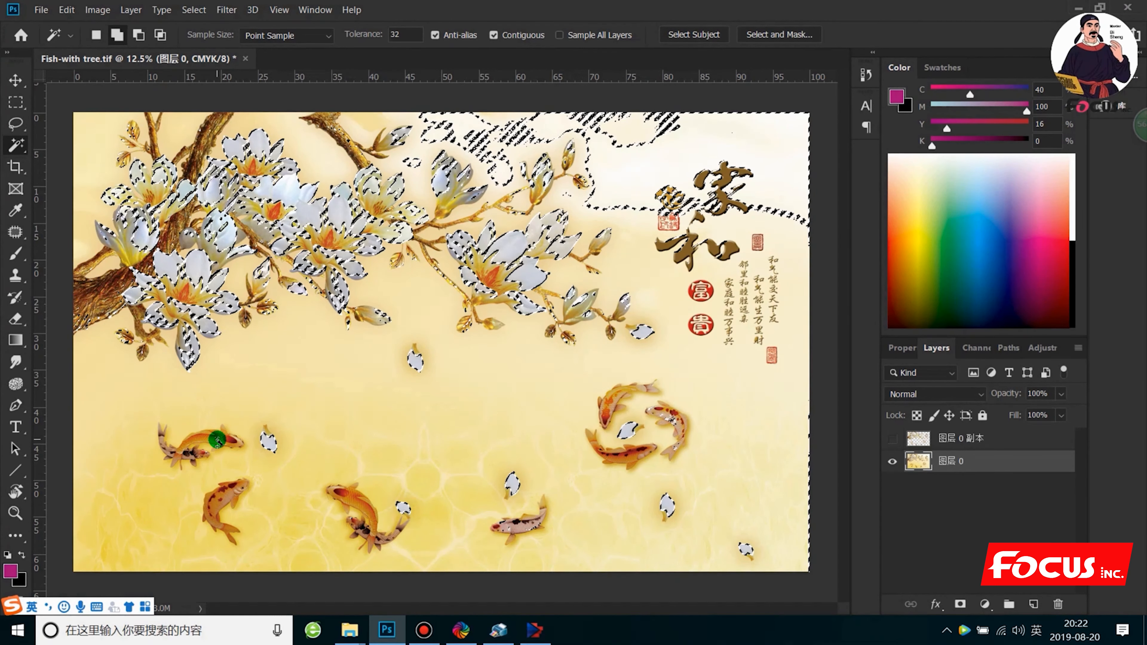
left_click(208, 439, "shift")
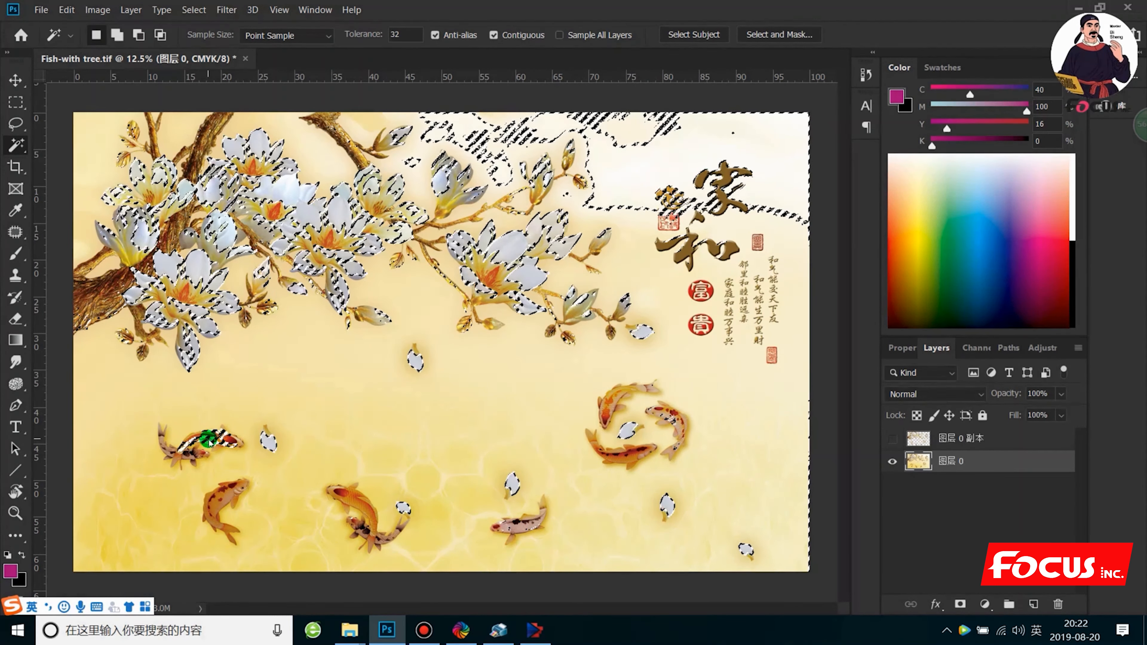
left_click(216, 493, "shift")
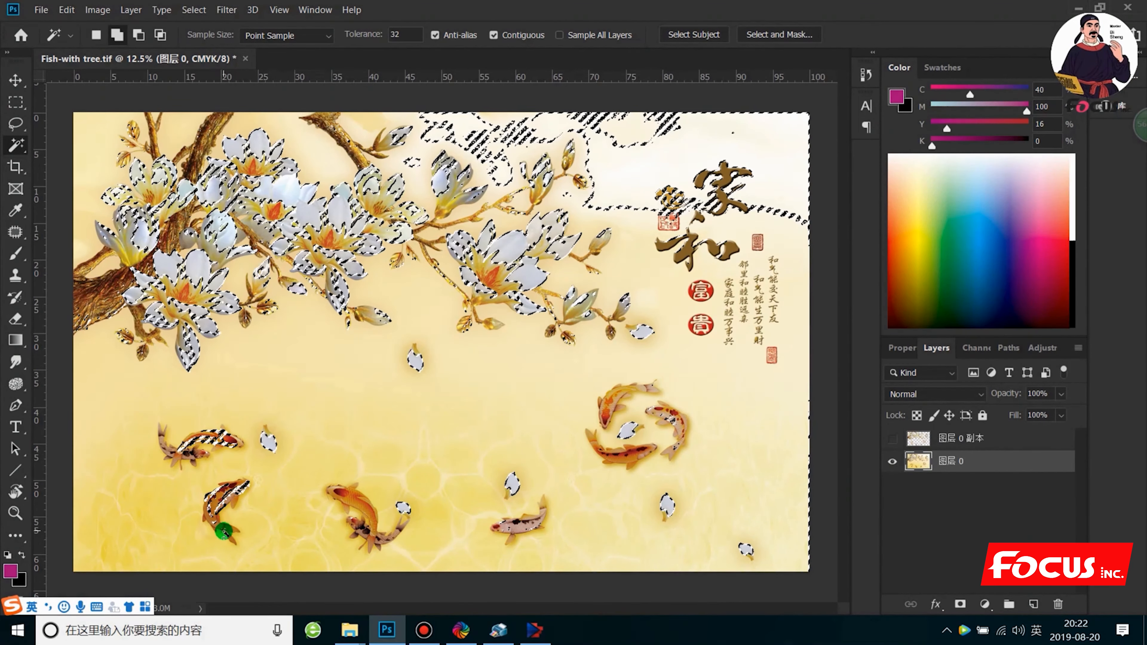
left_click(218, 512, "shift")
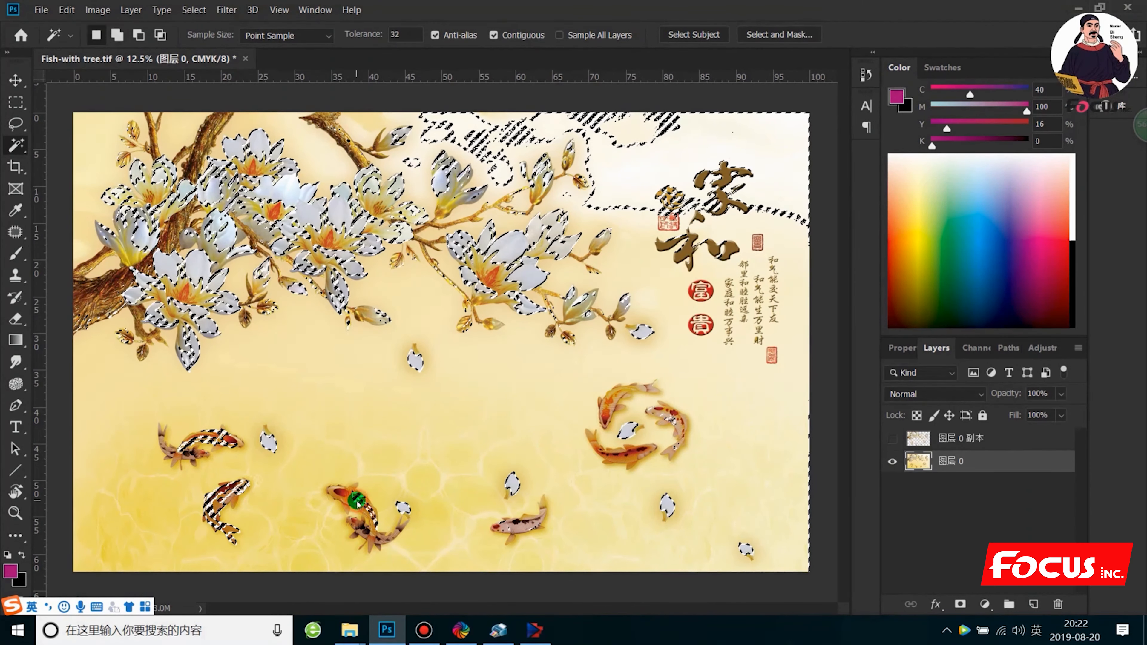
Step: Add the overlapping pair of koi at the lower centre and the pale koi to their right to the selection
left_click(359, 526, "shift")
left_click(340, 494, "shift")
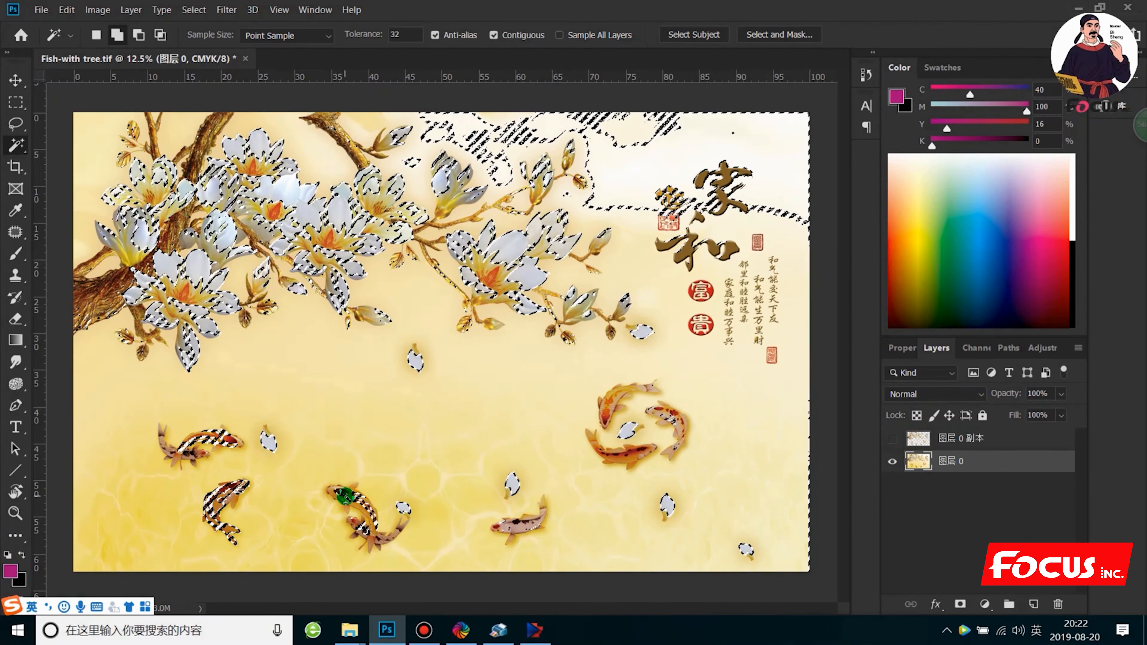
left_click(335, 490, "shift")
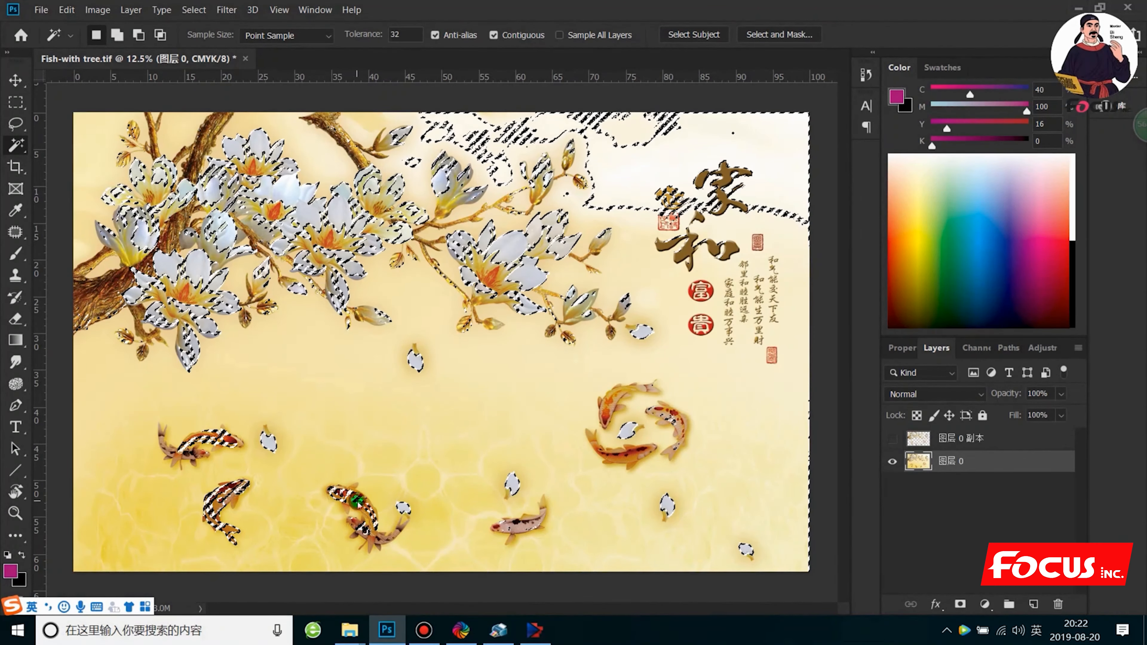
left_click(356, 526, "shift")
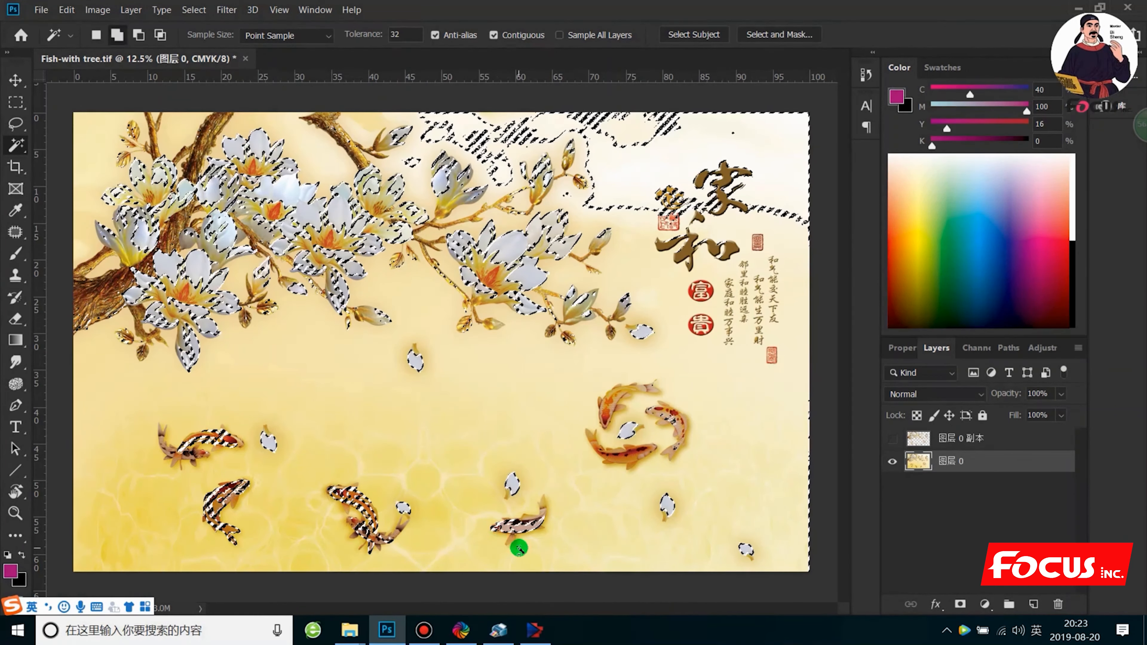
Step: Add the lower and upper-left koi of the circling trio to the selection
left_click(627, 452, "shift")
left_click(626, 456, "shift")
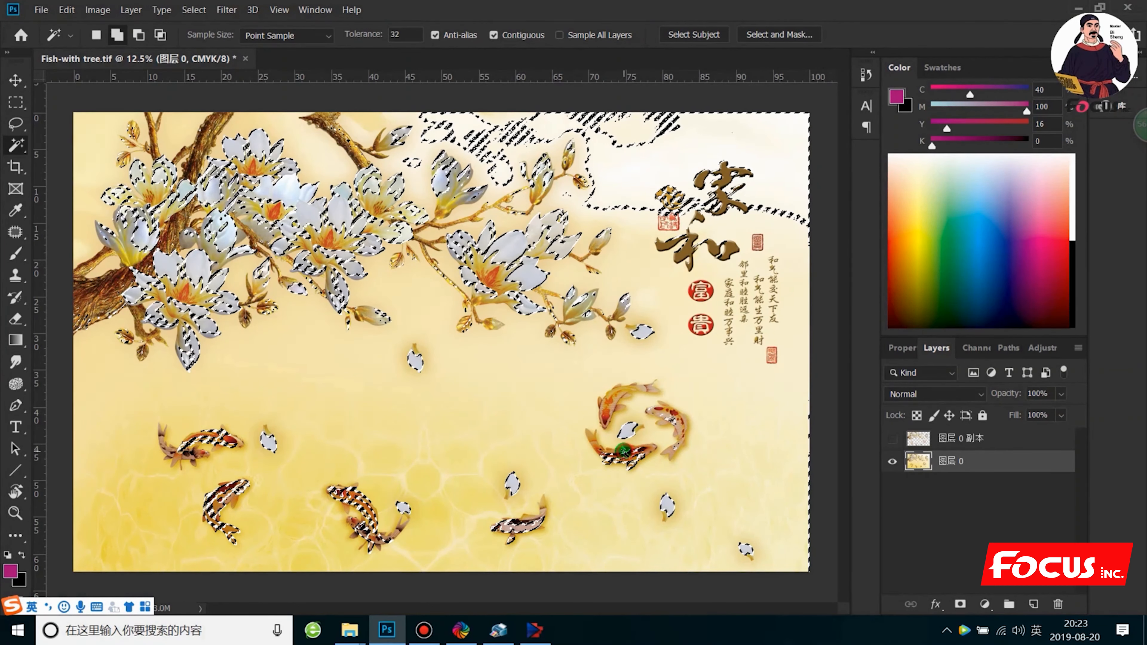
left_click(591, 441, "shift")
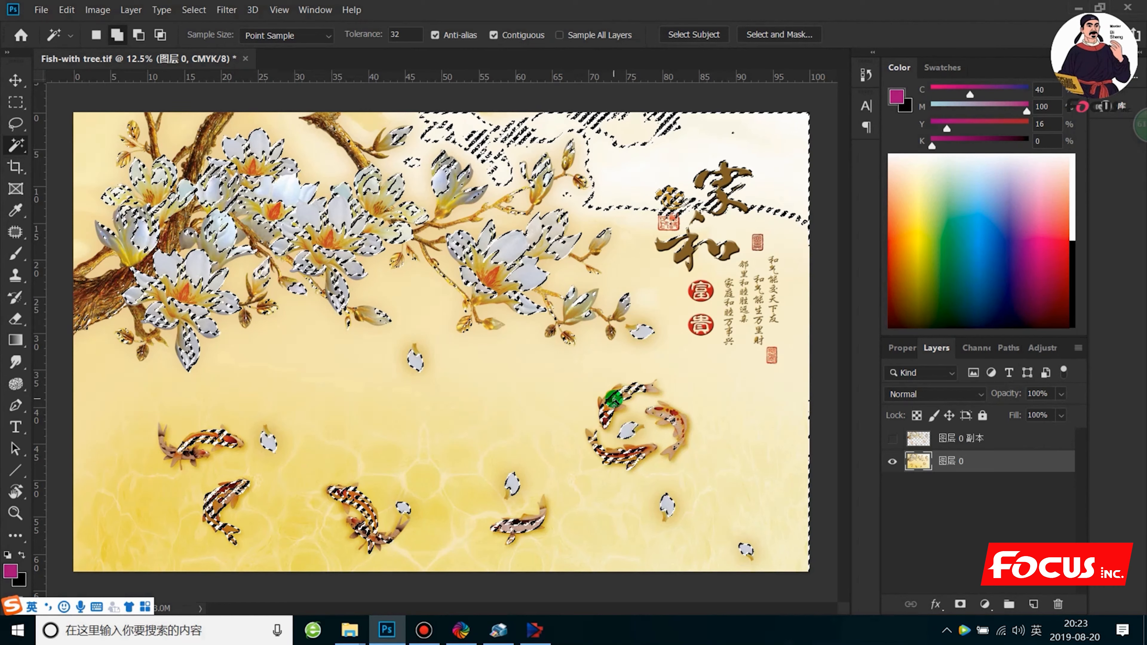
left_click(610, 396, "shift")
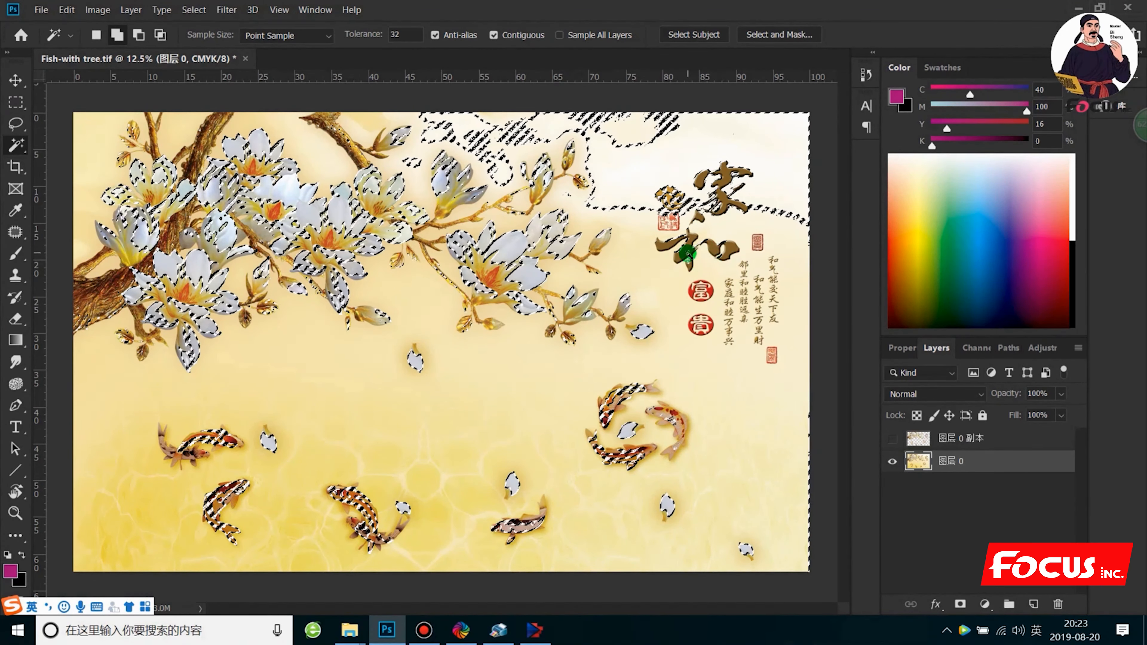
Step: Add the large 和 character and the two round red seals beneath it to the selection
left_click(704, 290, "shift")
left_click(700, 288, "shift")
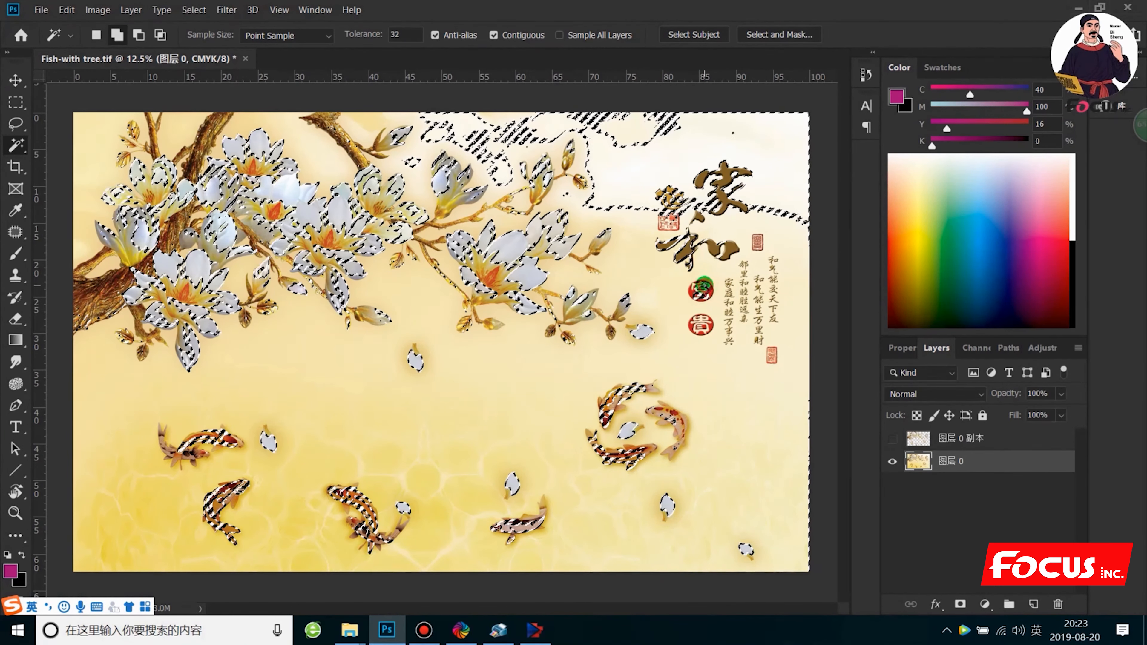
left_click(708, 326, "shift")
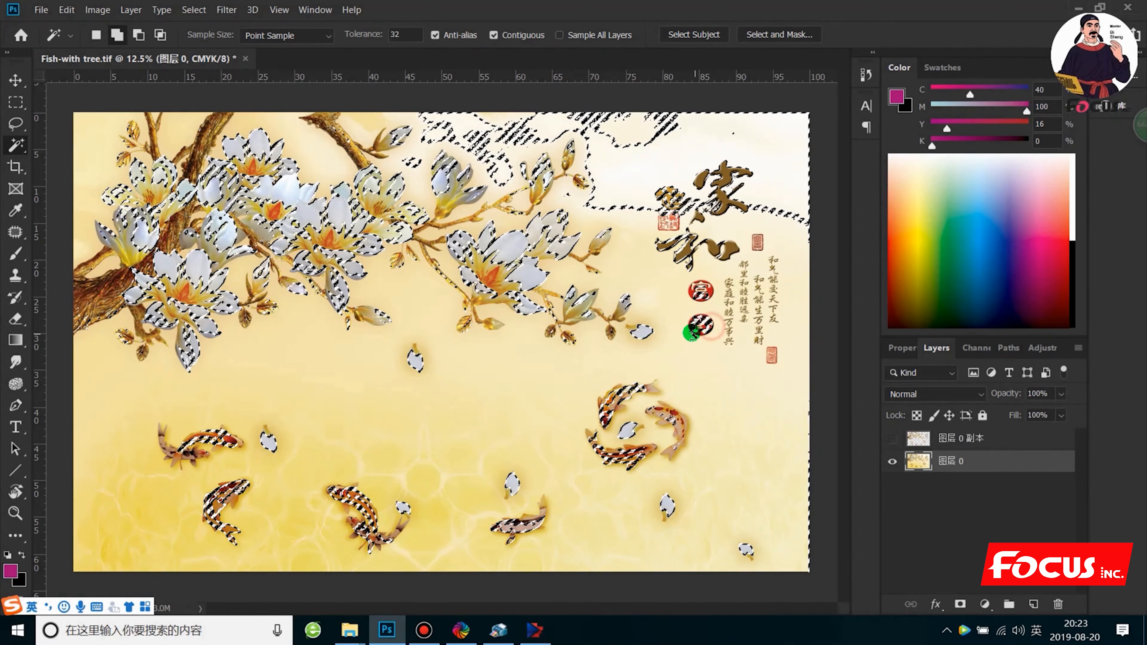
Step: Add the buds and small leaves beneath the right-hand magnolia to the selection
left_click(565, 311, "shift")
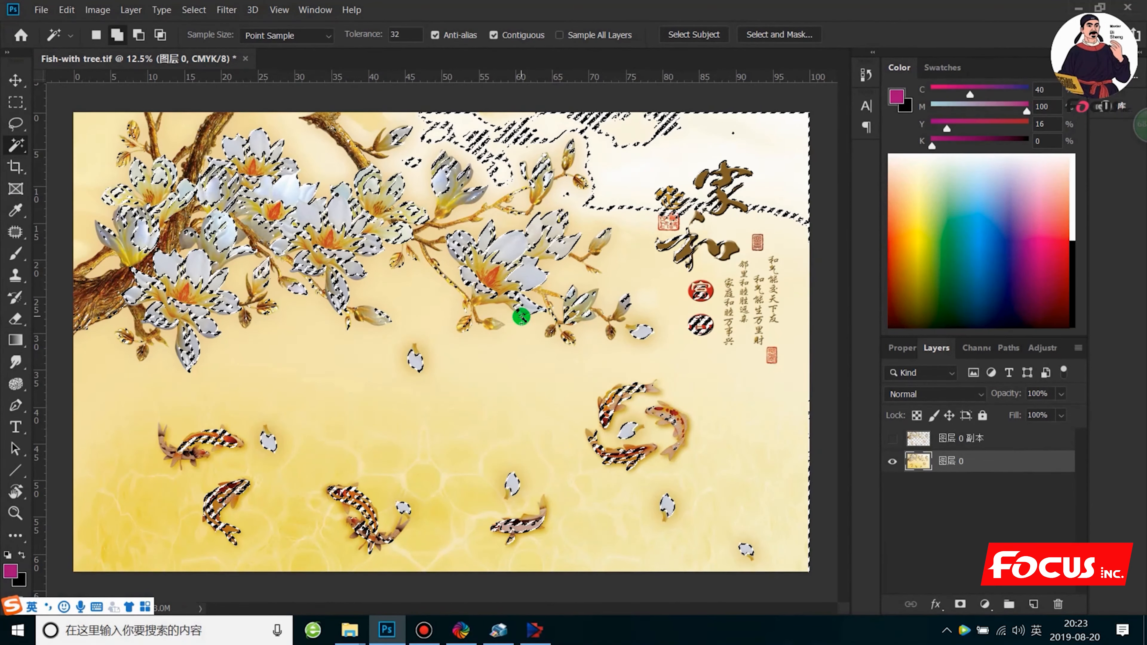
left_click(483, 302, "shift")
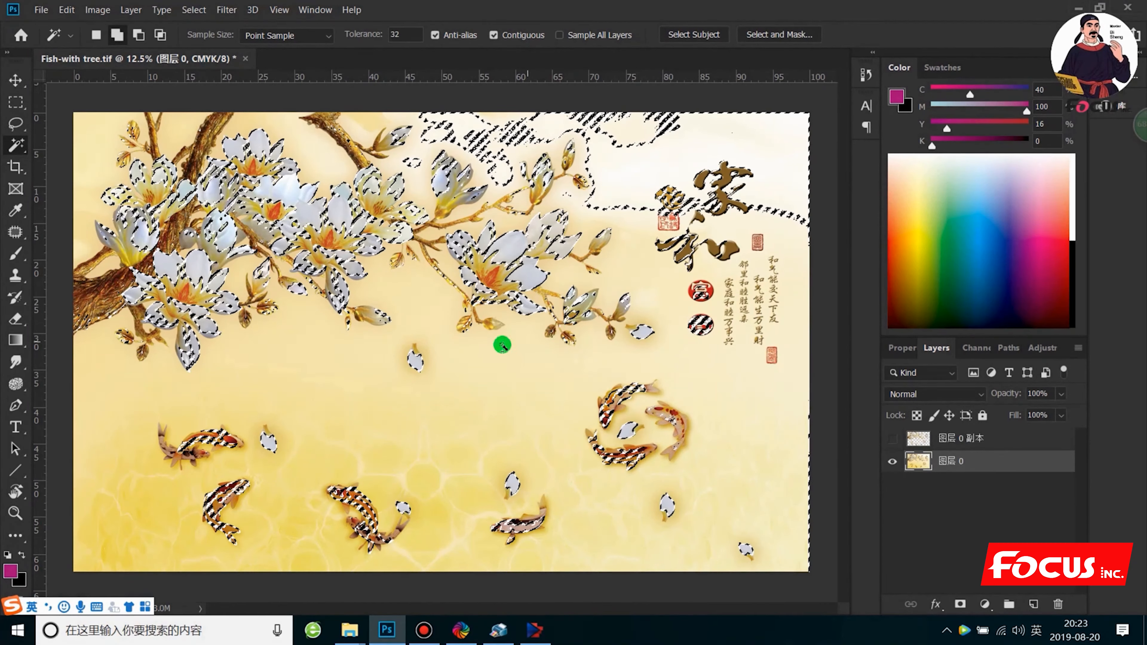
left_click(493, 325, "shift")
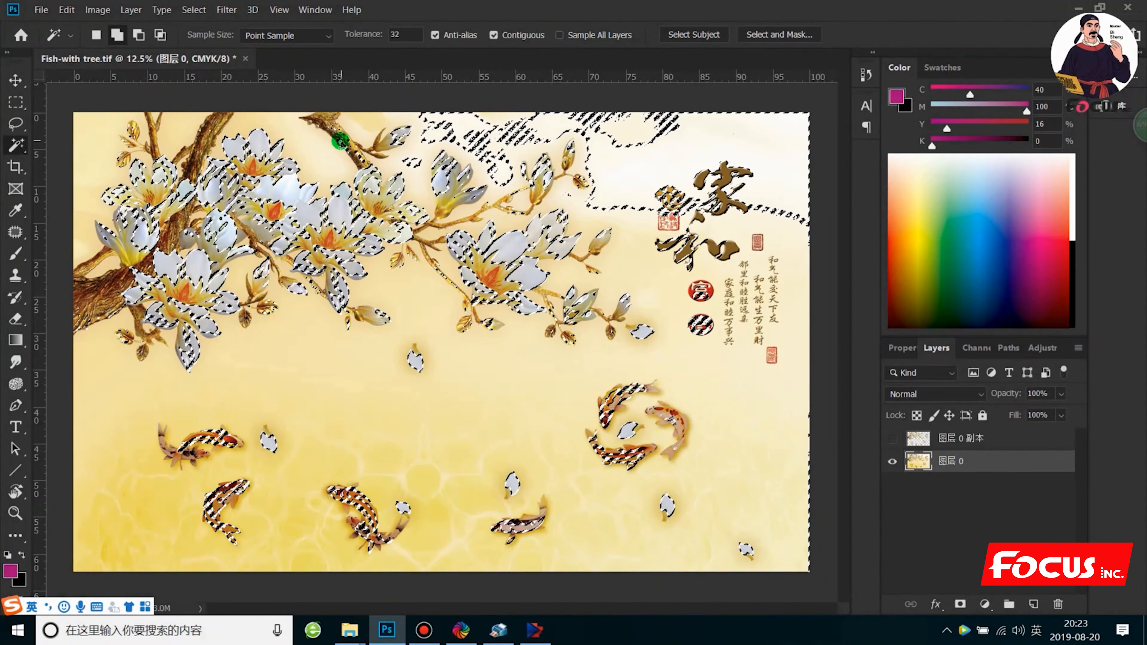
Step: Add the two upper branches and the thick trunk at the picture's left edge to the selection
left_click(337, 132, "shift")
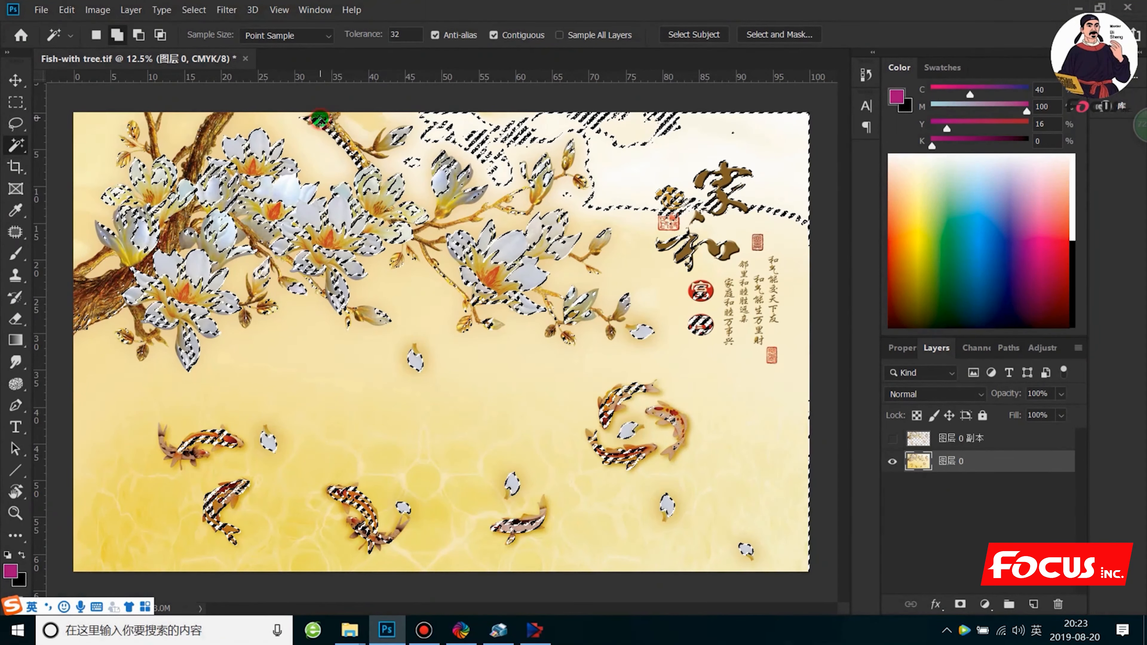
left_click(211, 132, "shift")
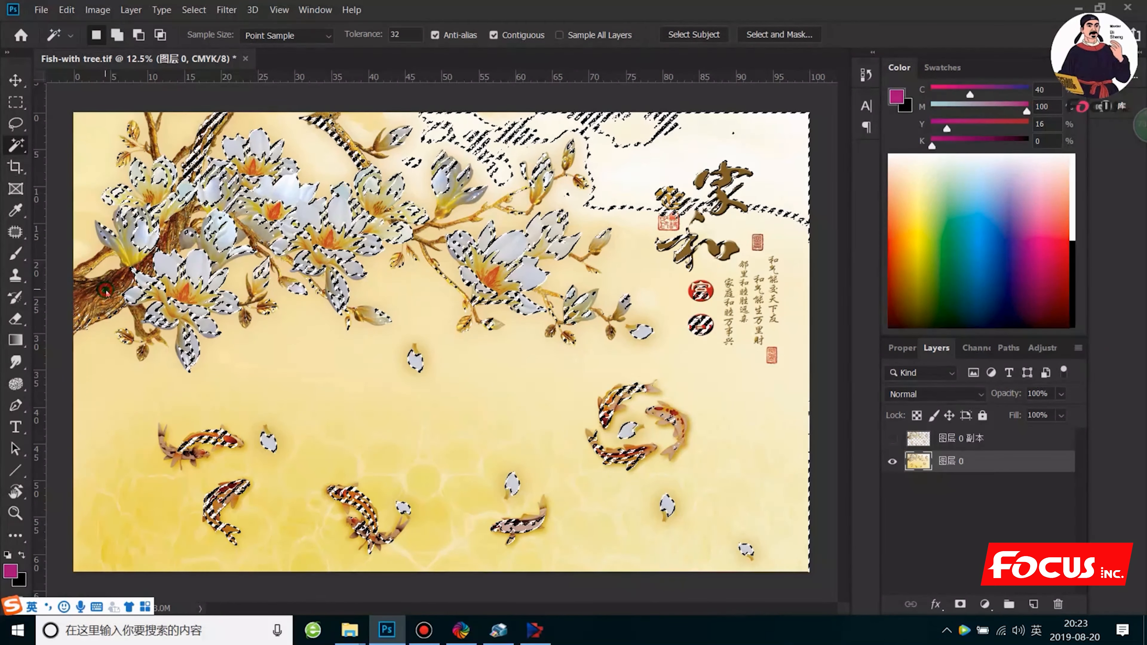
left_click(84, 289, "shift")
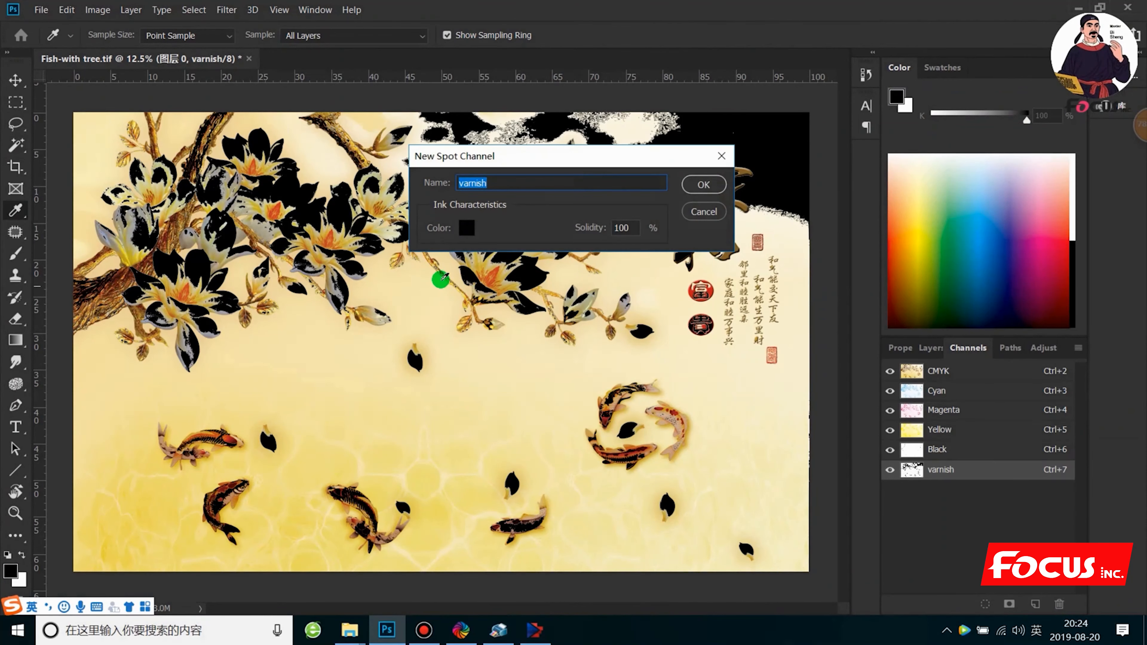
Step: Set the varnish spot channel's ink colour to C 100, M 100, Y 100 and K 100, and accept the new spot channel
left_click(468, 228)
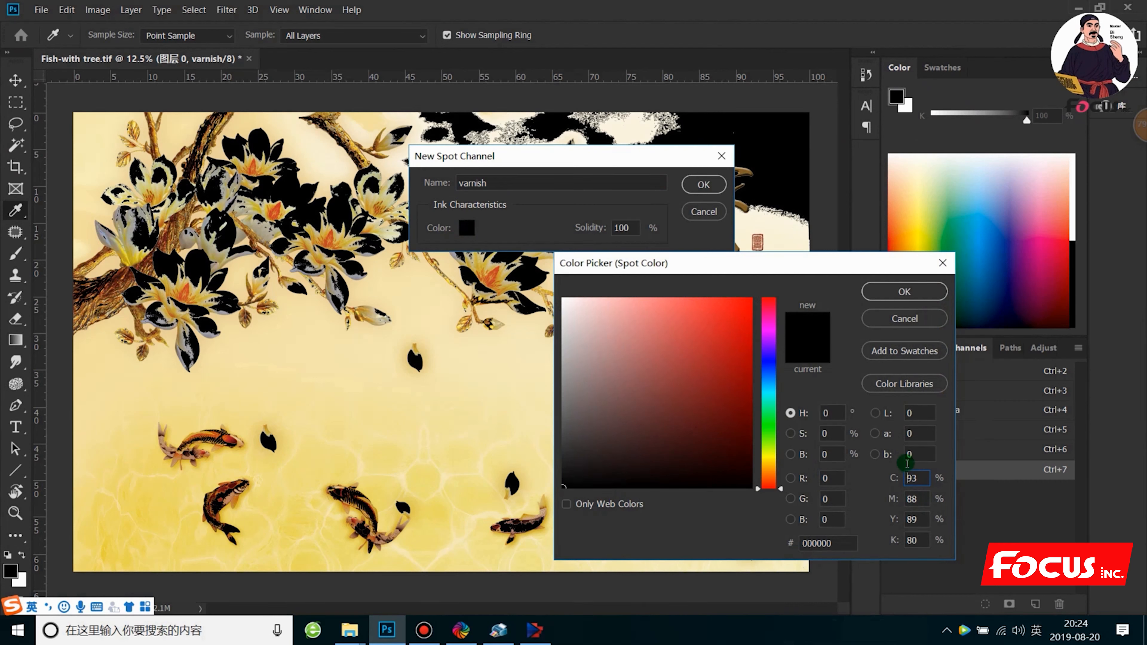
double_click(914, 478)
type("100")
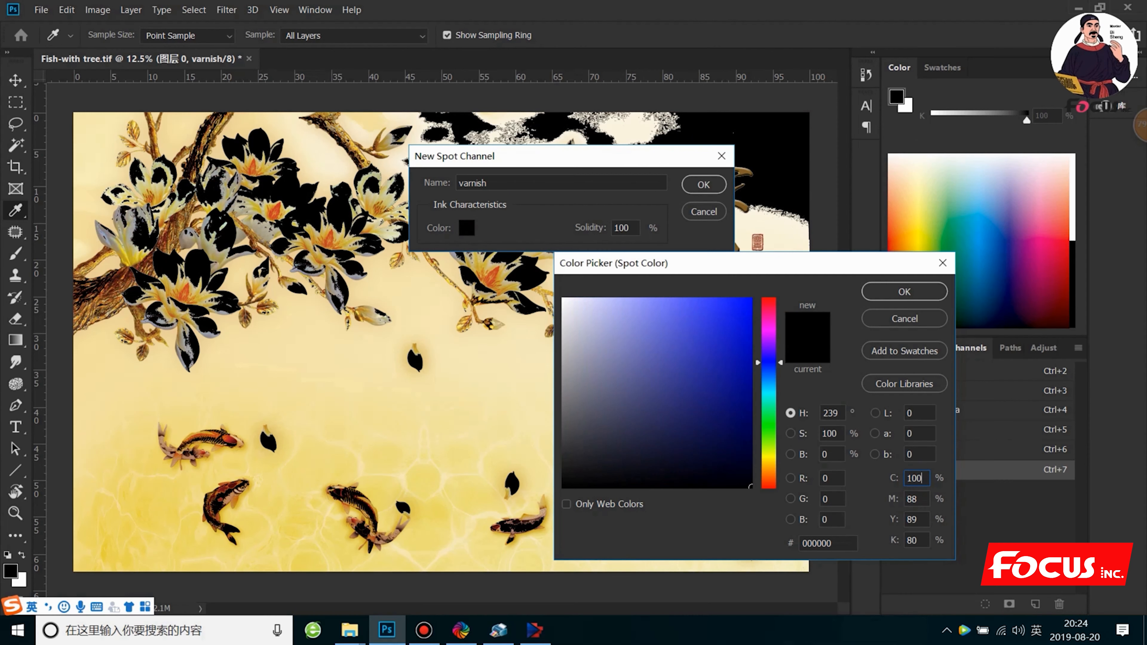
double_click(909, 501)
type("100")
double_click(911, 520)
type("100")
double_click(913, 540)
type("100")
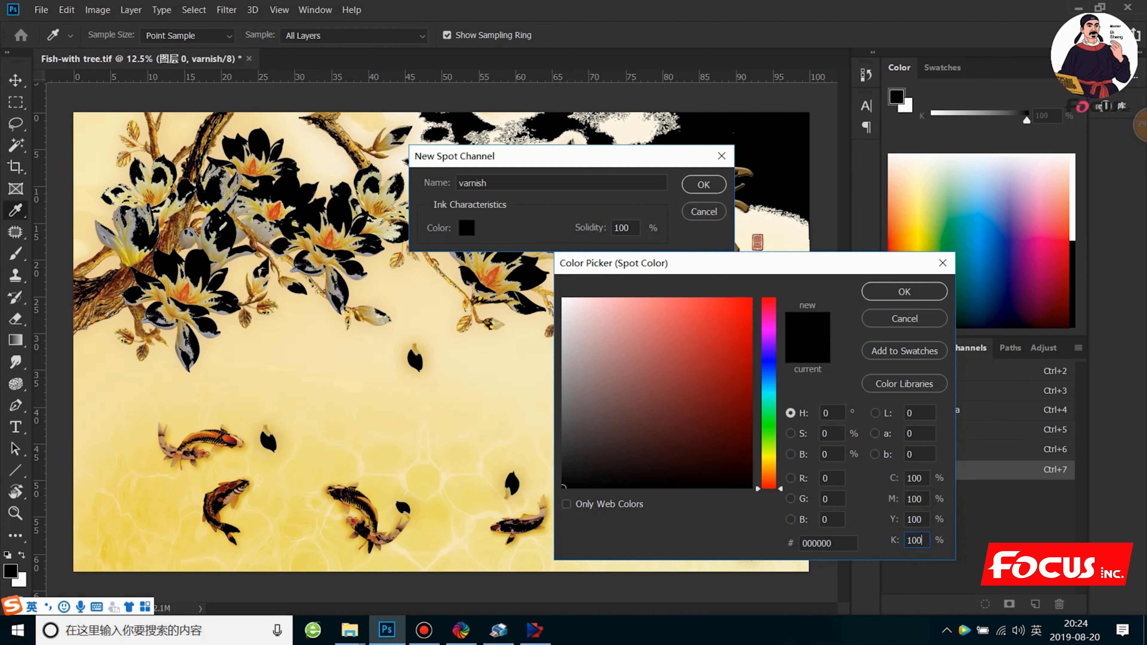
left_click(919, 291)
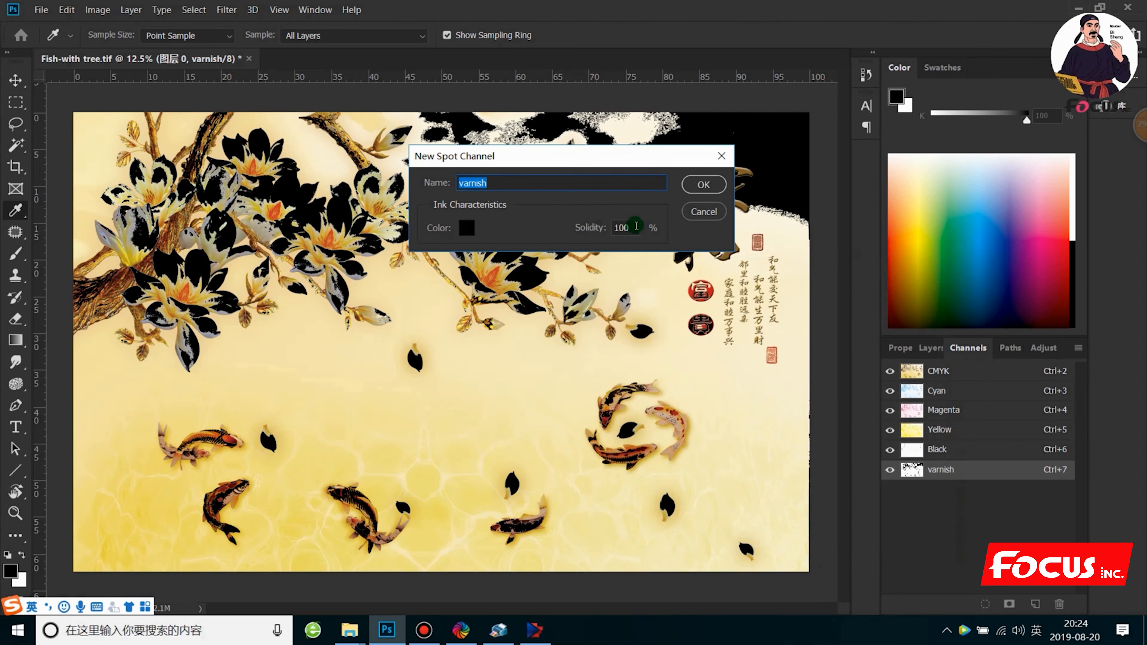
left_click(687, 185)
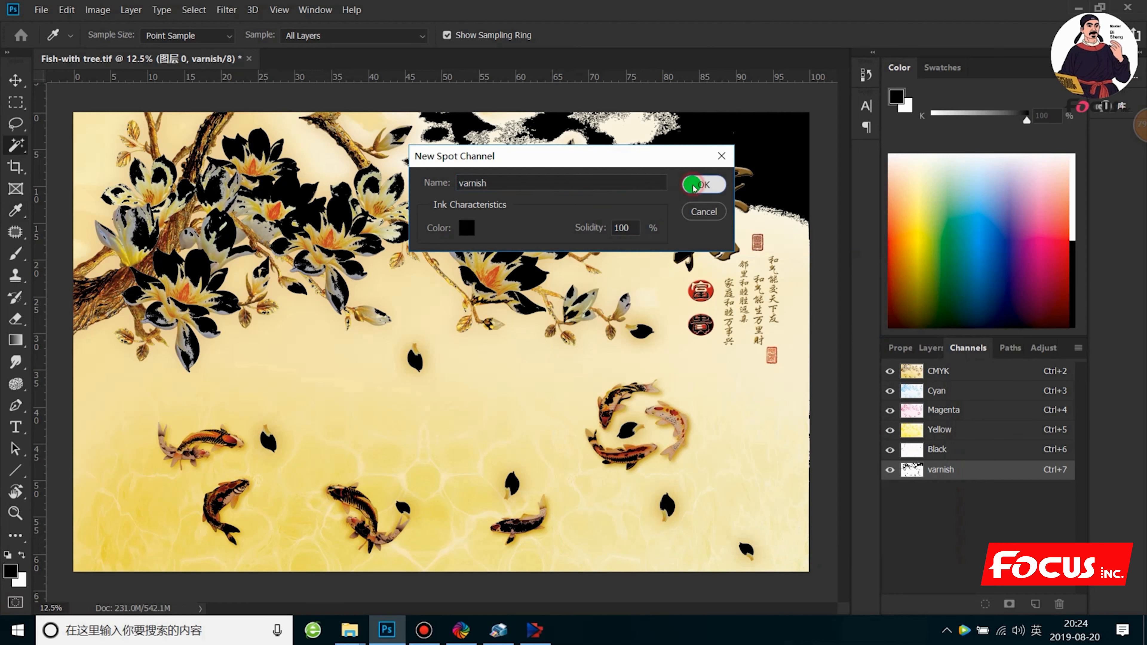
key("w")
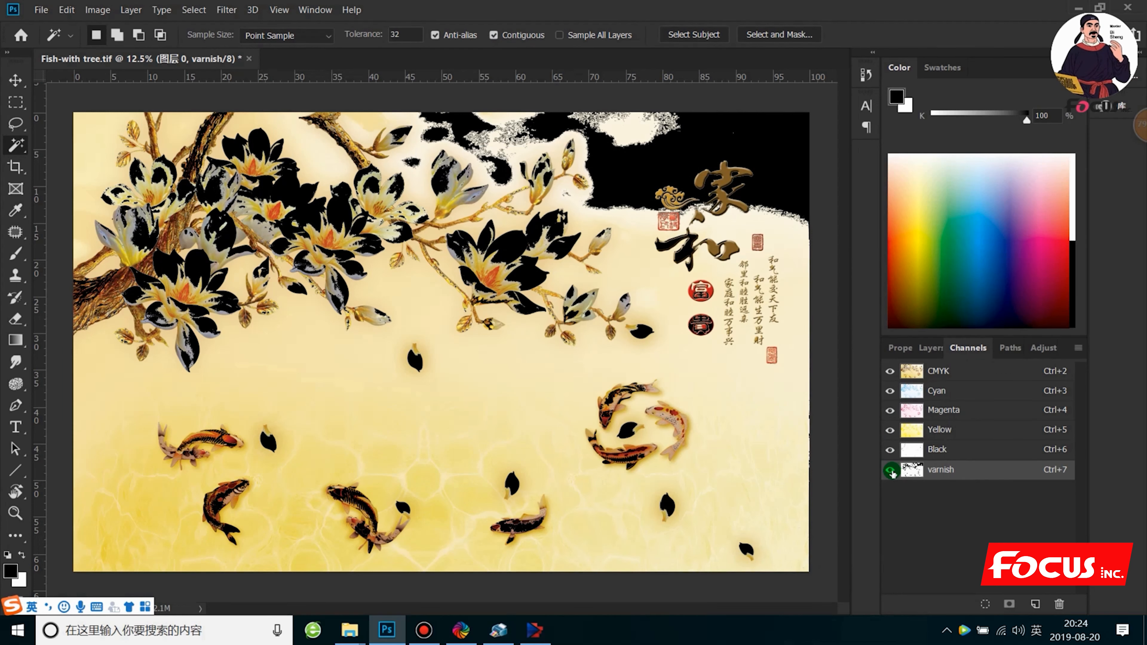
Step: Show the varnish spot channel on its own and rename it white
left_click(890, 371)
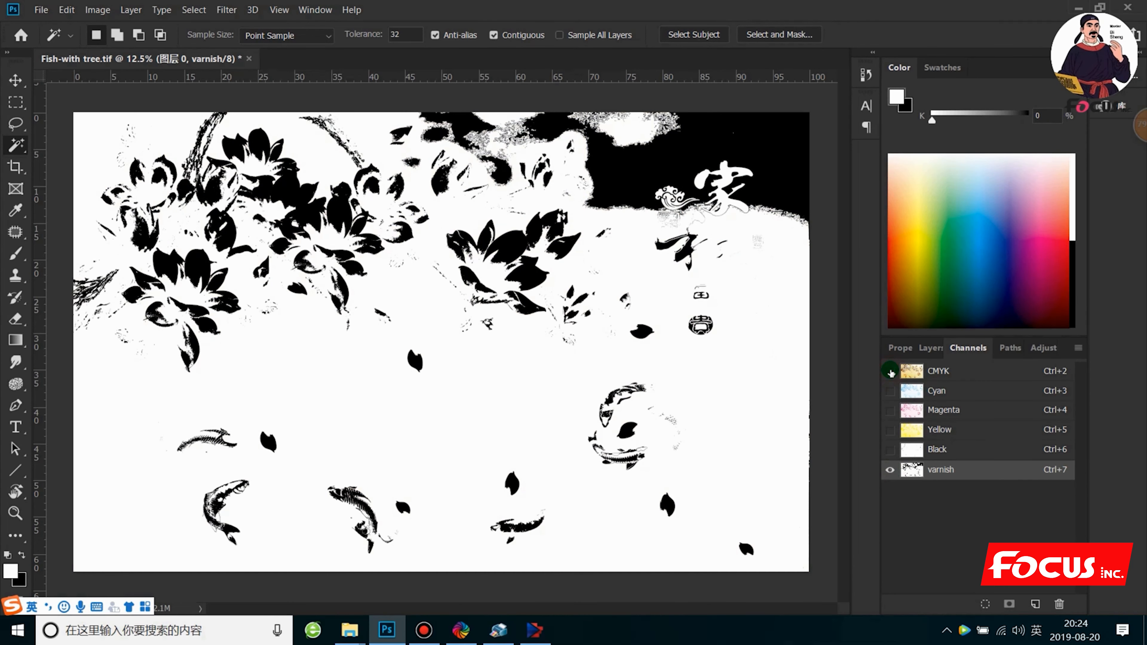
scroll(647, 402, "down", 3)
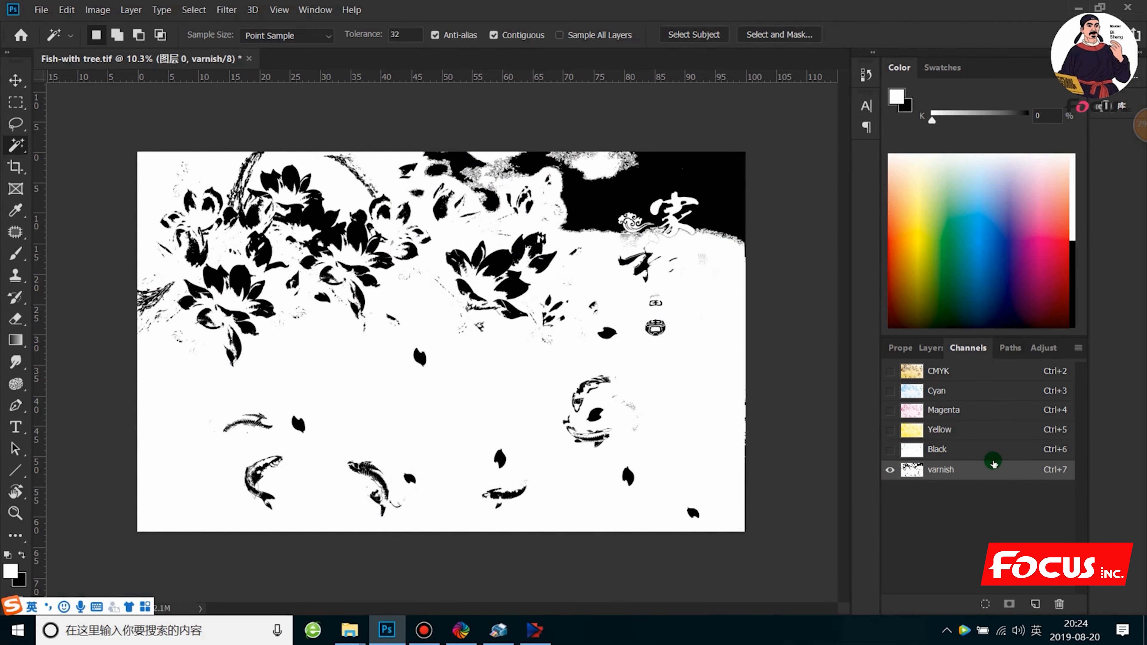
double_click(944, 470)
type("white")
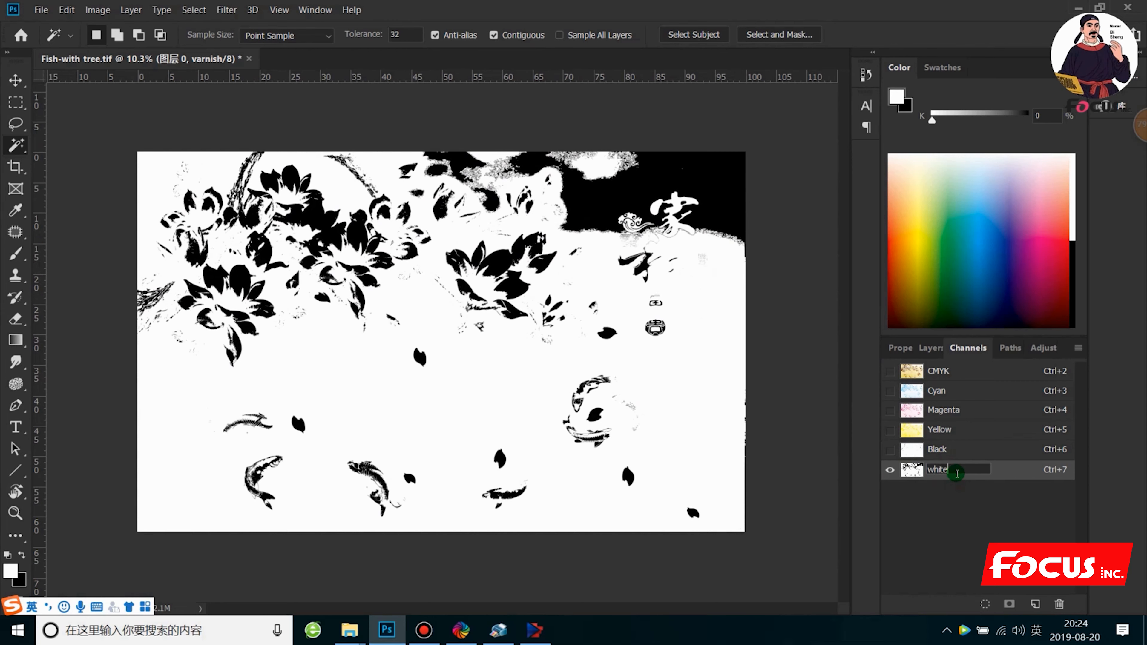
left_click(1011, 469)
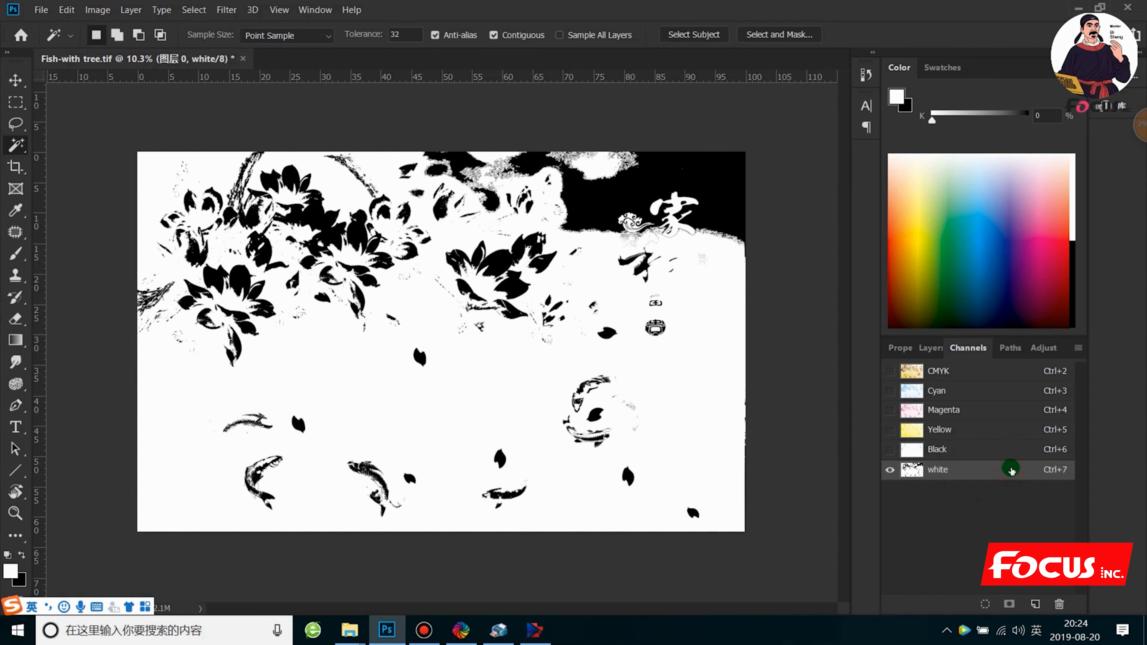
Step: Make the CMYK channels visible again and hide the white spot channel
left_click(890, 371)
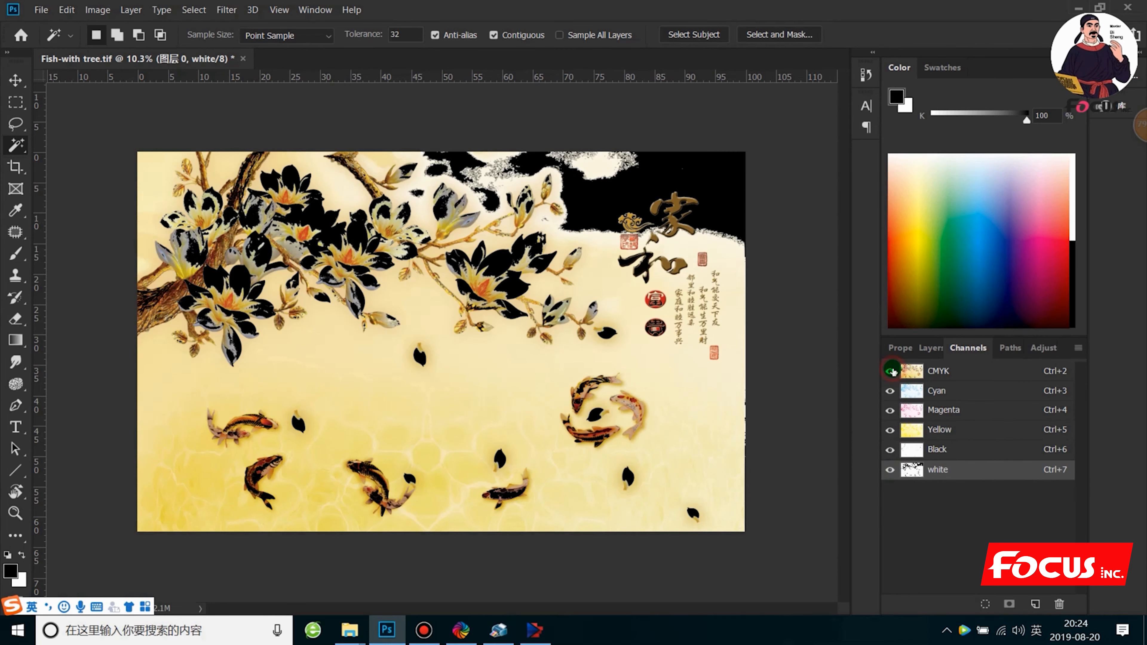
left_click(887, 470)
left_click(890, 469)
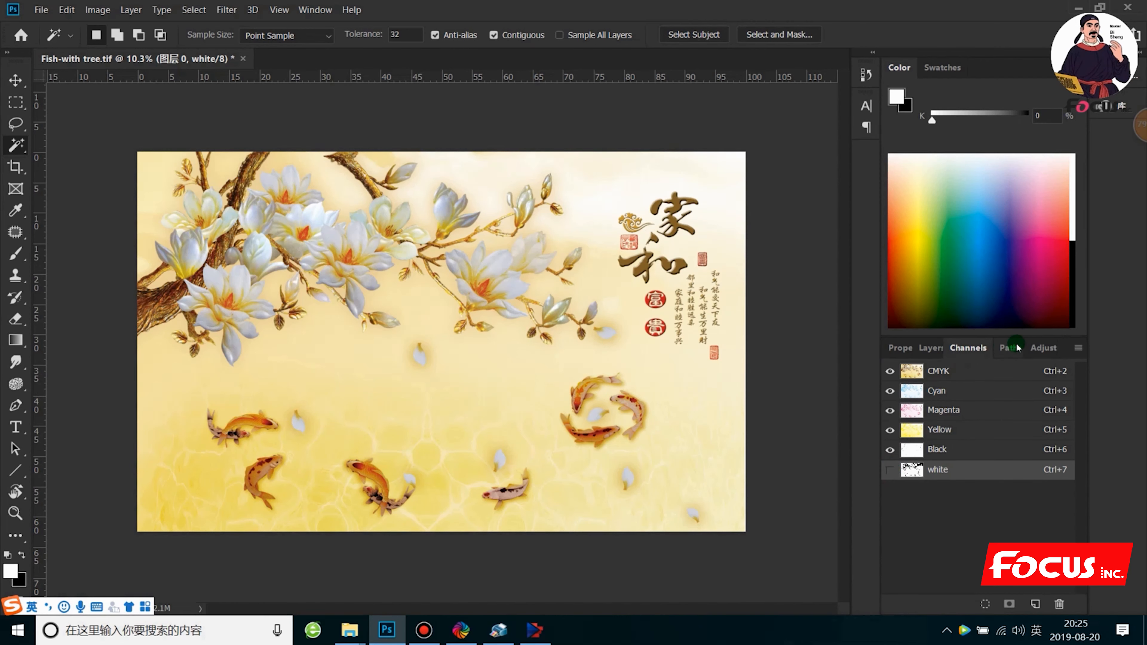
left_click(1005, 349)
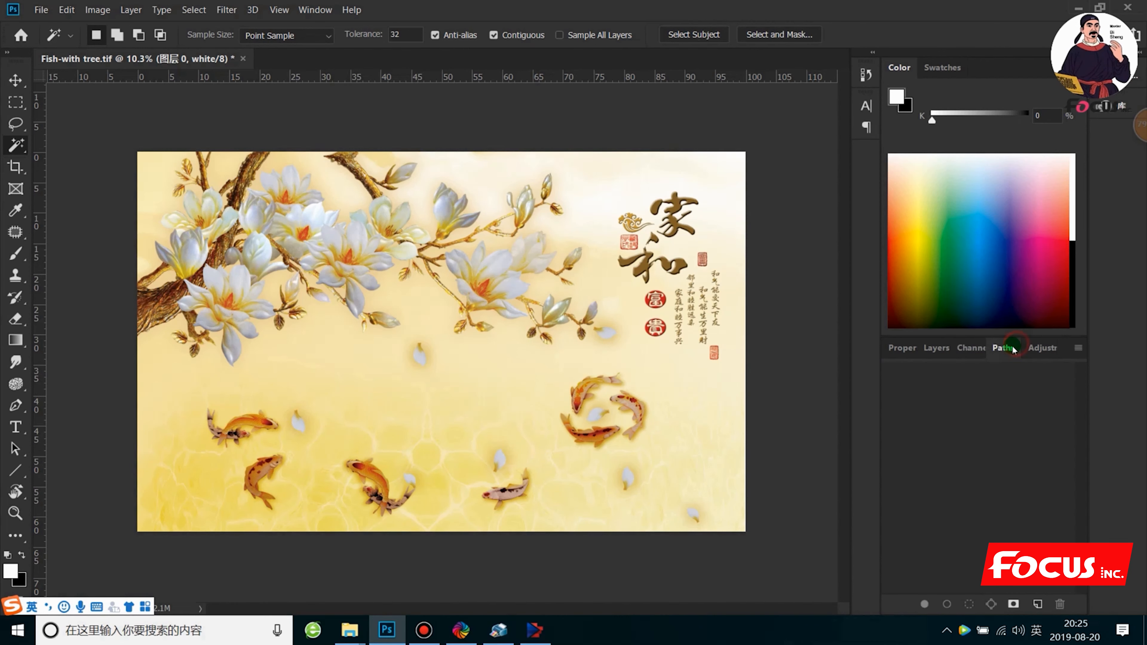
left_click(971, 348)
left_click(936, 348)
left_click(903, 348)
left_click(937, 348)
left_click(976, 349)
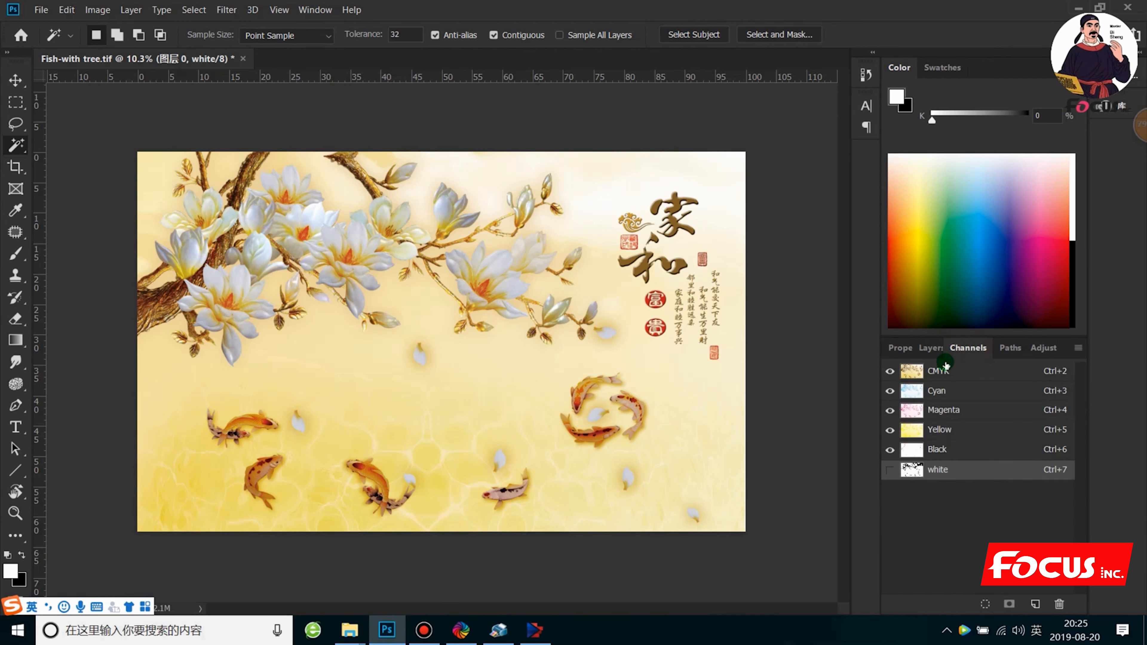
Step: Toggle the white spot channel over the artwork to compare, and show it on its own by hiding the CMYK channels
left_click(889, 469)
left_click(889, 470)
left_click(890, 470)
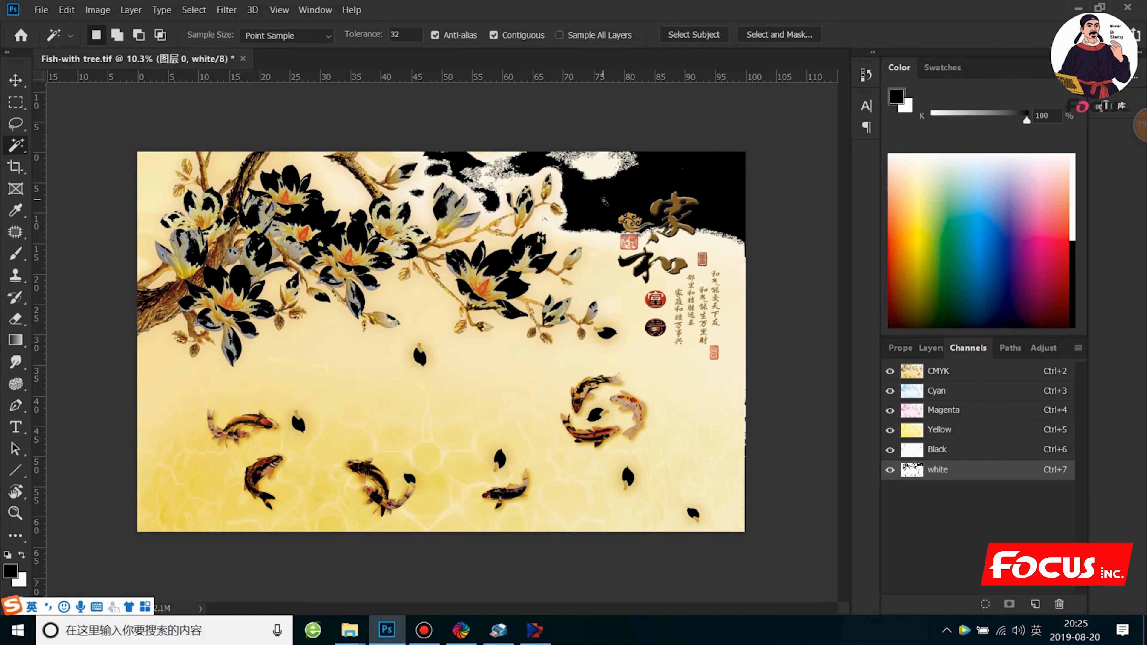
left_click(890, 371)
left_click(202, 188)
left_click(157, 181)
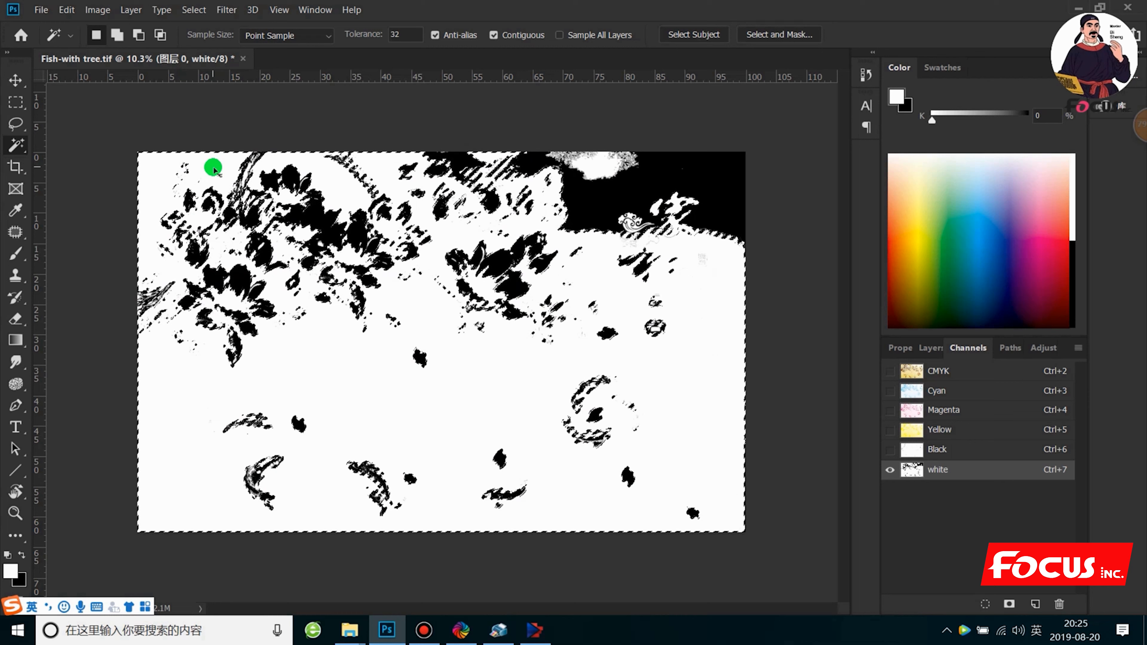
key("ctrl+d")
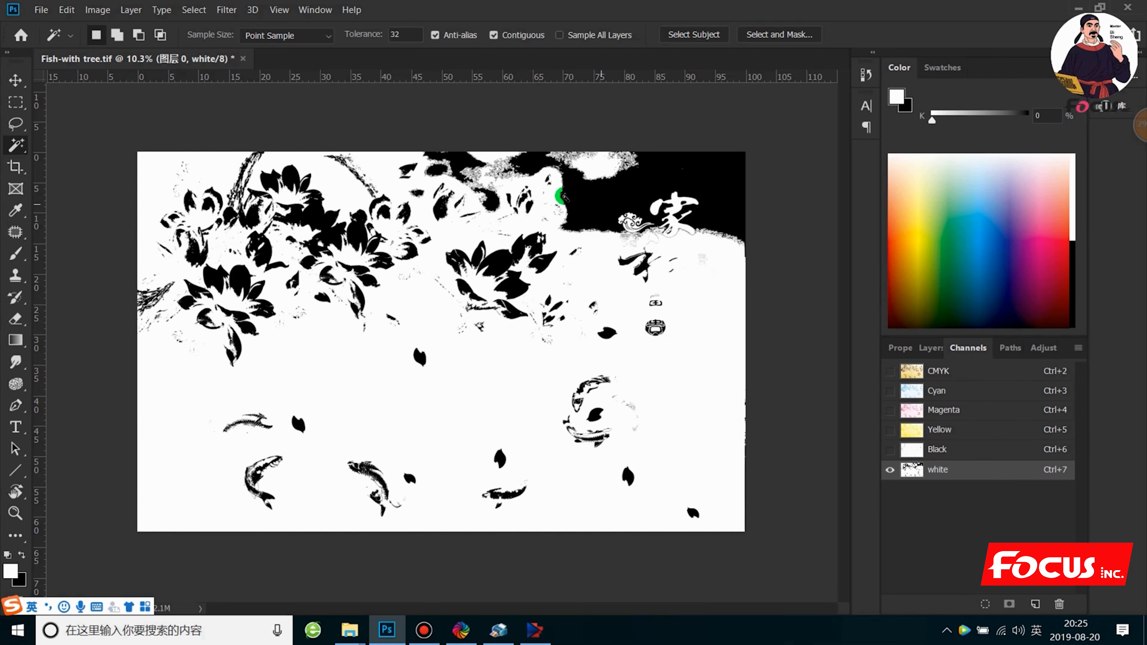
Step: Select the blank background area of the white channel with the Magic Wand and switch to the Rectangular Marquee tool
right_click(15, 145)
left_click(54, 160)
left_click(137, 154)
left_click(16, 102)
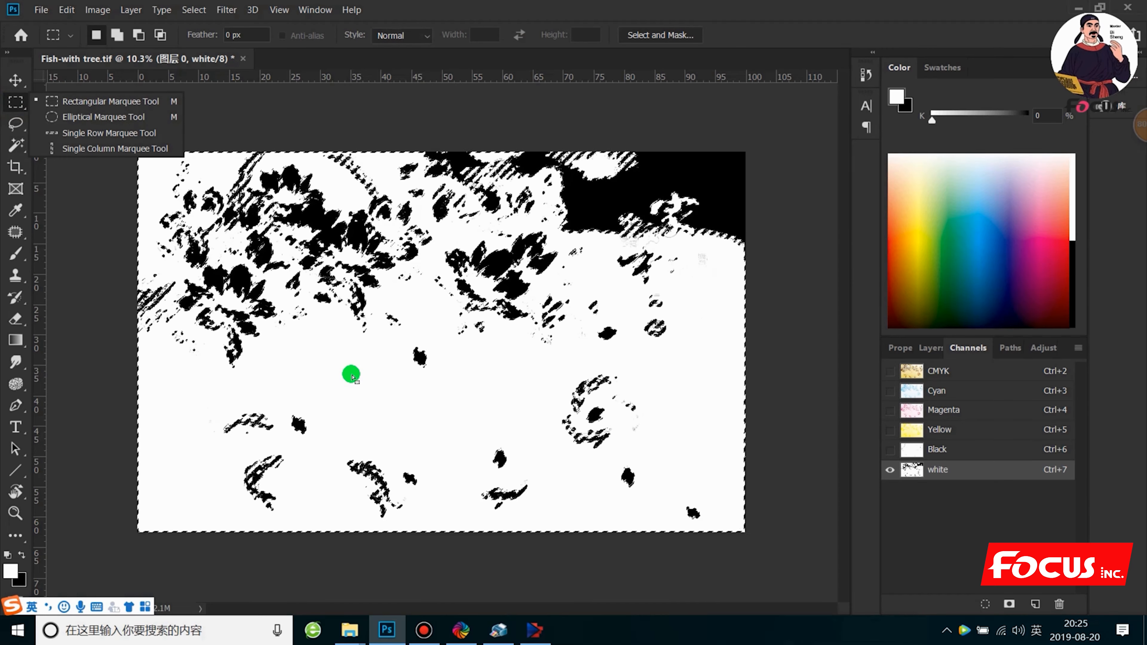
Step: Fill the selected background of the white channel with red f71313 in Normal mode at 100% opacity, and deselect
right_click(352, 376)
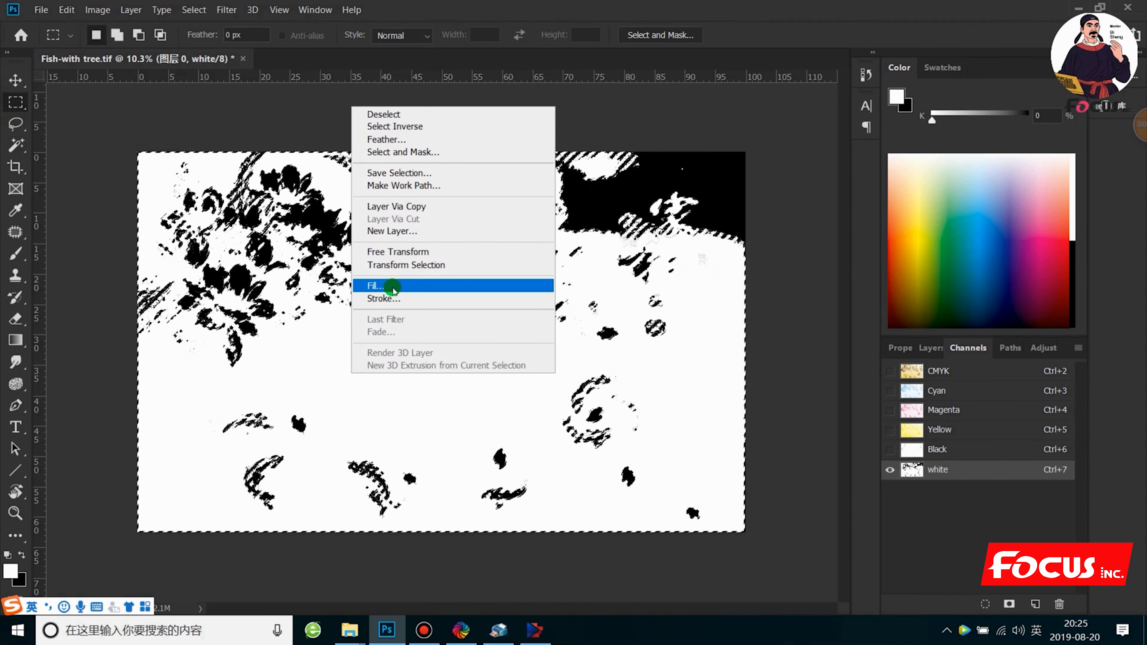
left_click(391, 288)
left_click_drag(448, 274, 240, 230)
left_click_drag(485, 231, 569, 195)
left_click(497, 233)
left_click(501, 235)
mouse_move(574, 353)
left_mouse_down()
mouse_move(562, 455)
mouse_move(573, 414)
mouse_move(749, 307)
mouse_move(742, 298)
mouse_move(725, 315)
mouse_move(727, 306)
mouse_move(735, 322)
mouse_move(738, 304)
left_mouse_up()
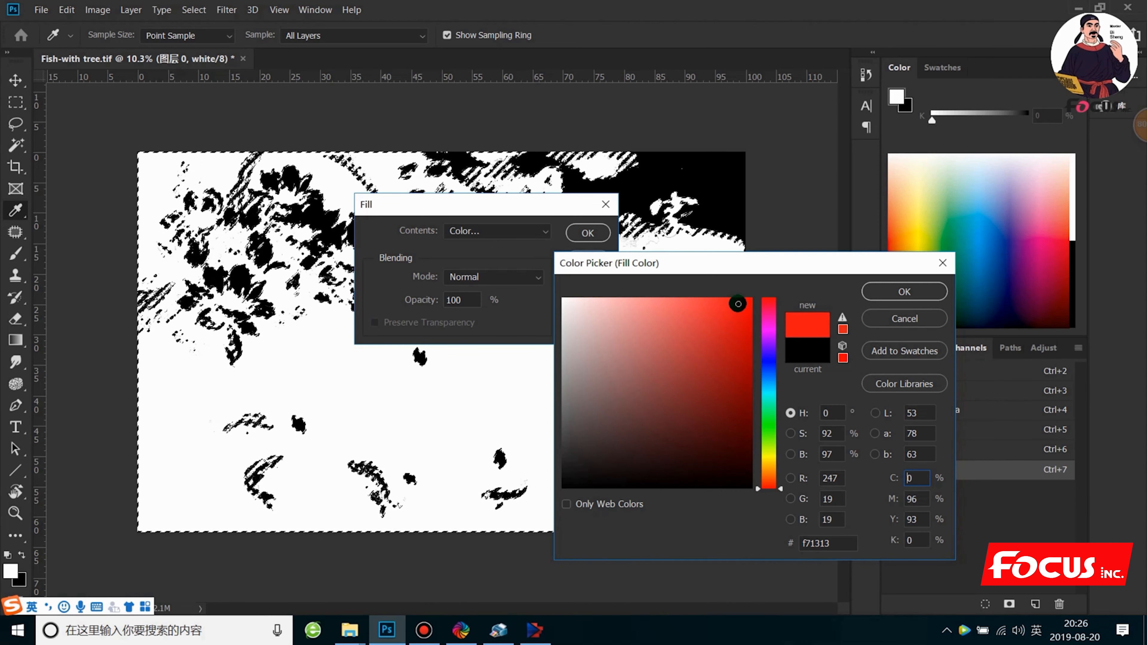
left_click(904, 291)
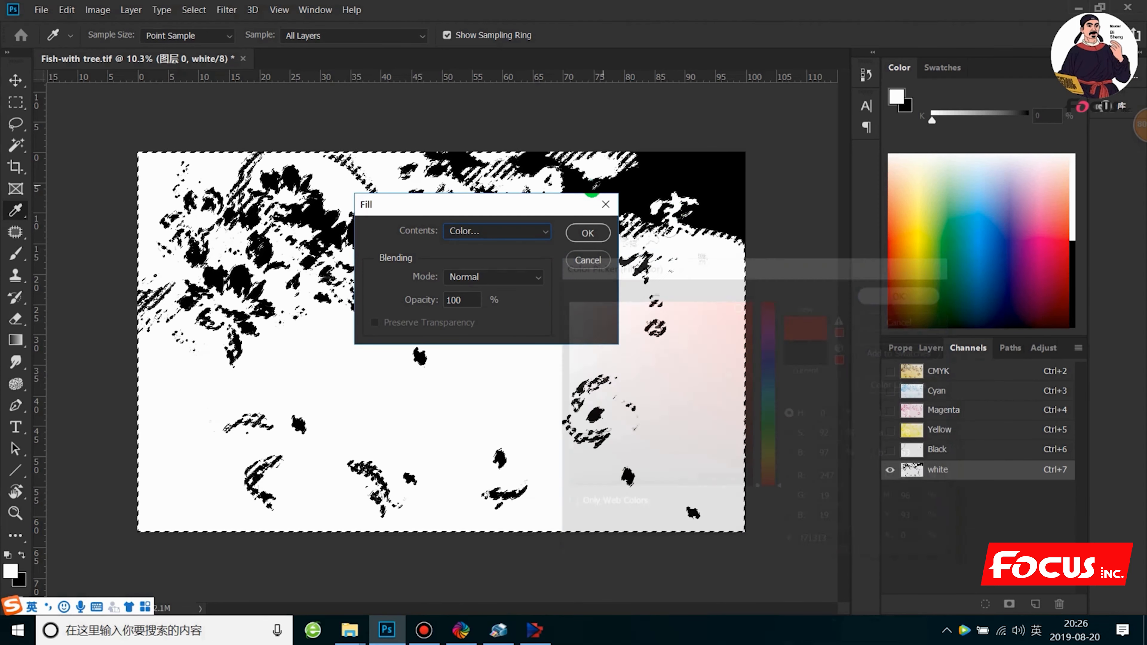
left_click(599, 233)
key("m")
left_click(448, 372)
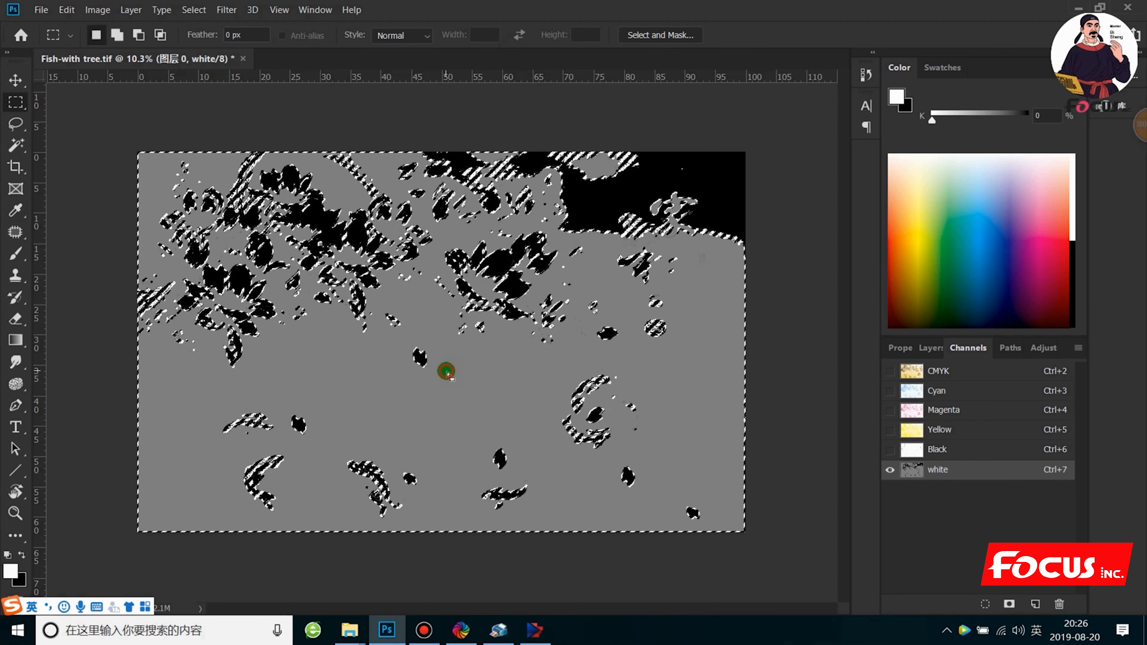
Step: Examine the filled white channel on its own and overlaid on the CMYK artwork
key("ctrl+plus")
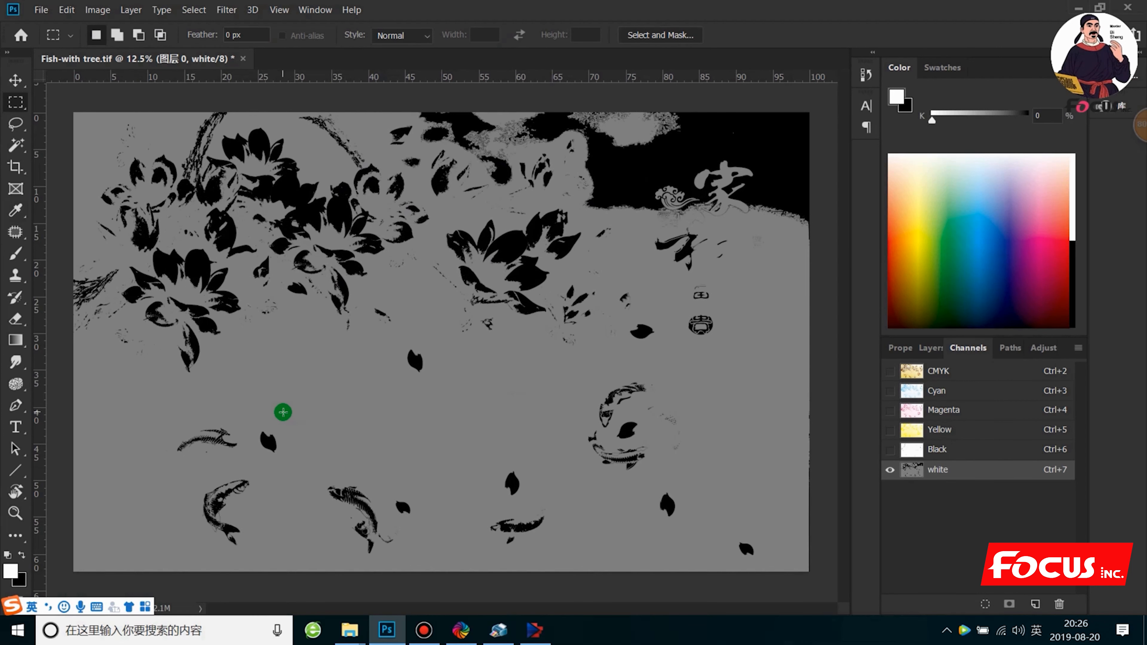
key("ctrl+minus")
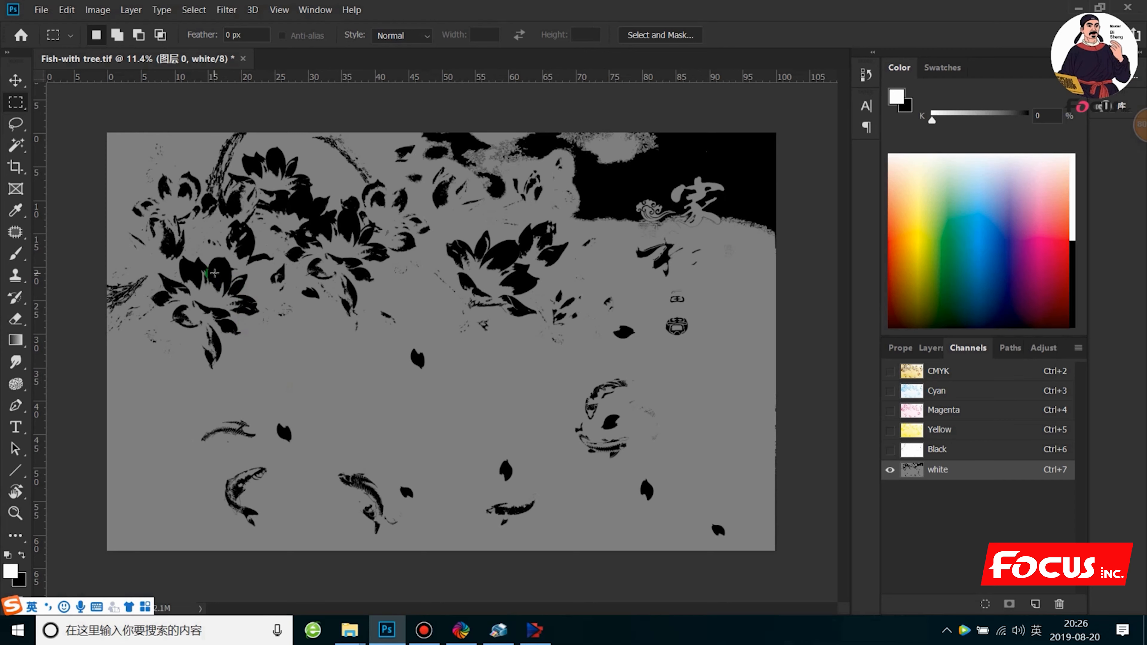
scroll(215, 273, "up", 1)
scroll(203, 272, "down", 1)
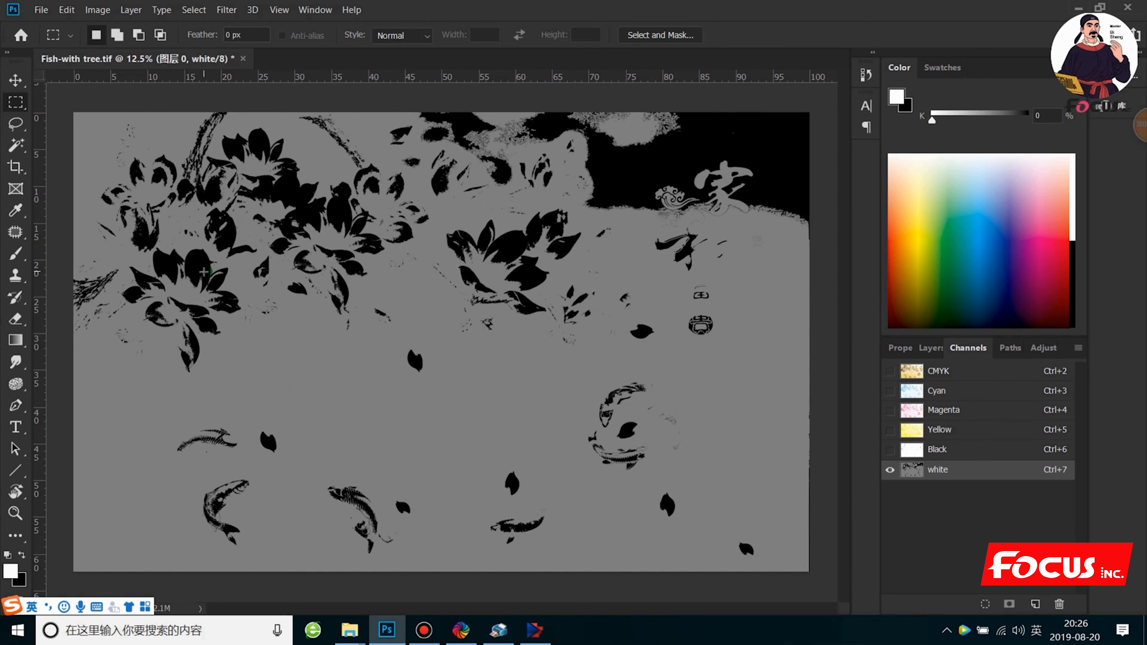
scroll(206, 270, "down", 1)
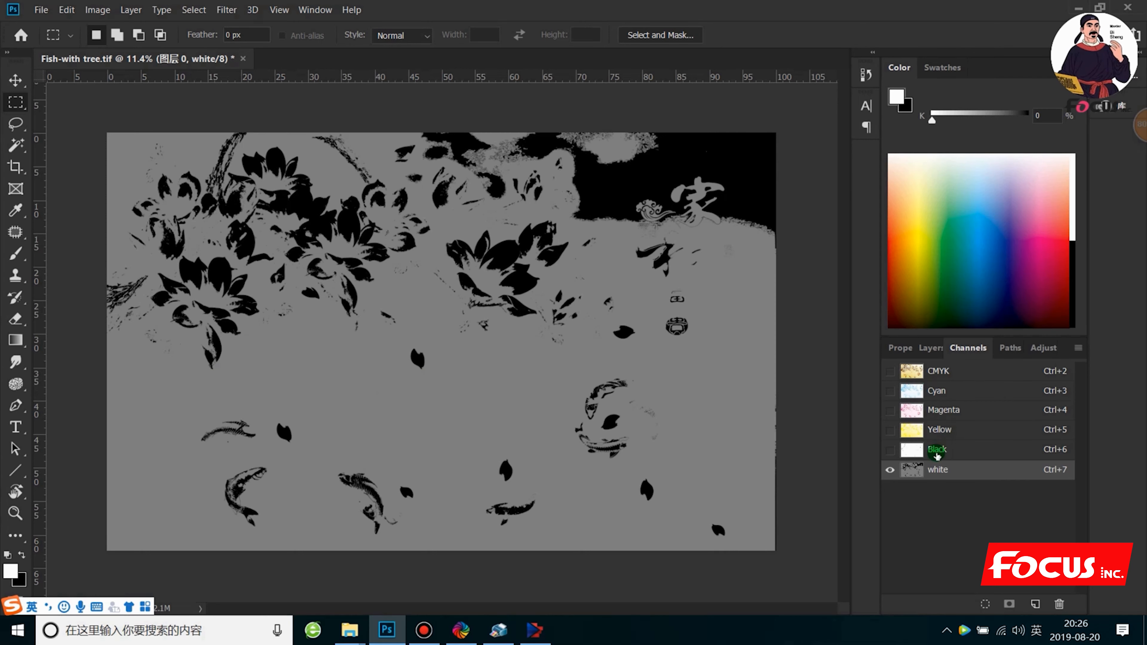
left_click(890, 370)
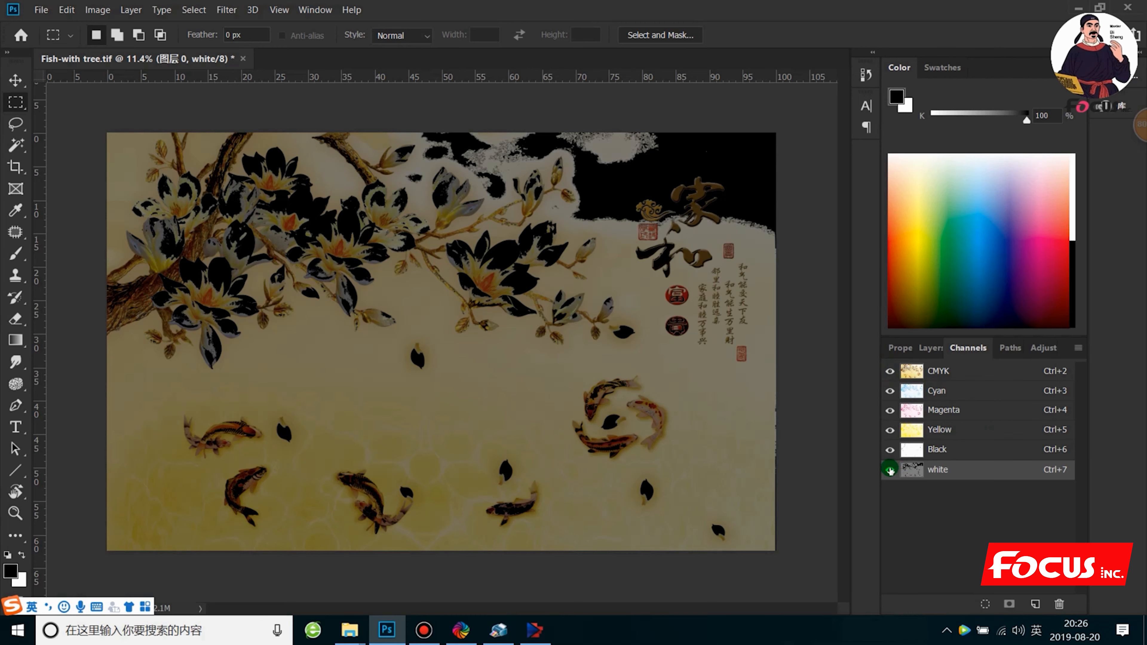
left_click(904, 370)
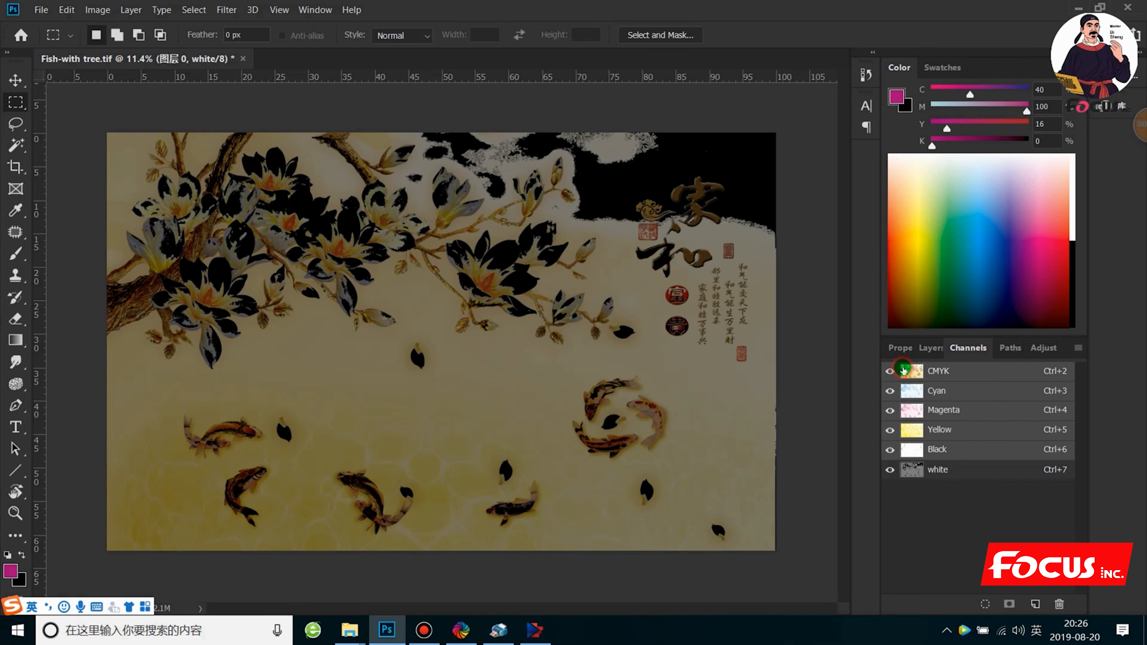
left_click(891, 370)
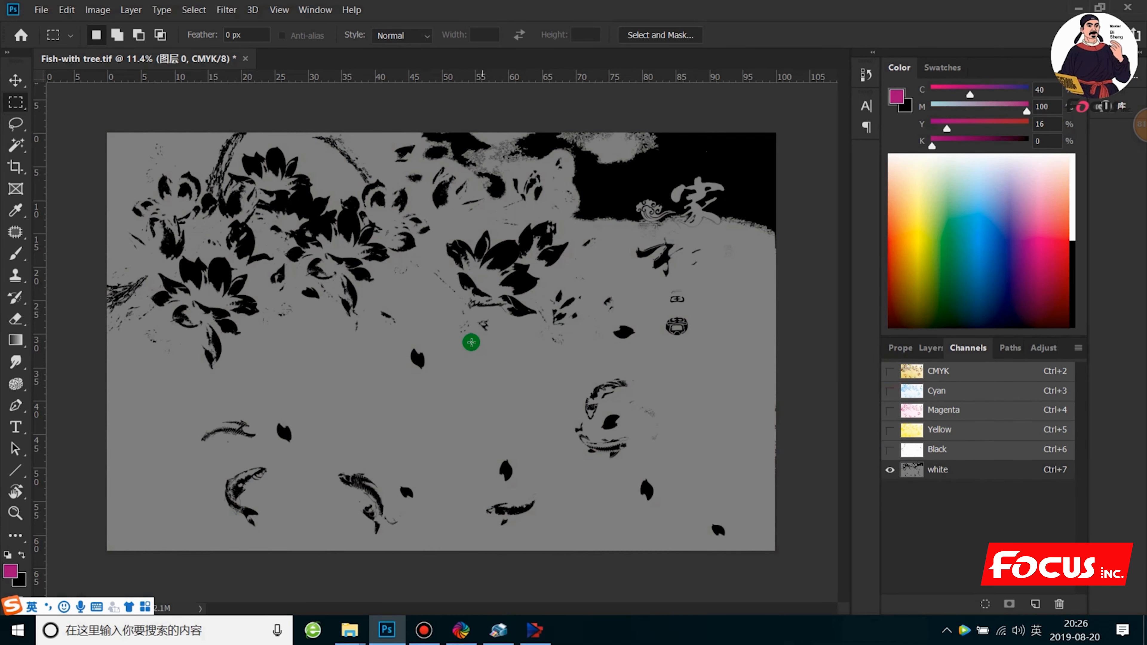
scroll(469, 316, "up", 2)
scroll(519, 298, "down", 1)
scroll(655, 329, "down", 1)
Step: Show the CMYK channels with the white channel selected, and hide the Black and white channels
left_click(891, 374)
left_click(966, 472)
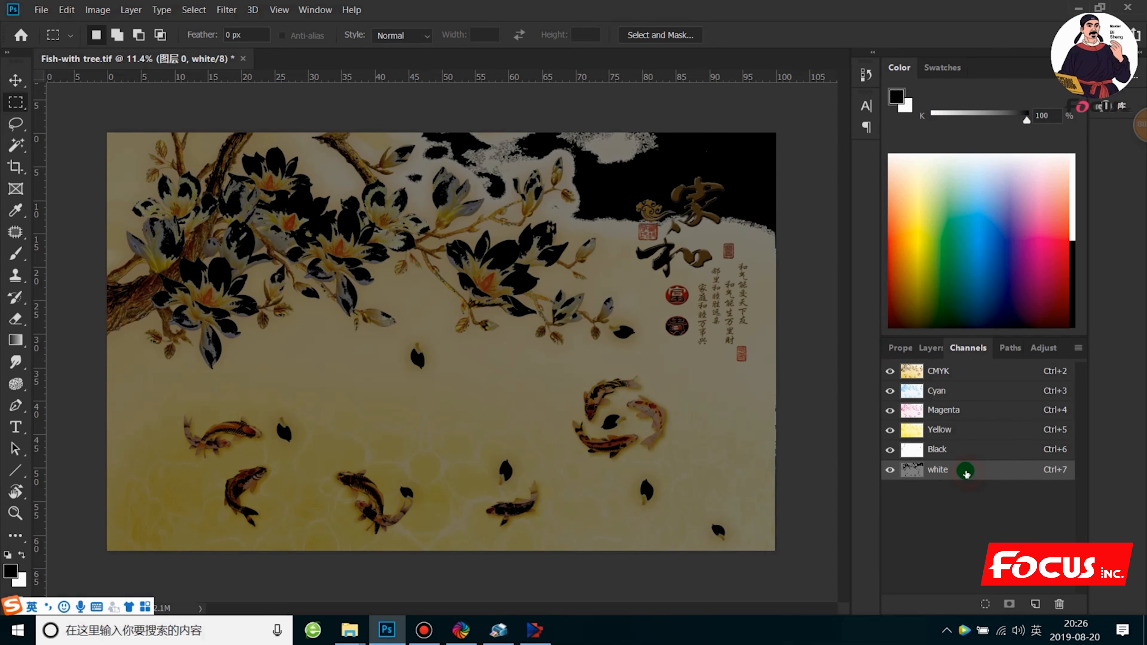
left_click(892, 373)
left_click(892, 373)
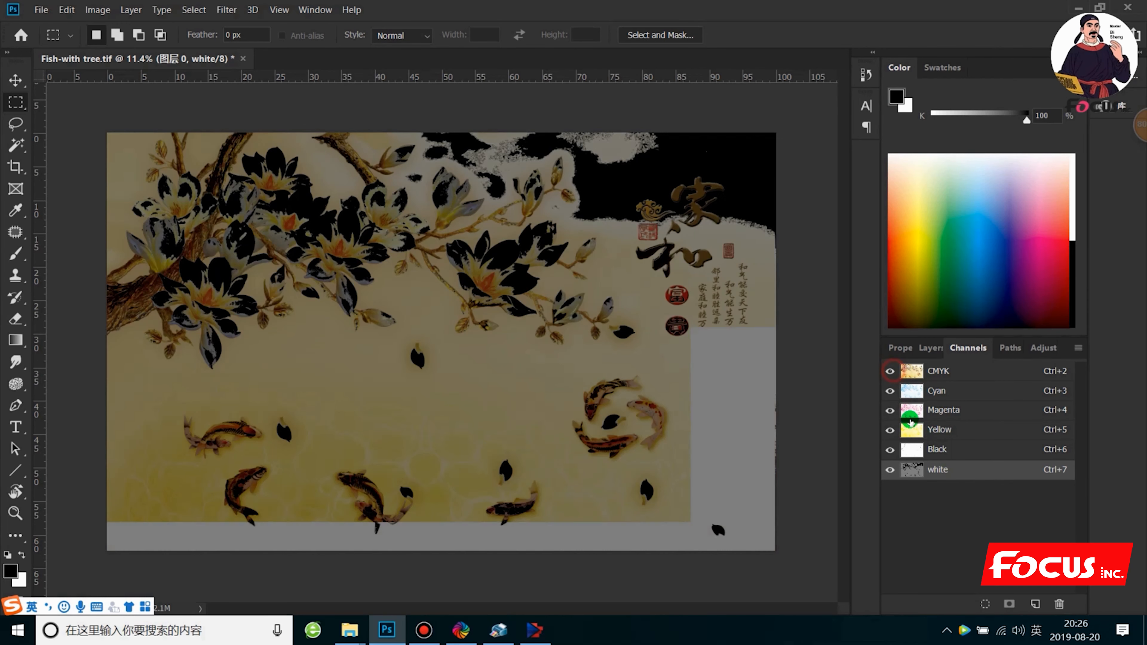
left_click(890, 452)
left_click(889, 470)
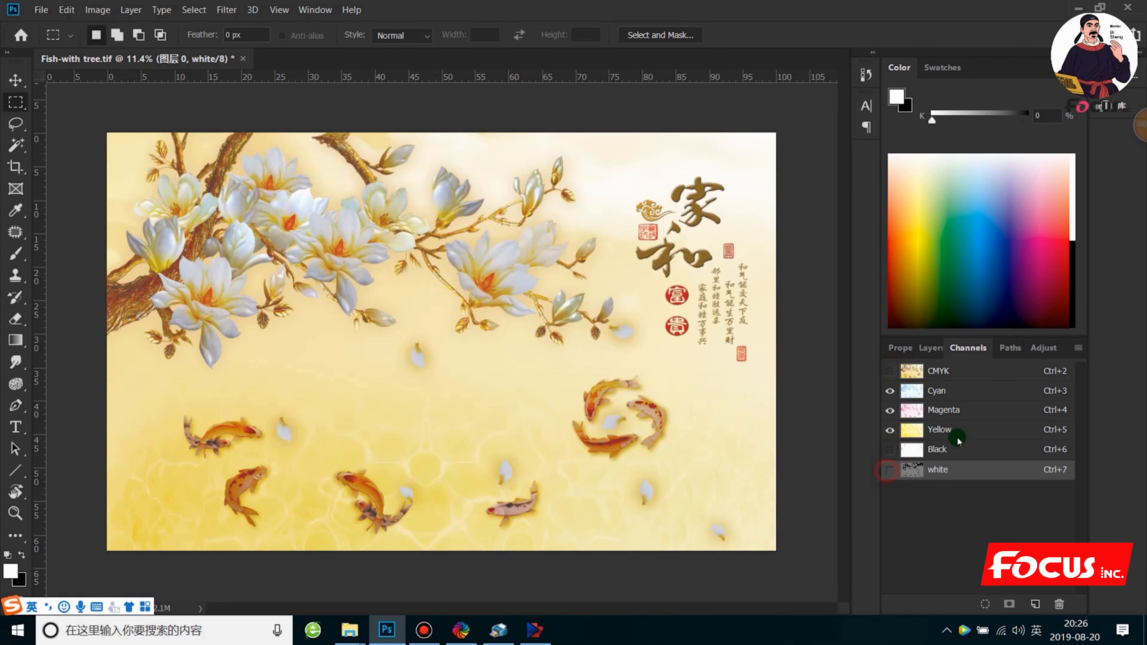
Step: Switch from the channels to the layers and select part of the leftmost flower with the Magic Wand
left_click(899, 348)
left_click(937, 348)
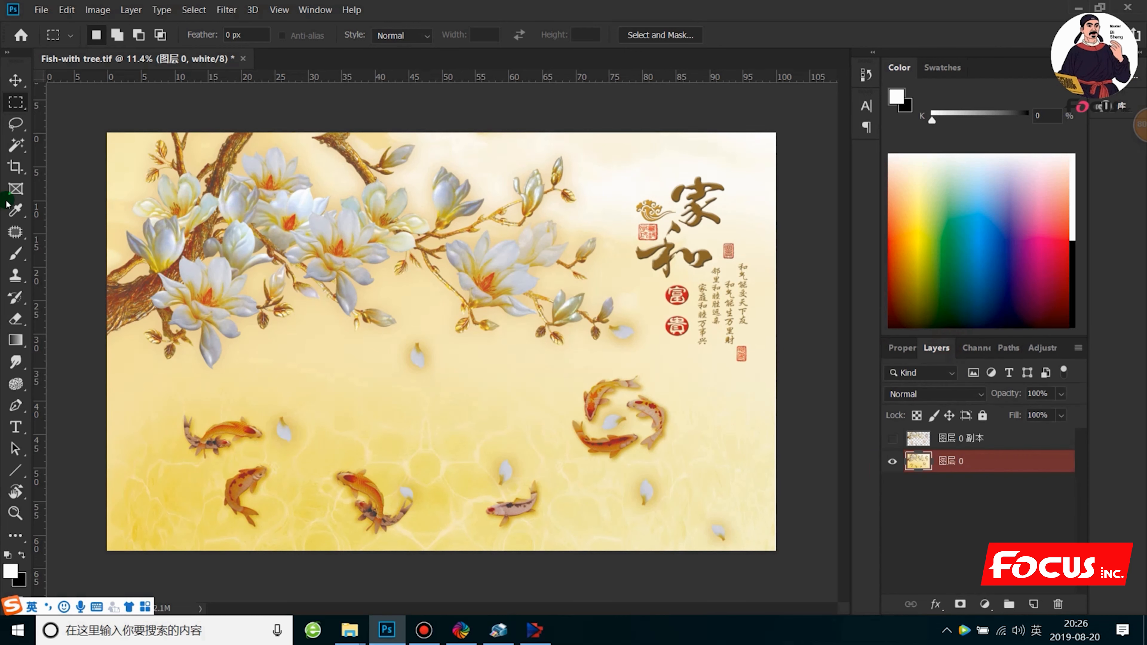
right_click(18, 147)
left_click(72, 143)
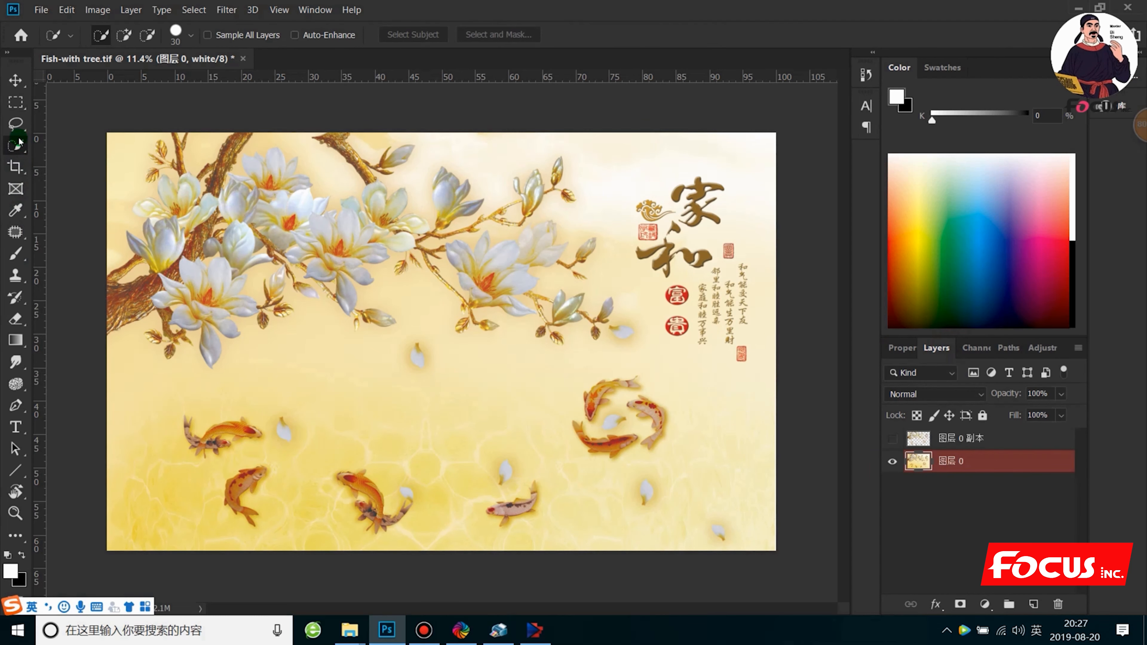
right_click(19, 143)
left_click(67, 163)
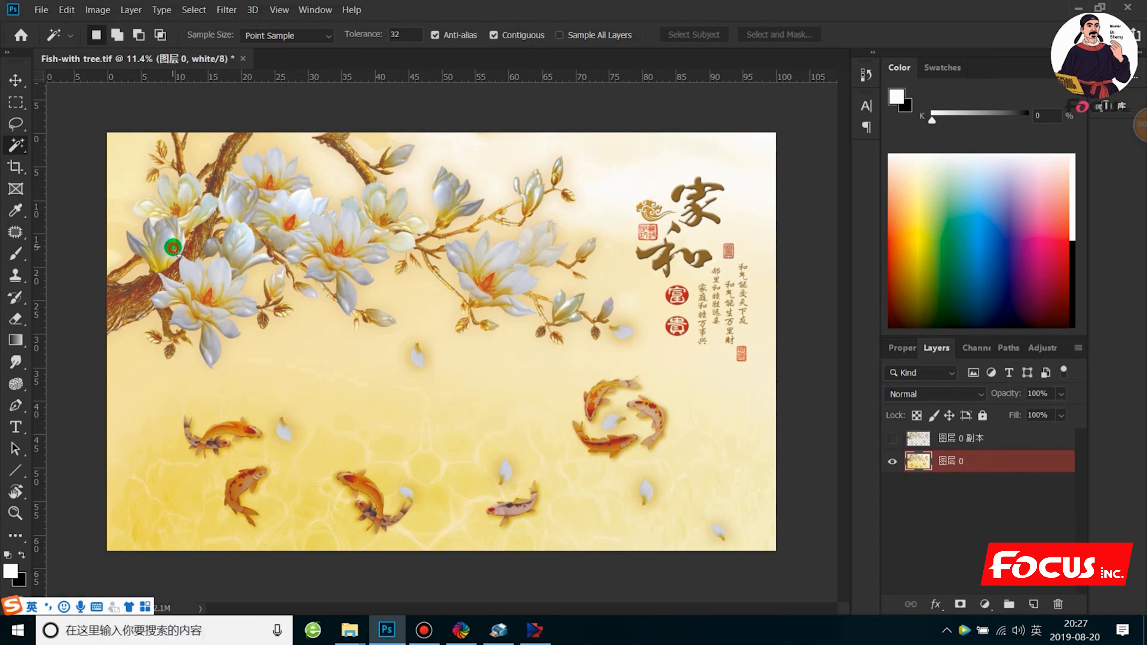
left_click(163, 246)
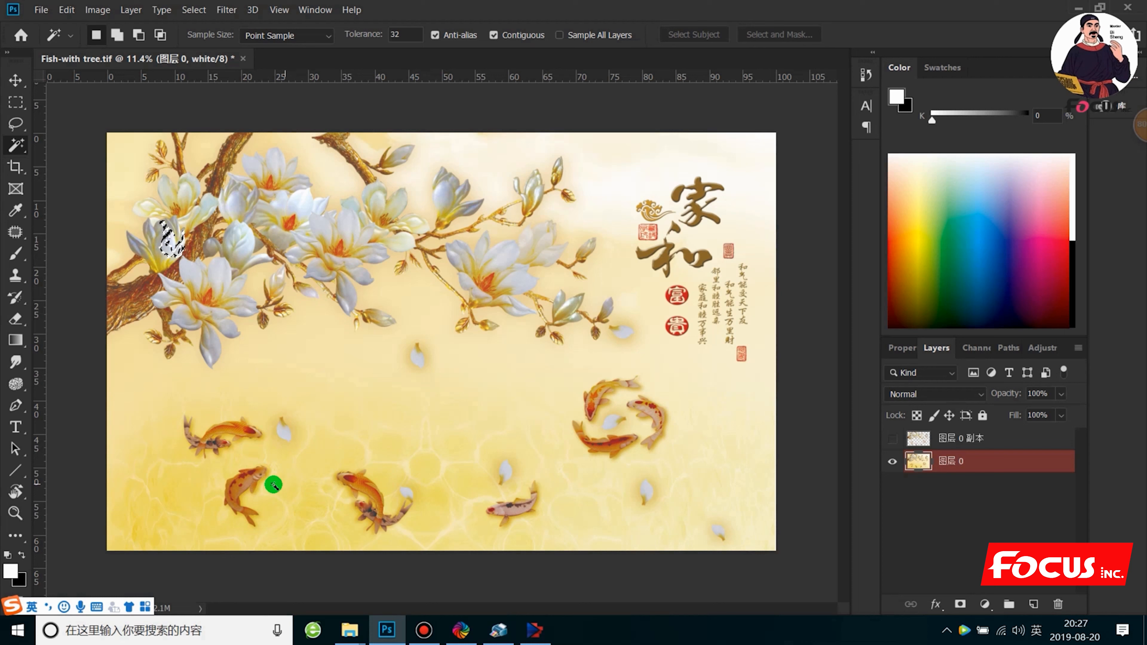
right_click(167, 243)
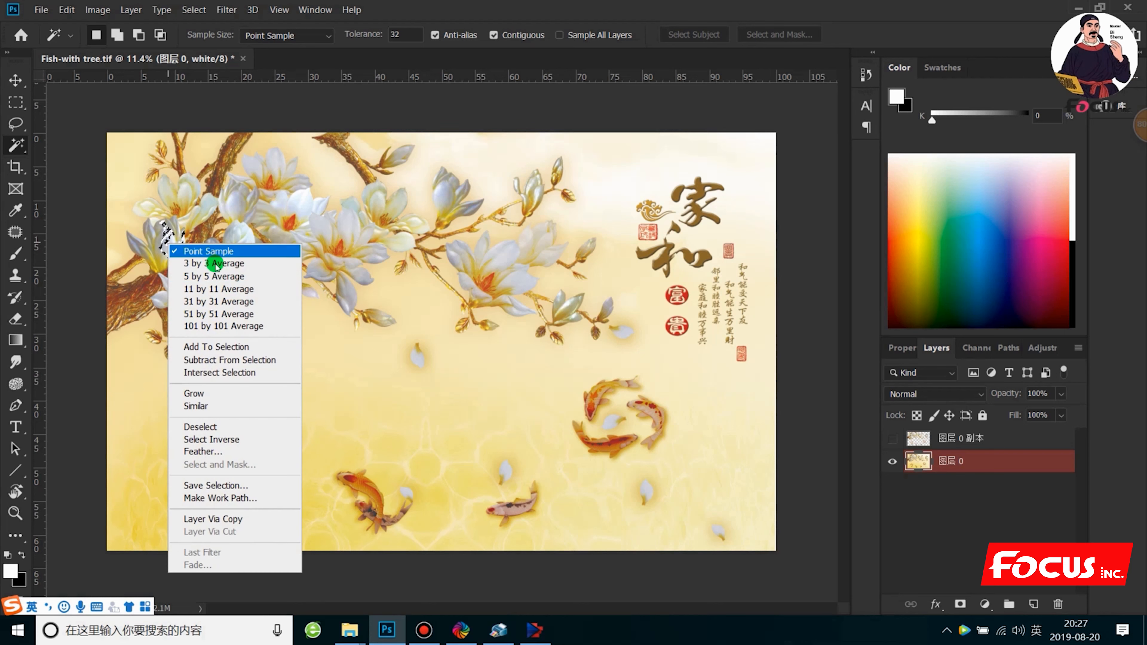
key("Escape")
Step: Set the Magic Wand tolerance to 50, select the upper white petals, and extend the selection to similar colours across the image
left_click(400, 39)
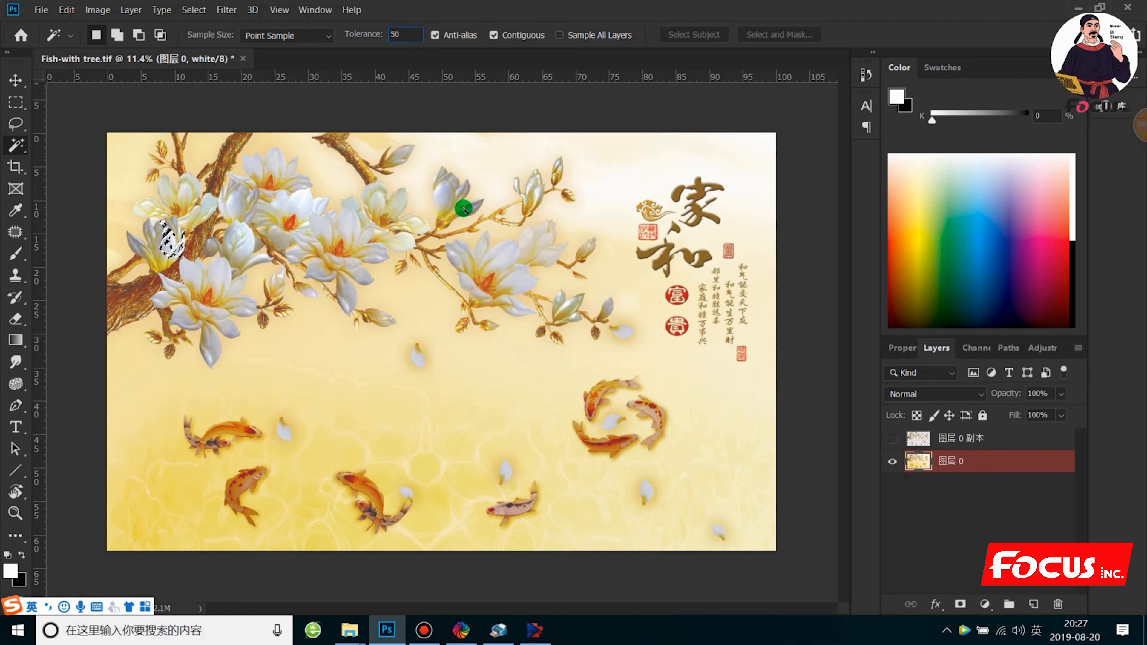
left_click(348, 223)
right_click(360, 222)
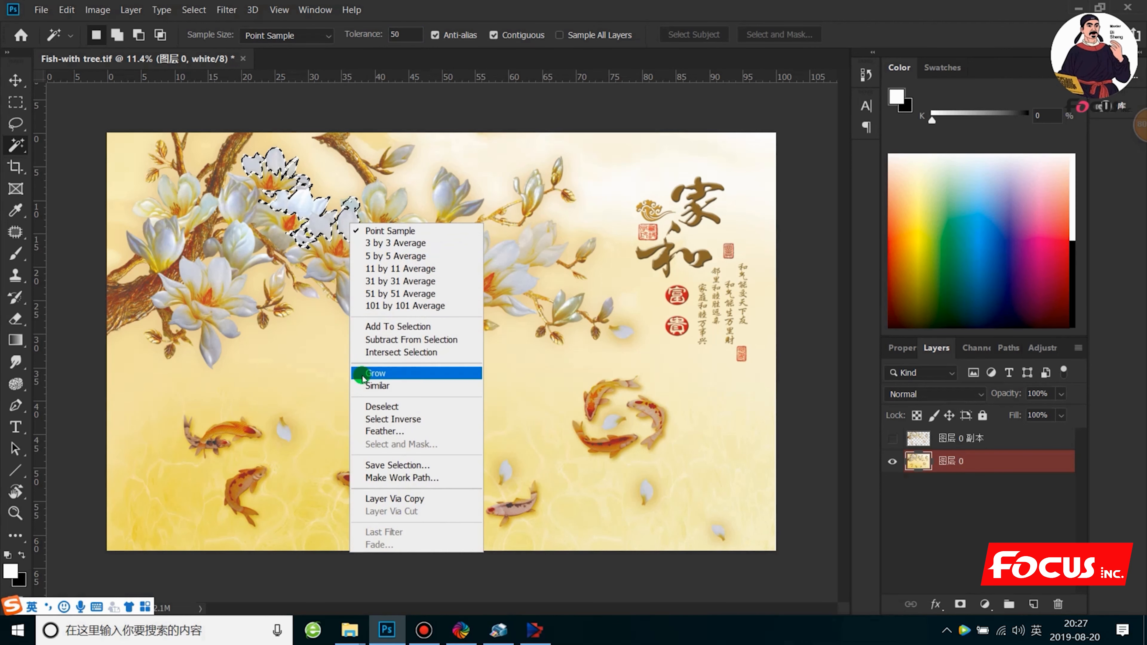
left_click(378, 385)
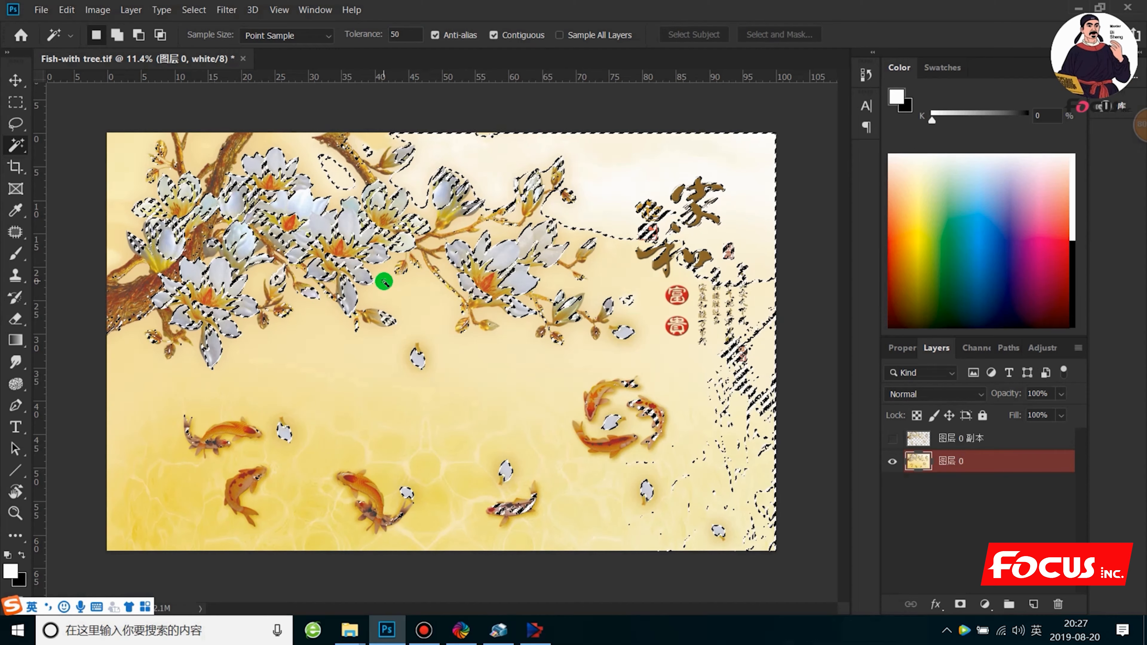
Step: Try subtracting the pale upper background from the selection with elliptical and rectangular marquees, and deselect everything
key("alt")
left_click(15, 102)
left_click_drag(367, 122, 534, 160)
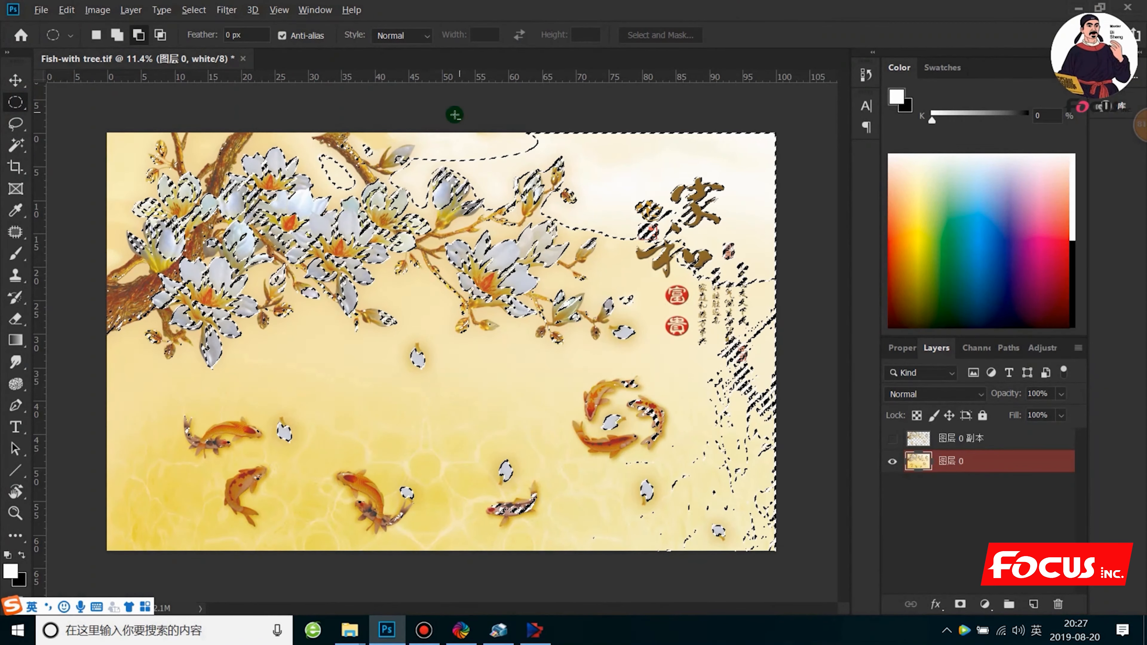
right_click(15, 102)
left_click(68, 105)
left_click_drag(457, 131, 840, 157)
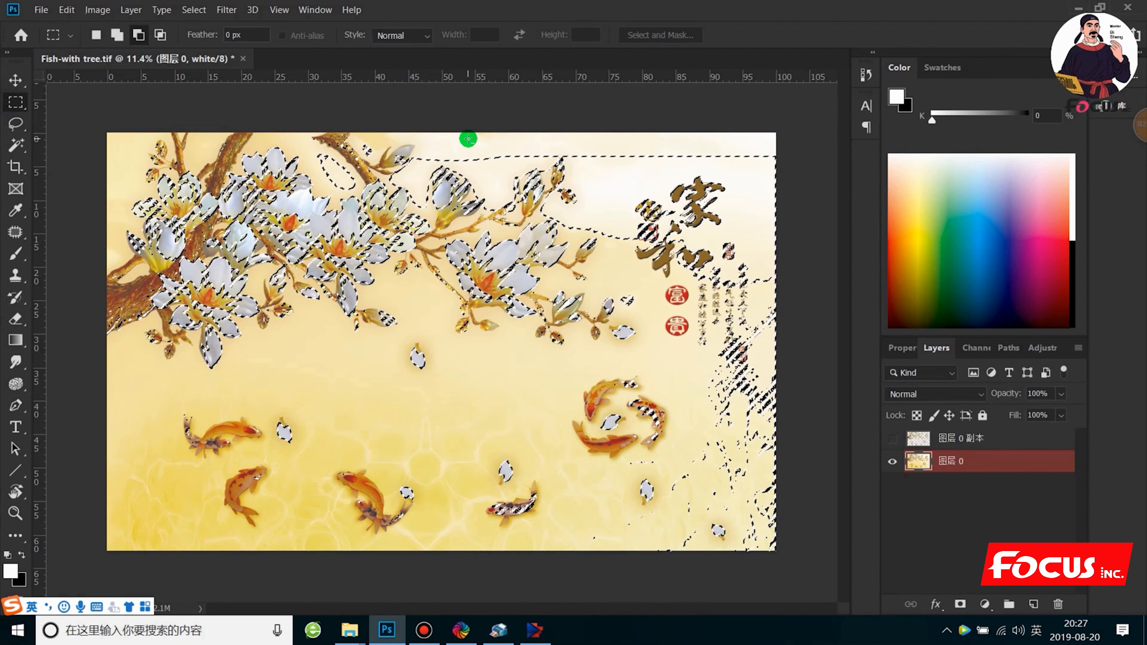
left_click_drag(554, 122, 782, 172)
left_click_drag(729, 146, 809, 233)
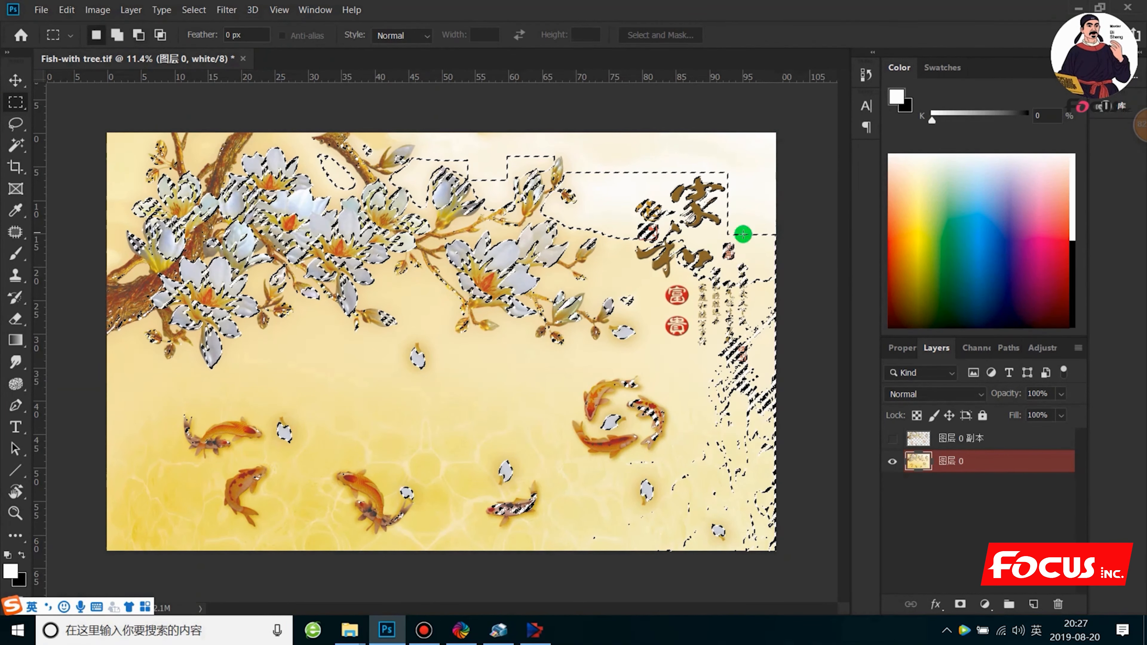
left_click(527, 314)
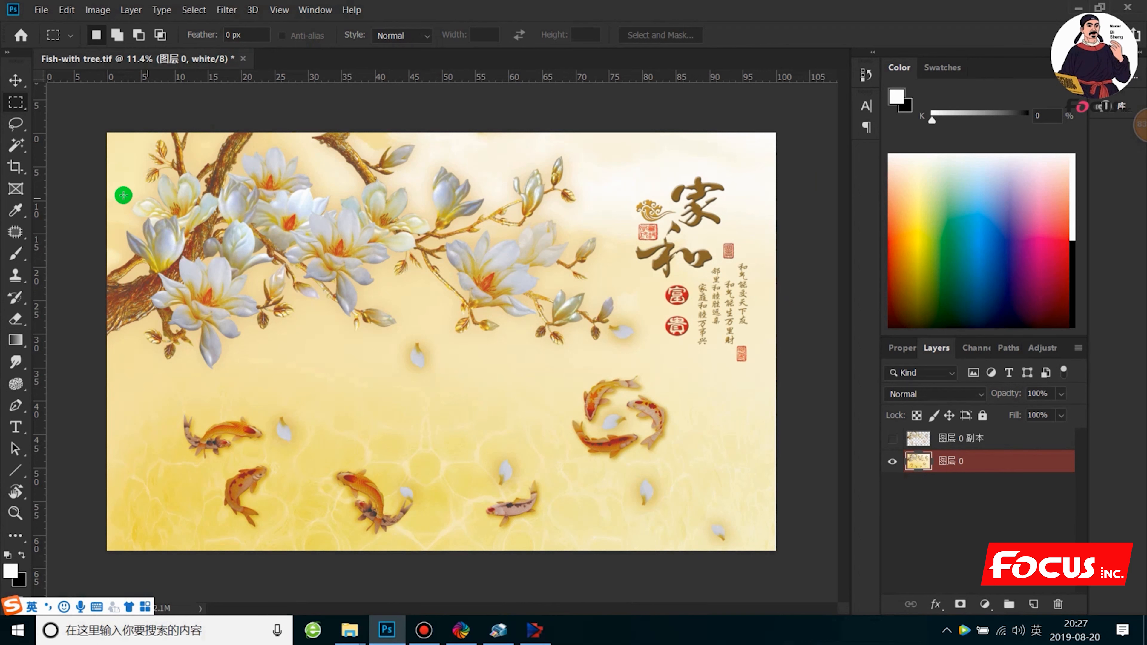
Step: Set the Magic Wand tolerance to 35, select a white petal beside the trunk, and extend the selection to similar colours
left_click(16, 145)
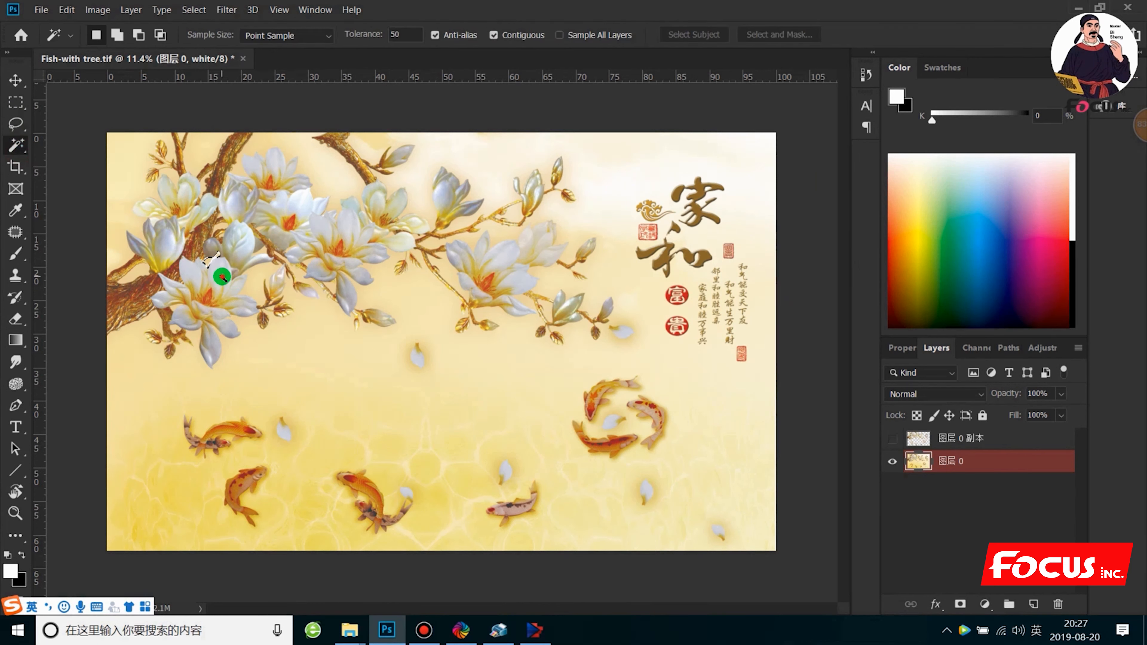
left_click(401, 34)
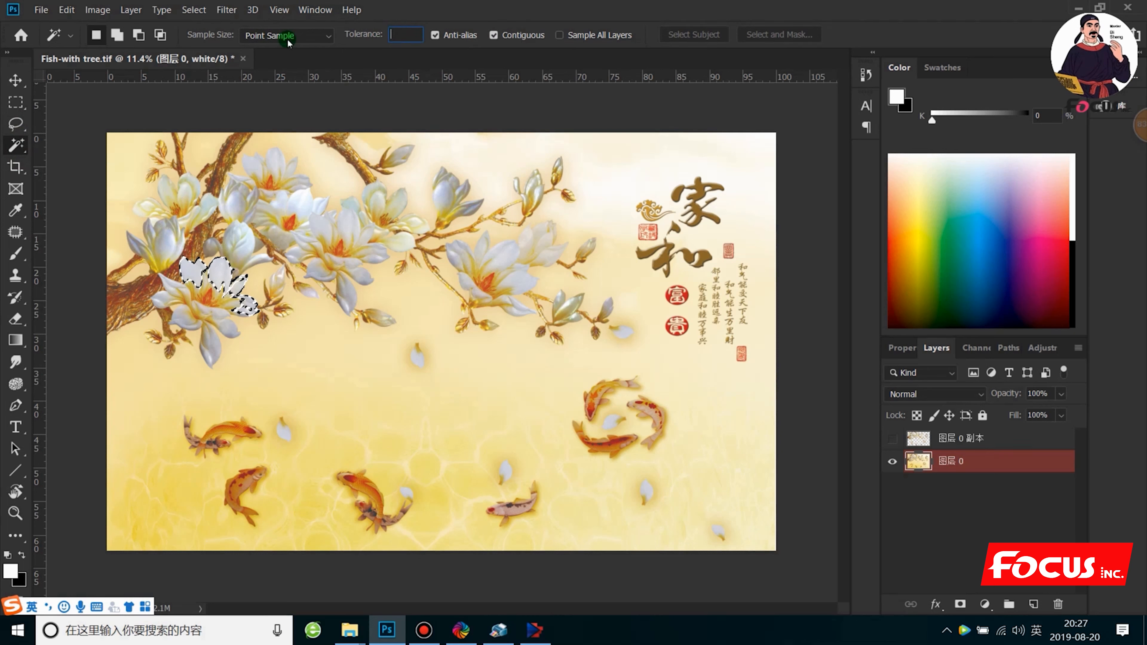
left_click(238, 246)
right_click(238, 255)
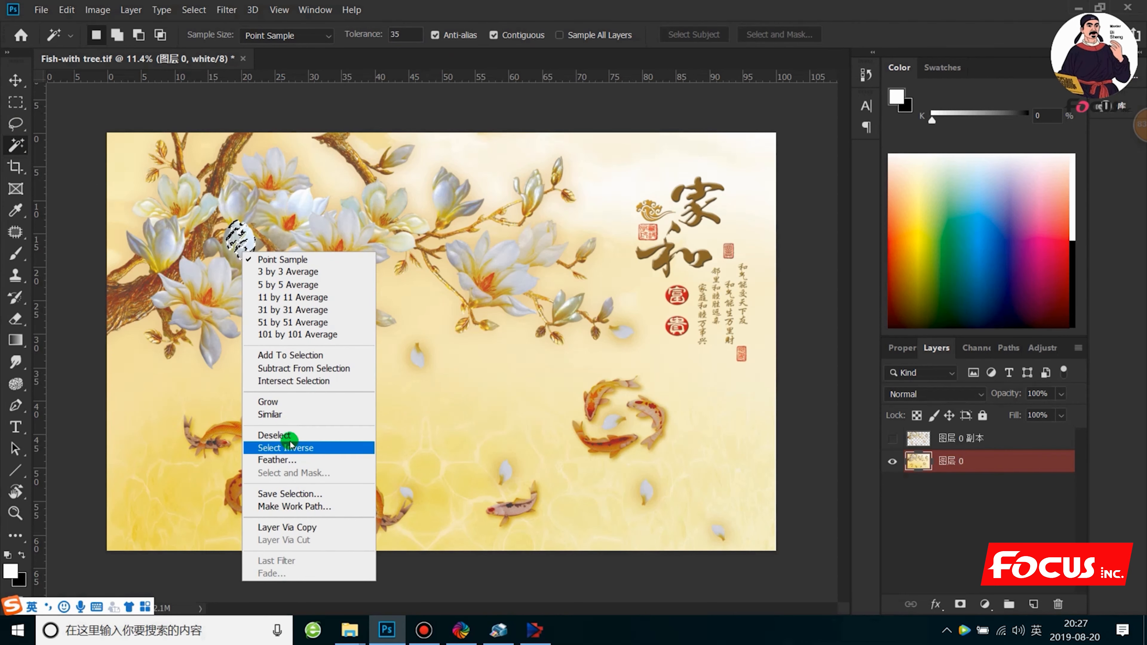
left_click(282, 414)
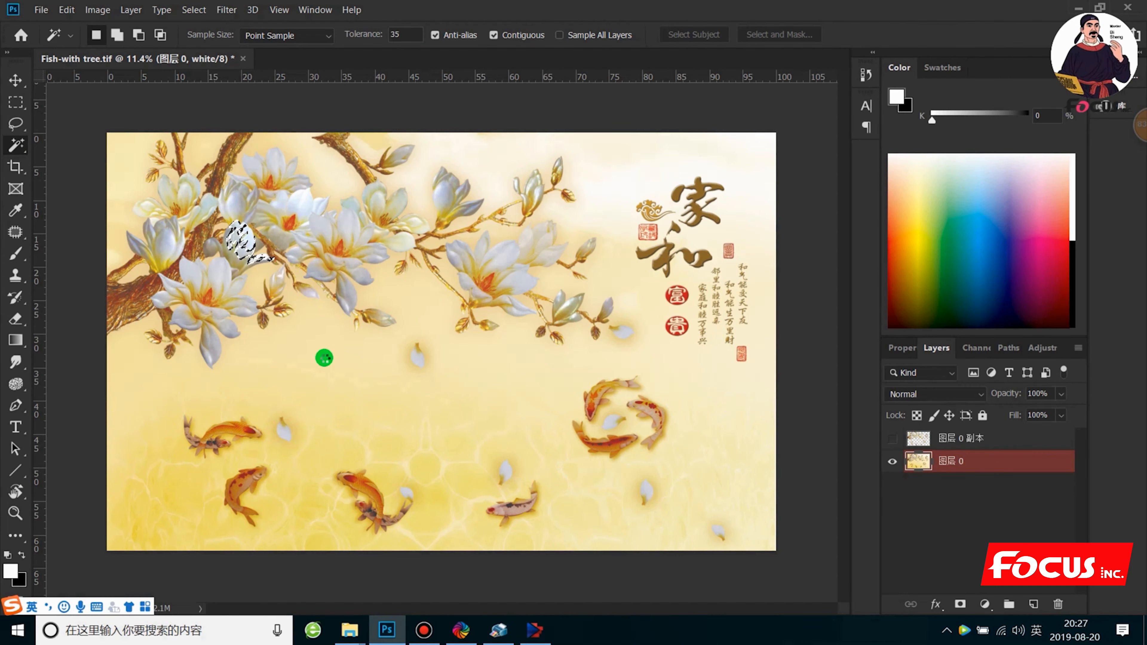
key("ctrl+plus")
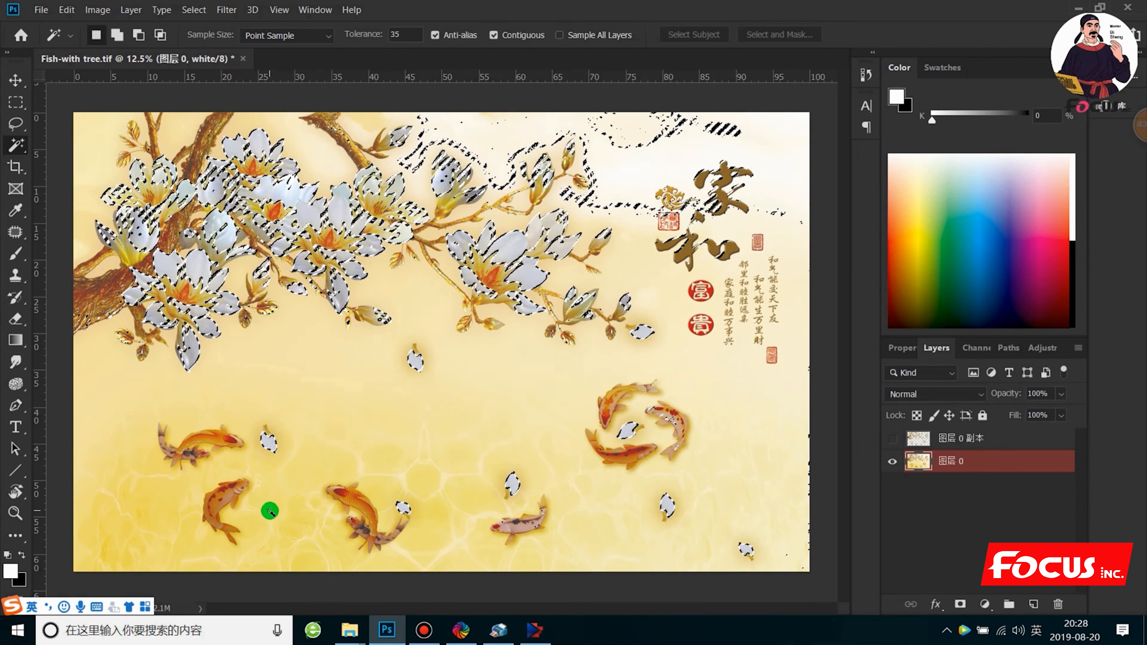
Step: Add the koi fish in the lower half of the artwork to the petal selection with the Magic Wand
scroll(266, 453, "up", 1)
left_click_drag(386, 348, 468, 273)
key("shift")
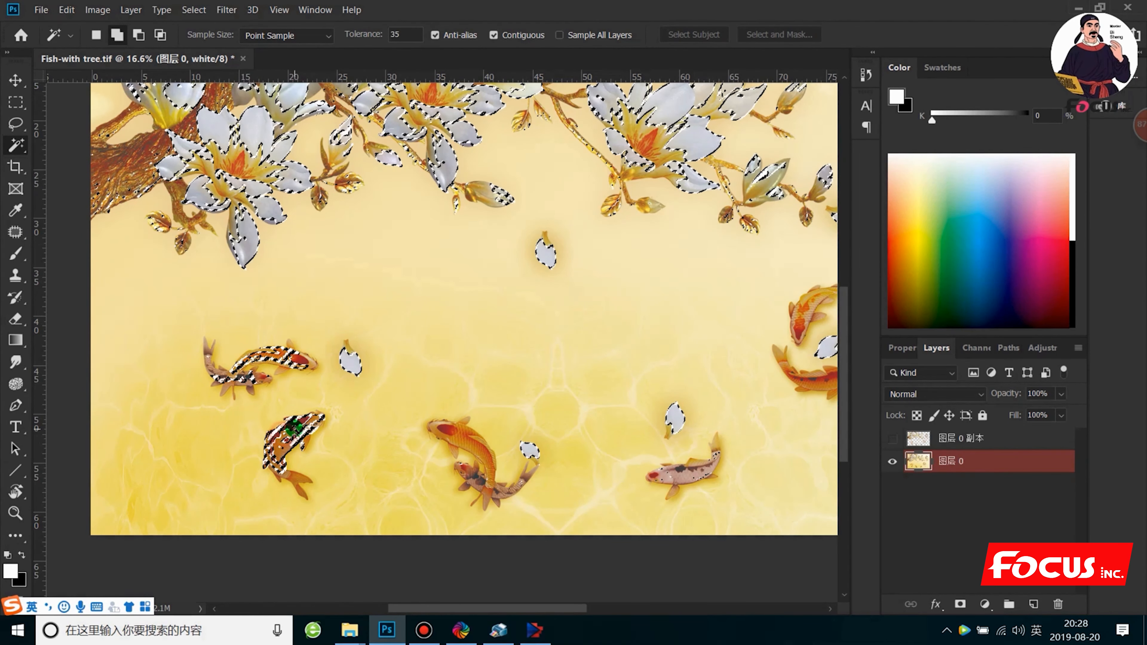
left_click(474, 451)
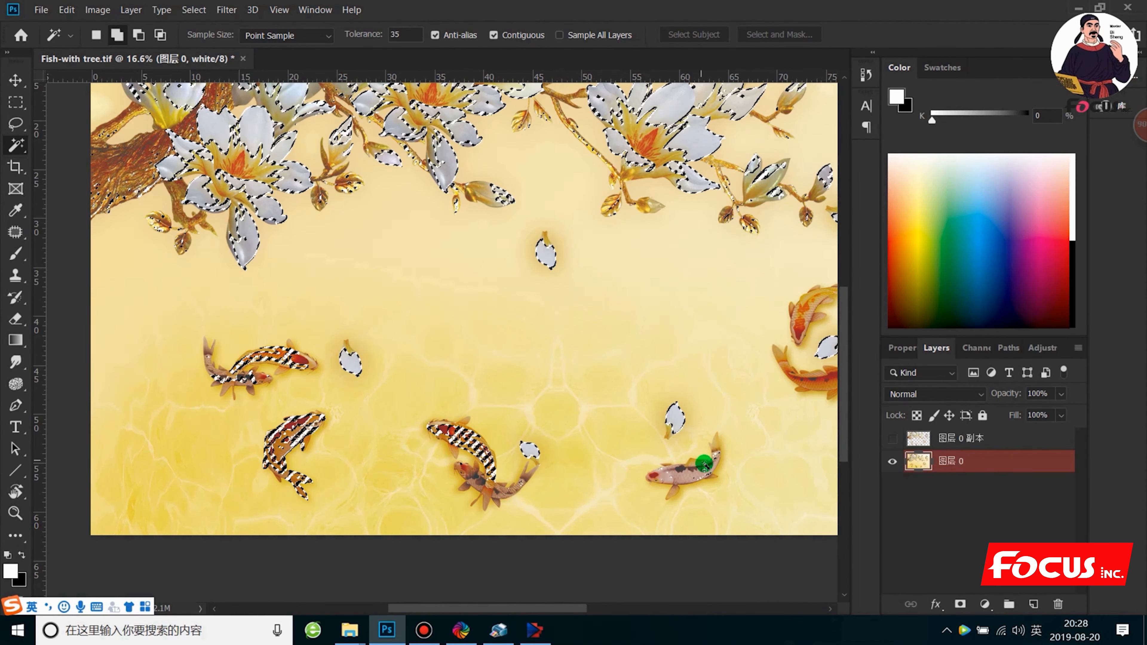
left_click(695, 470, "shift")
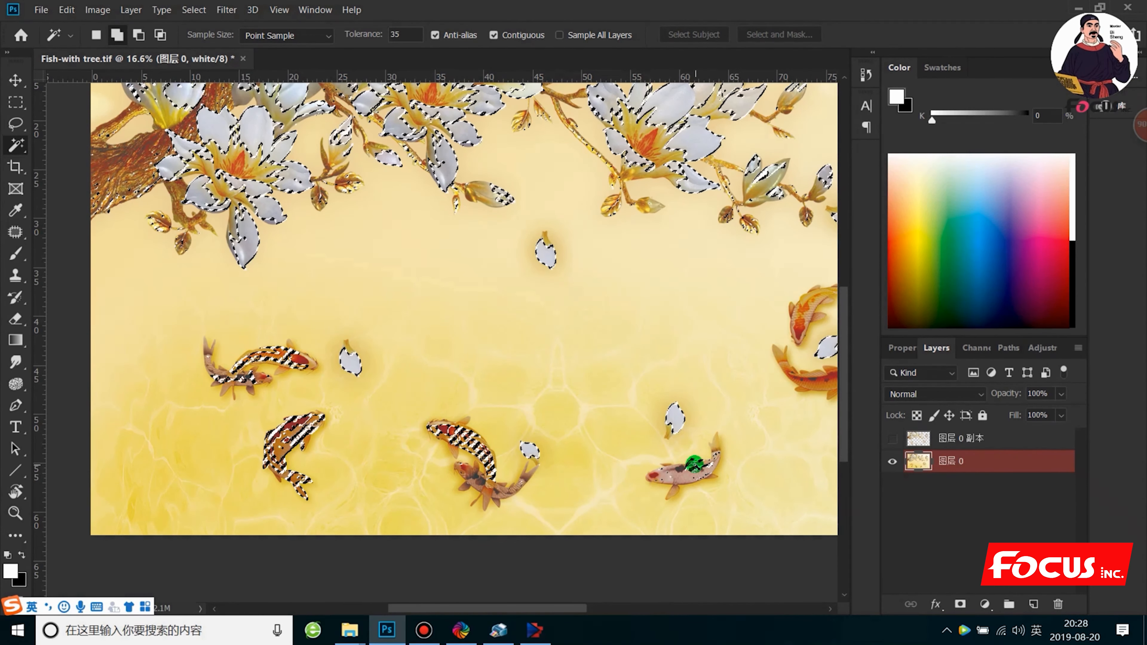
left_click(655, 476)
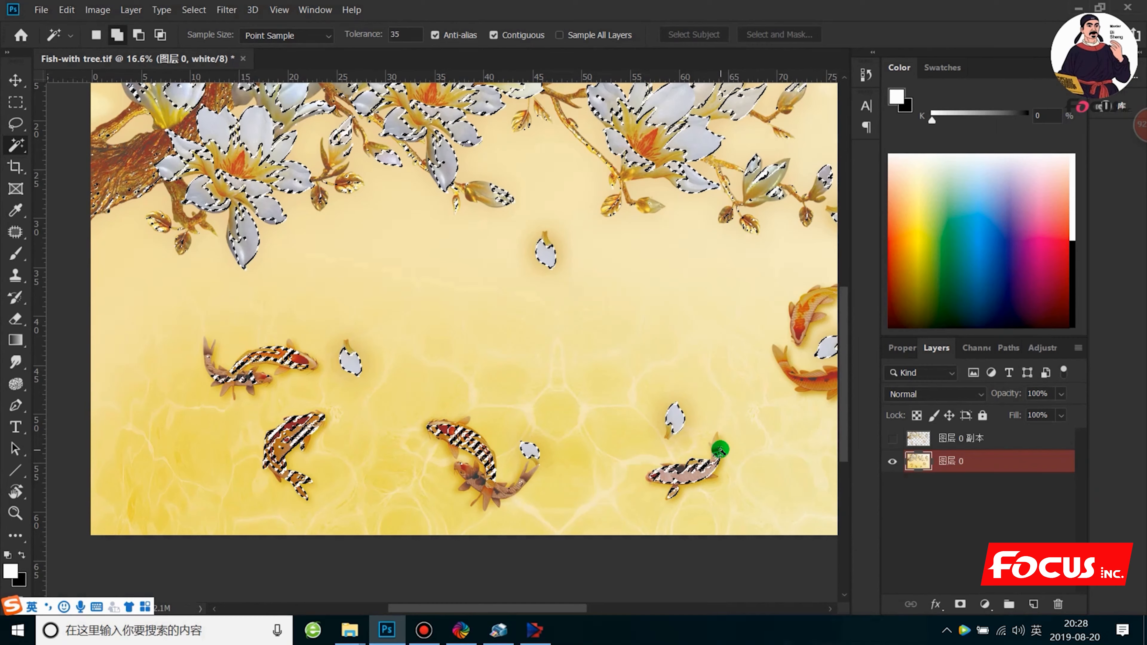
left_click_drag(758, 388, 525, 413)
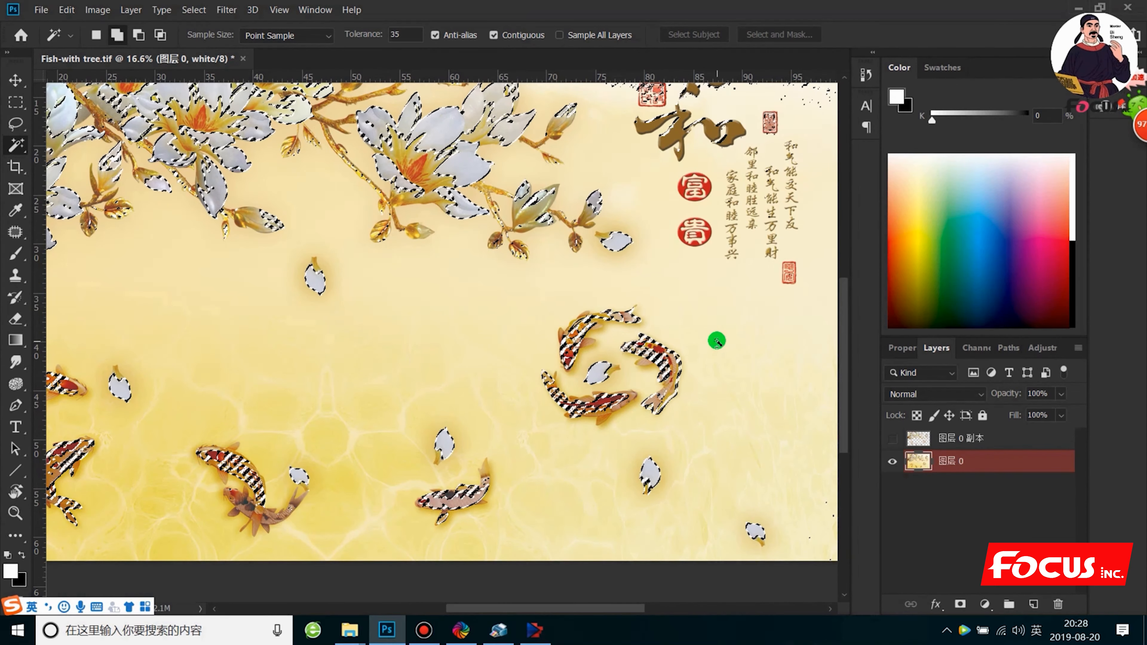
key("ctrl+minus")
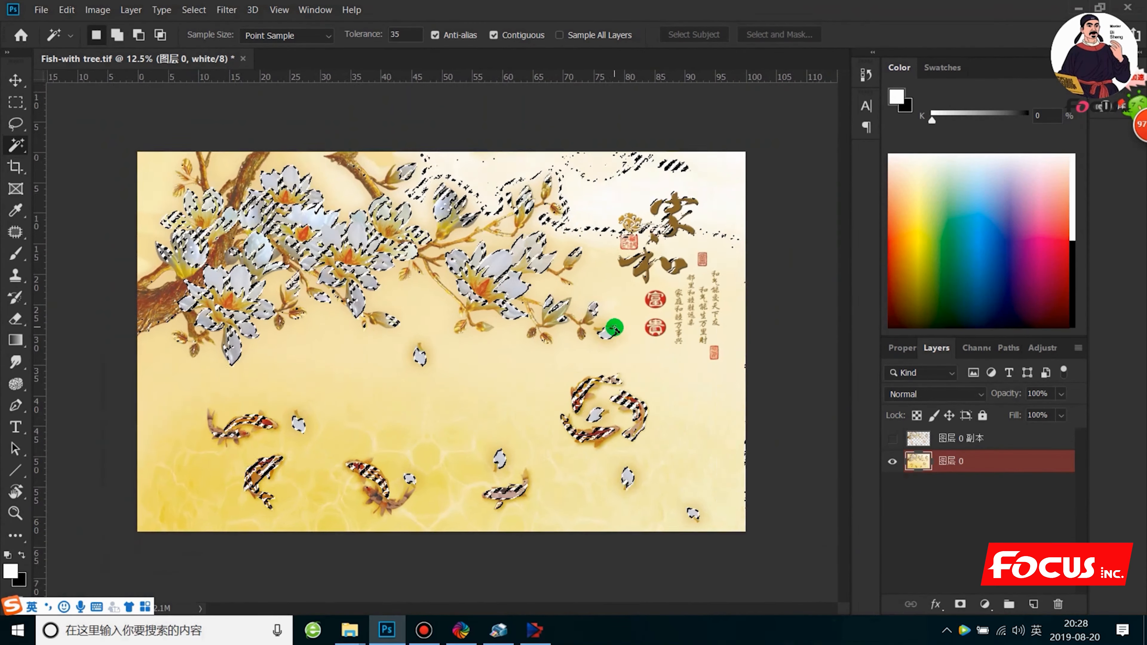
Step: Add the two large calligraphy characters 家 and 和 to the current selection
scroll(615, 328, "up", 2)
left_click(697, 245, "shift")
left_click(743, 174, "shift")
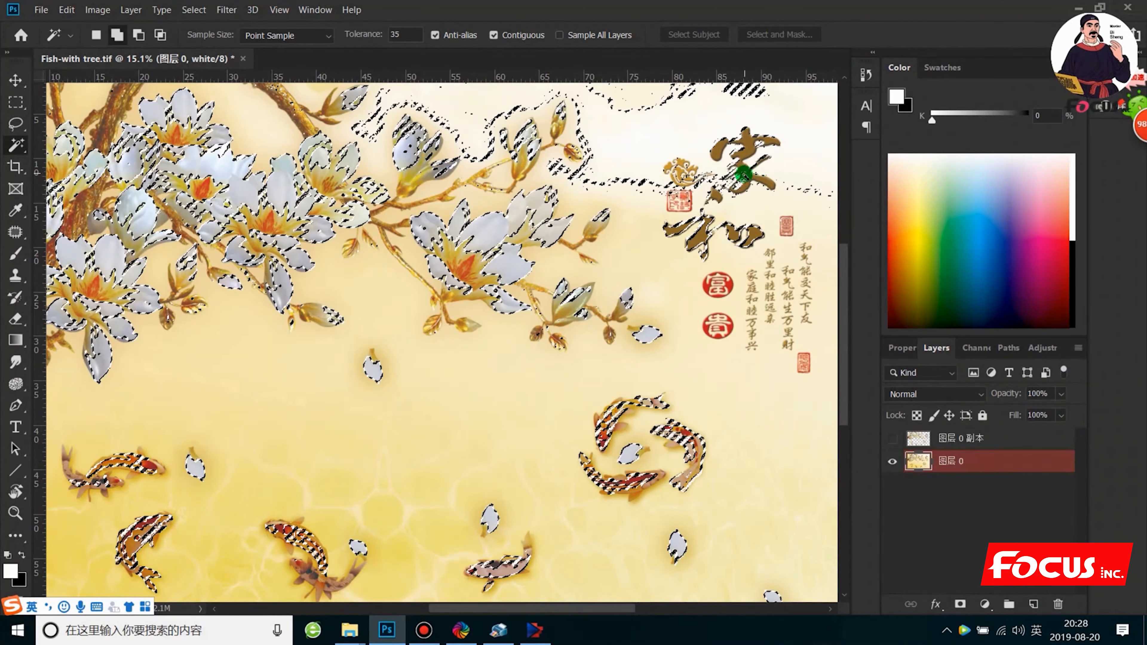
scroll(497, 328, "down", 3)
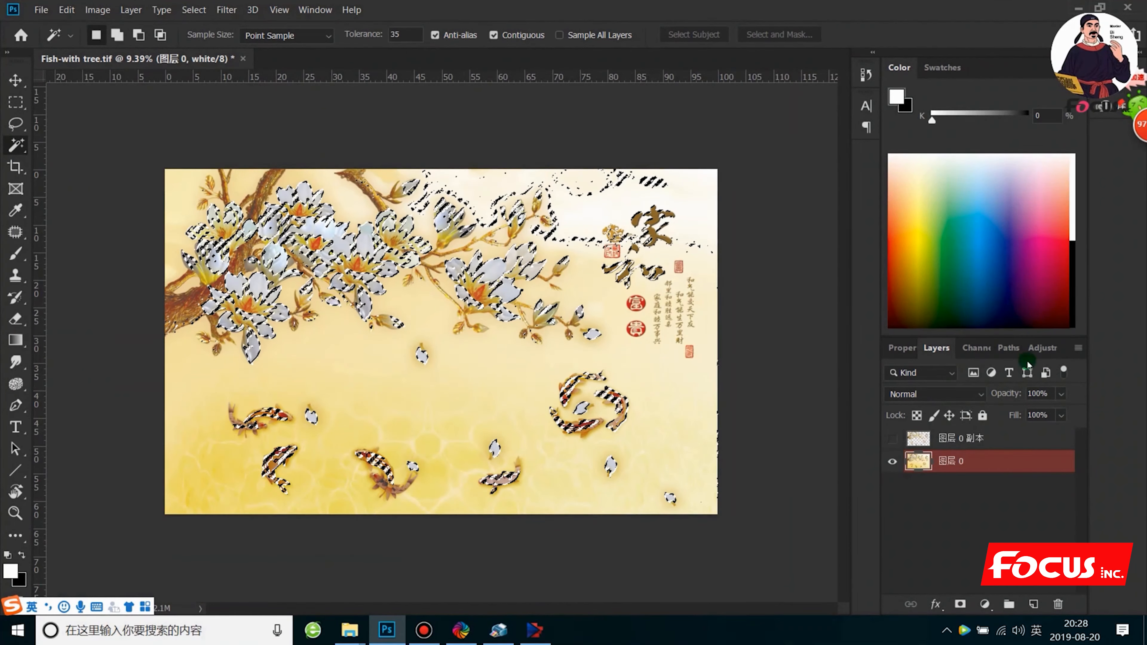
Step: Start a new spot channel from the selection and open its ink colour for editing
left_click(988, 351)
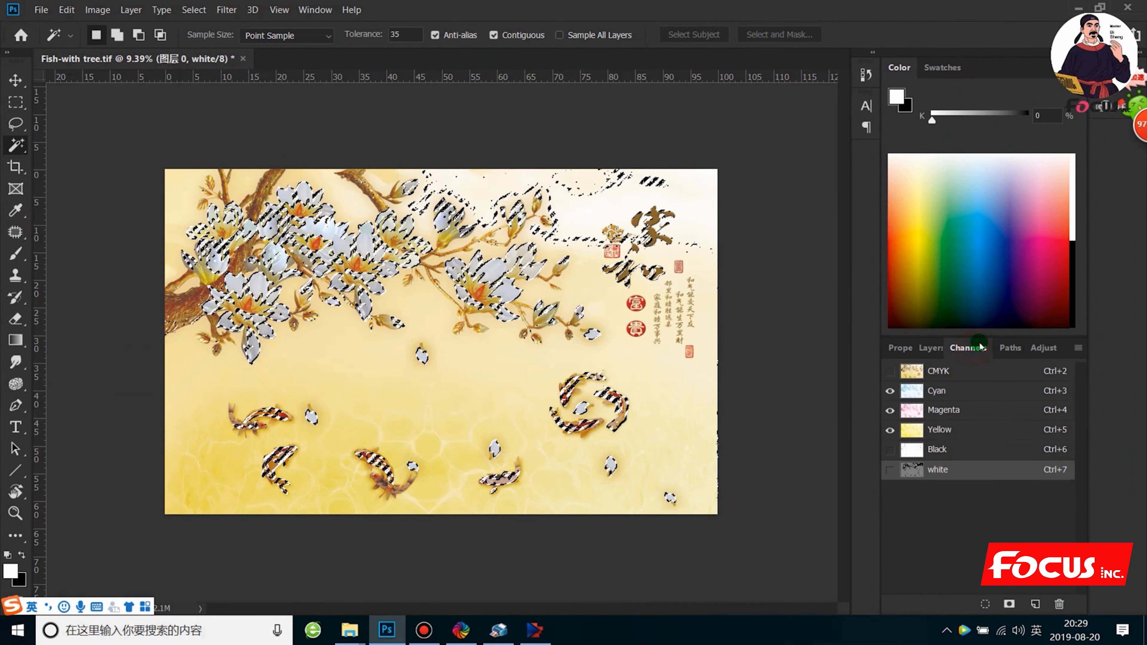
left_click(1076, 351)
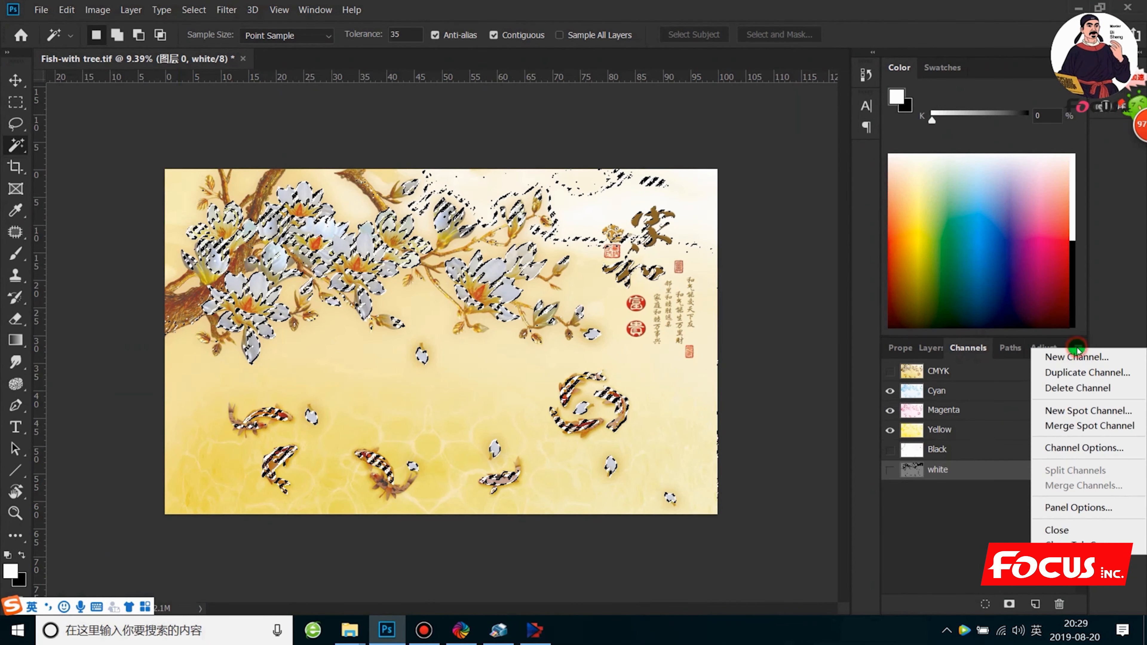
left_click(1078, 411)
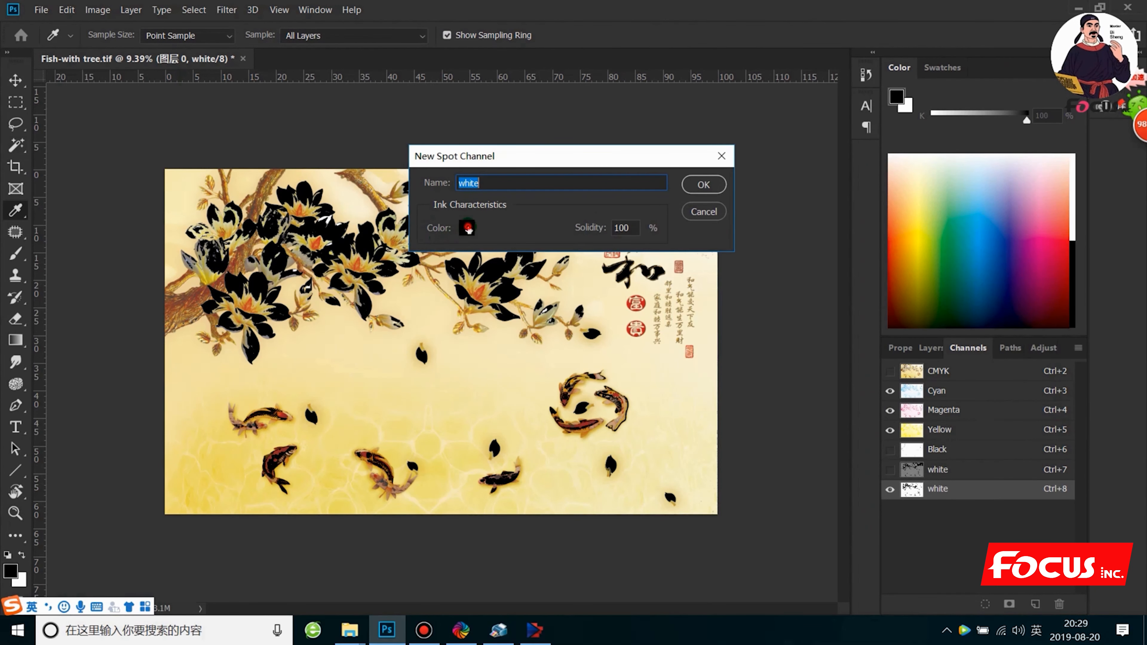
left_click(467, 228)
Step: Try a bright red ink colour for the spot channel, and return it to black
left_click_drag(681, 456, 732, 309)
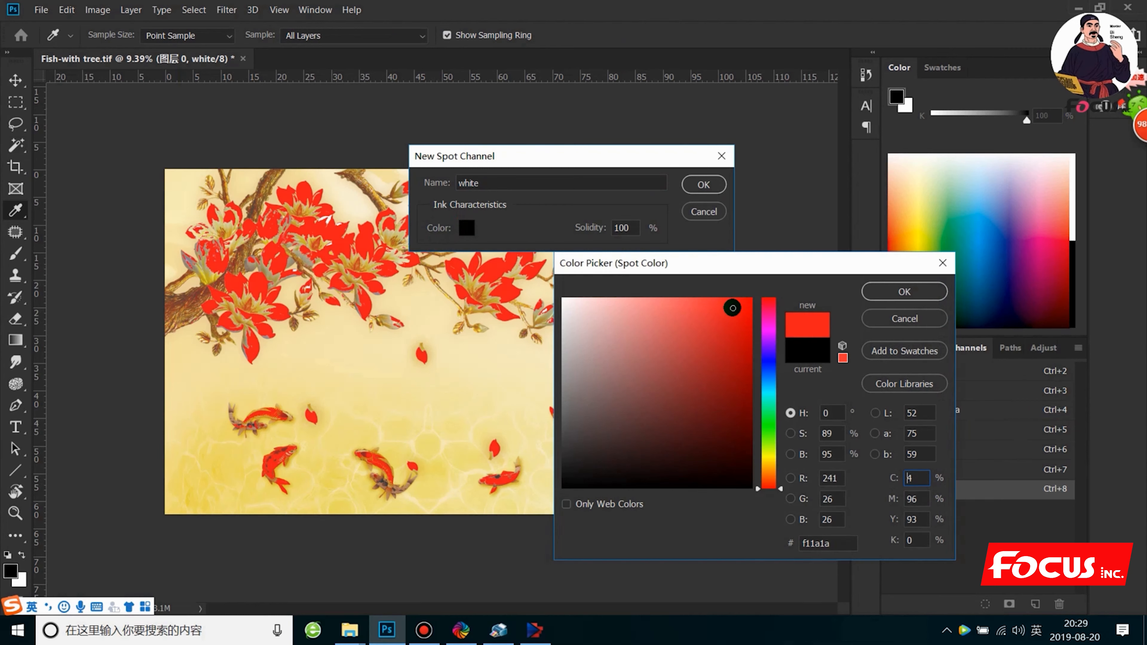
mouse_move(733, 308)
left_mouse_down()
mouse_move(658, 427)
mouse_move(561, 487)
left_mouse_up()
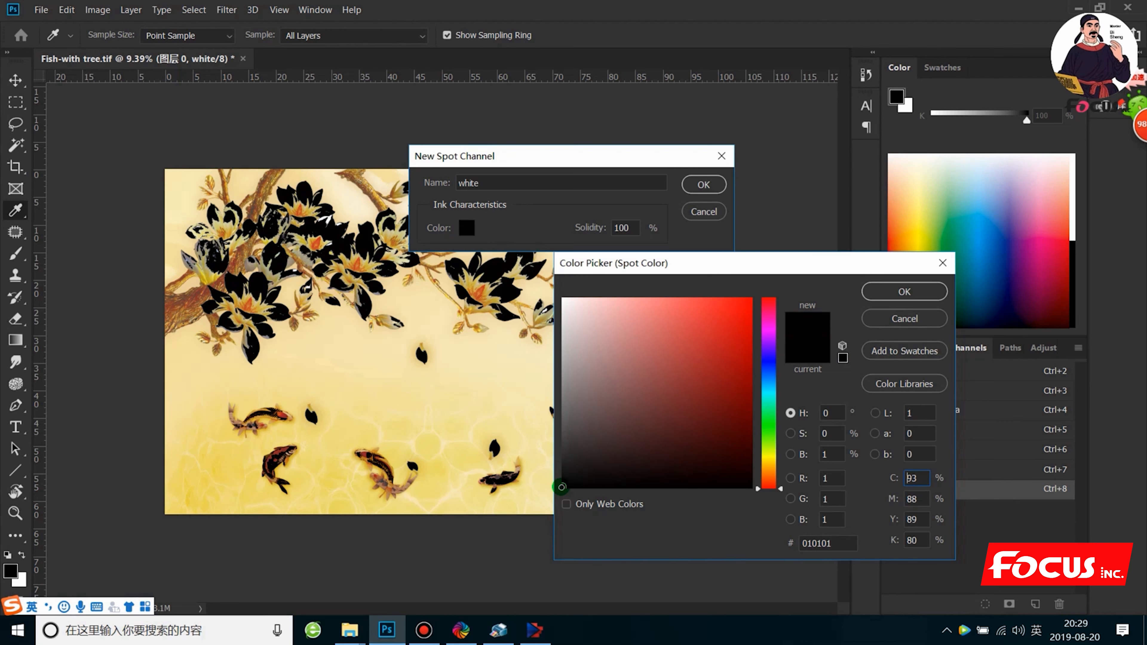
left_click_drag(563, 489, 545, 499)
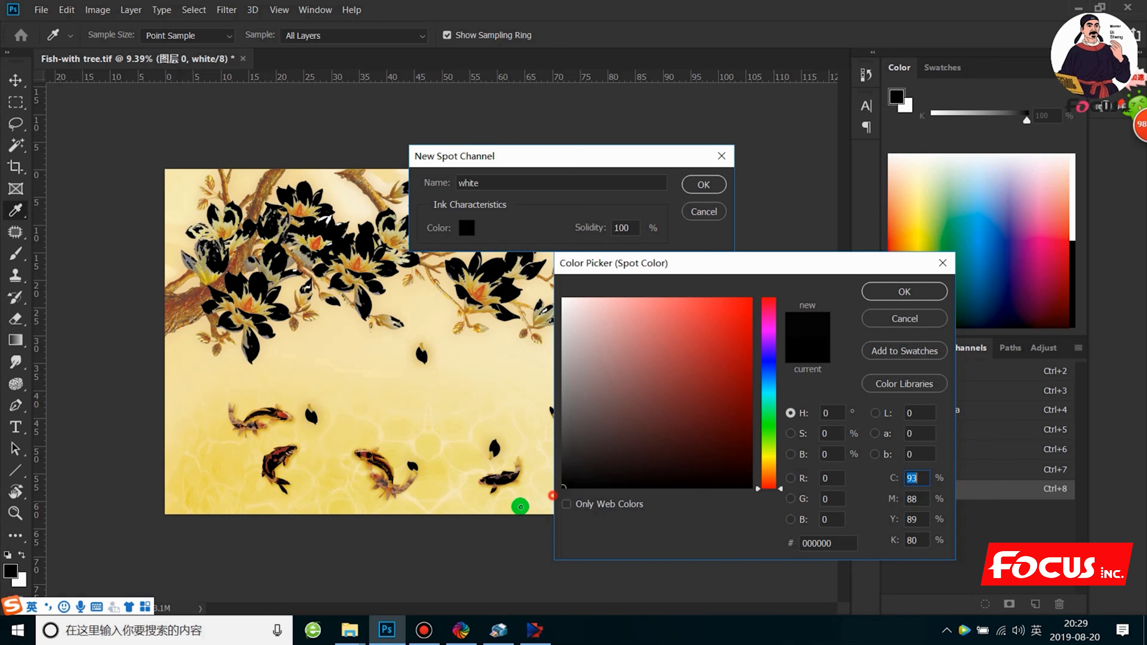
Step: Set the spot colour to C 100, M 100, Y 100 and K 100 %, and accept the colour
left_click(913, 478)
type("100")
left_click(923, 503)
type("100")
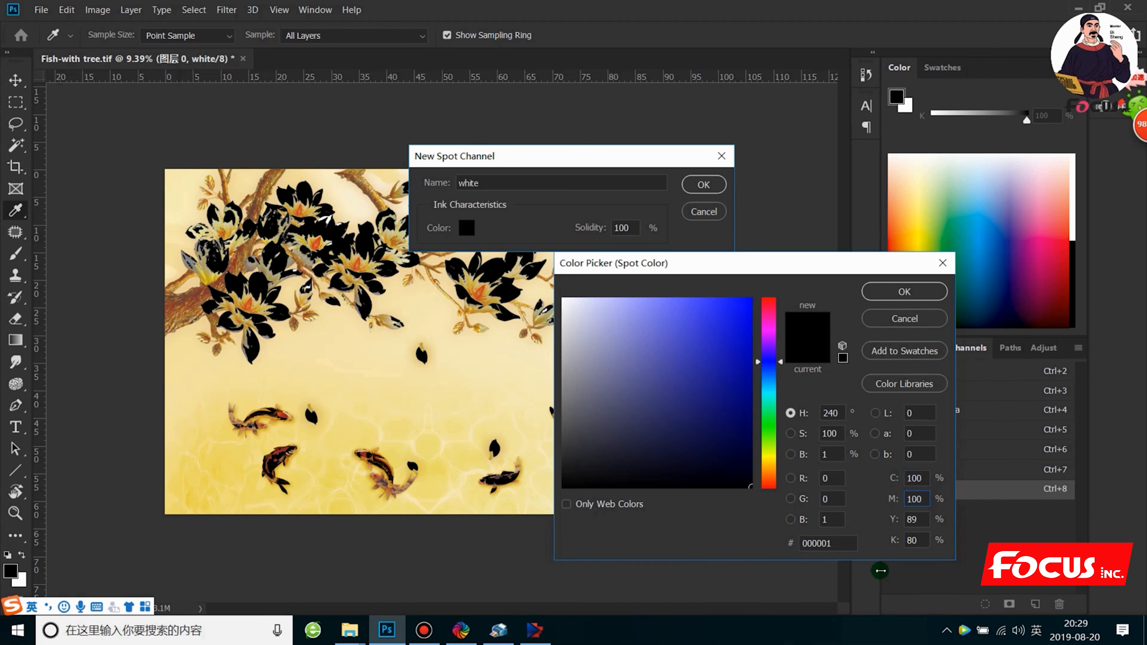
left_click(917, 519)
type("100")
left_click(917, 540)
type("100")
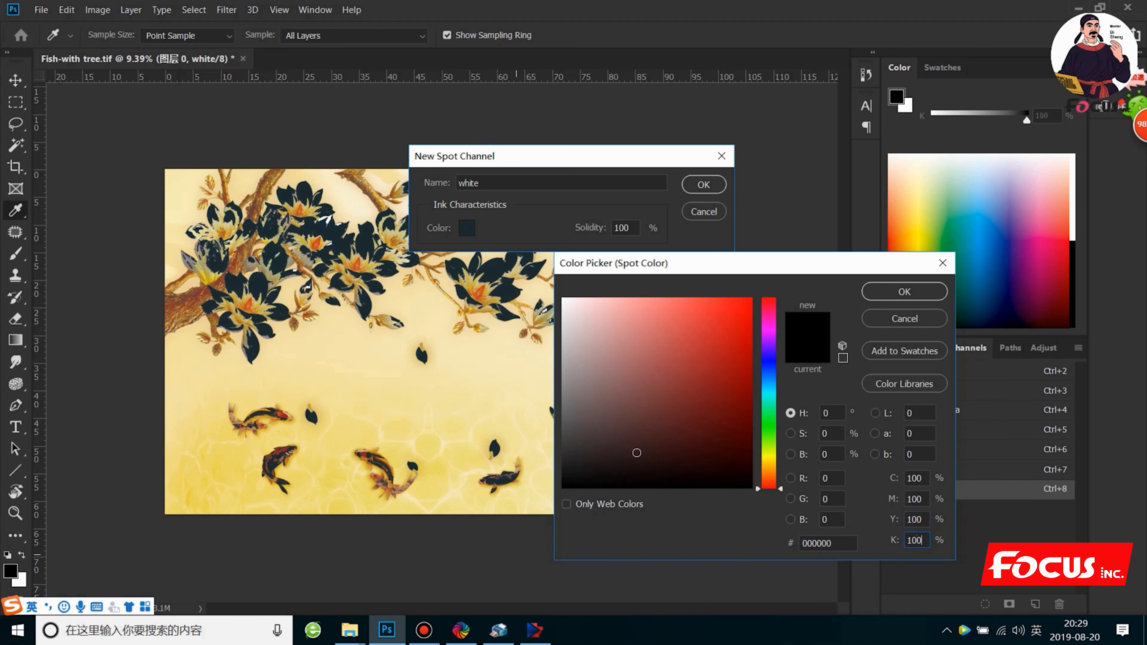
left_click(880, 288)
left_click(707, 184)
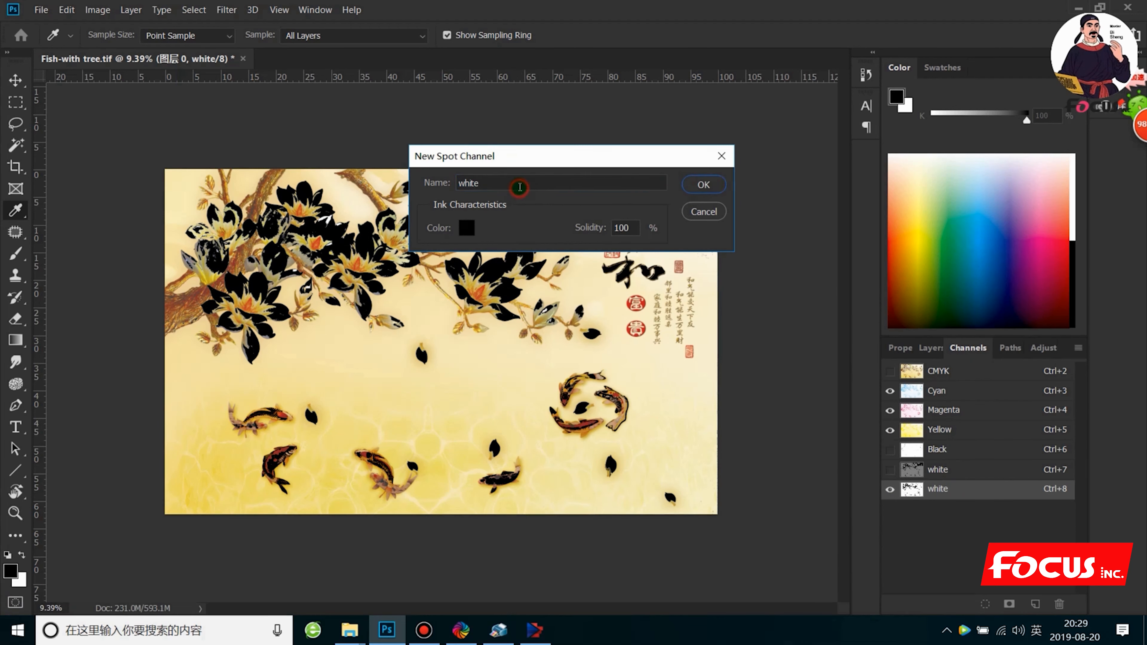
Step: Name the new spot channel varnish and create it
double_click(509, 181)
key("BackSpace")
type("varnish")
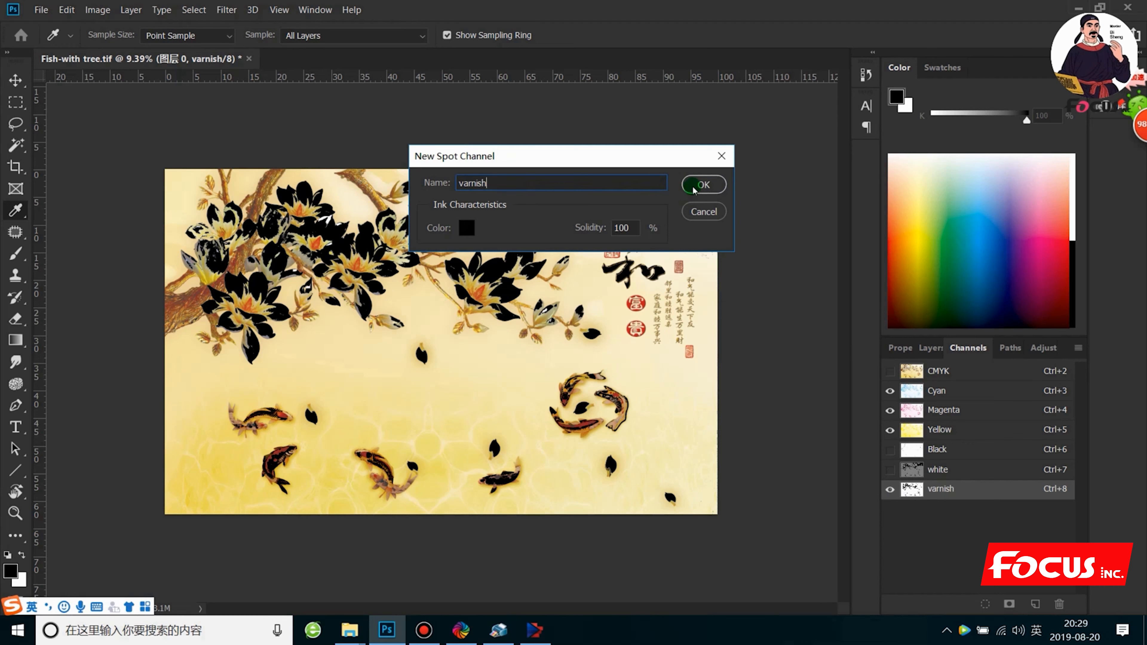
left_click(702, 185)
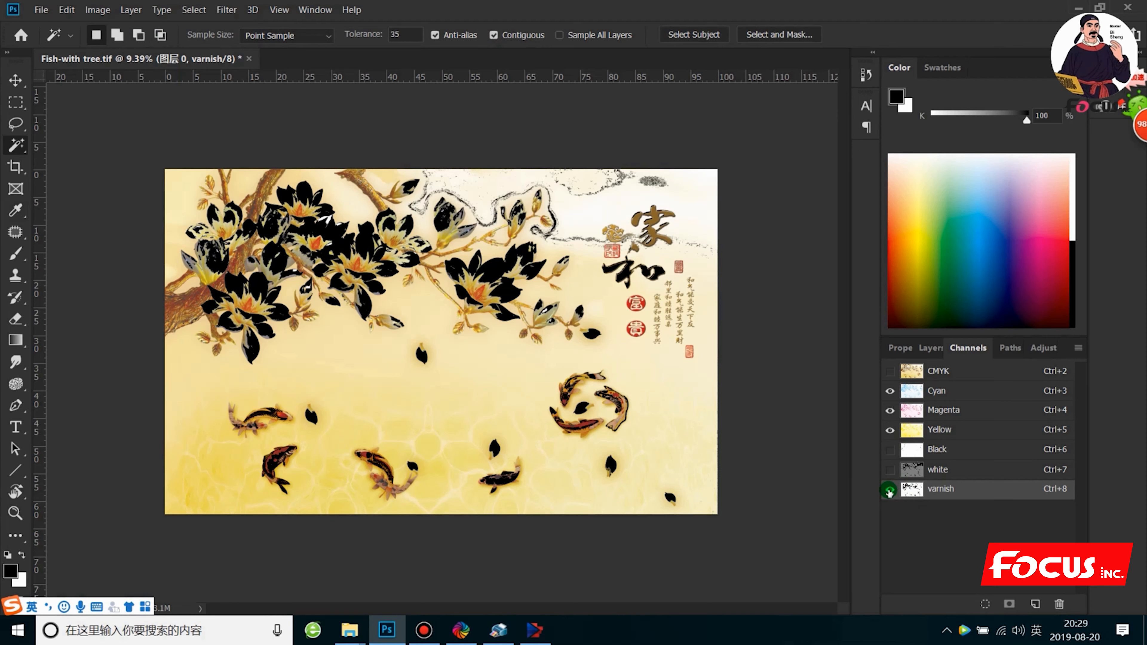
Step: Inspect the varnish channel alone, combined with the white channel, and over the CMYK artwork
left_click(890, 371)
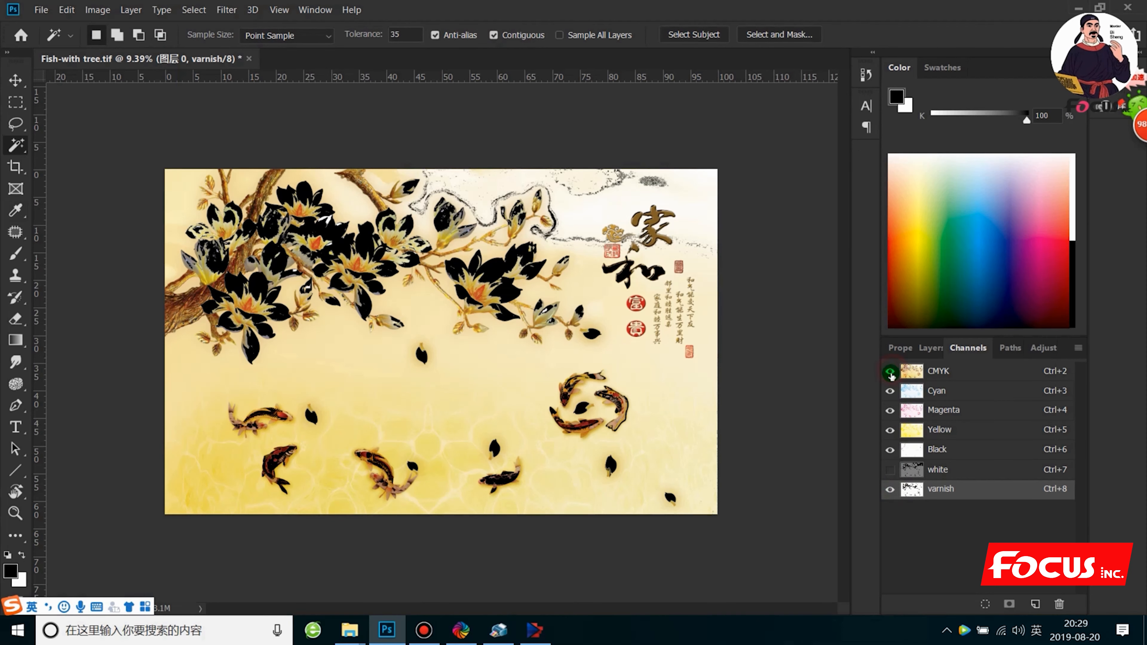
left_click(890, 371)
left_click(896, 489)
left_click(891, 489)
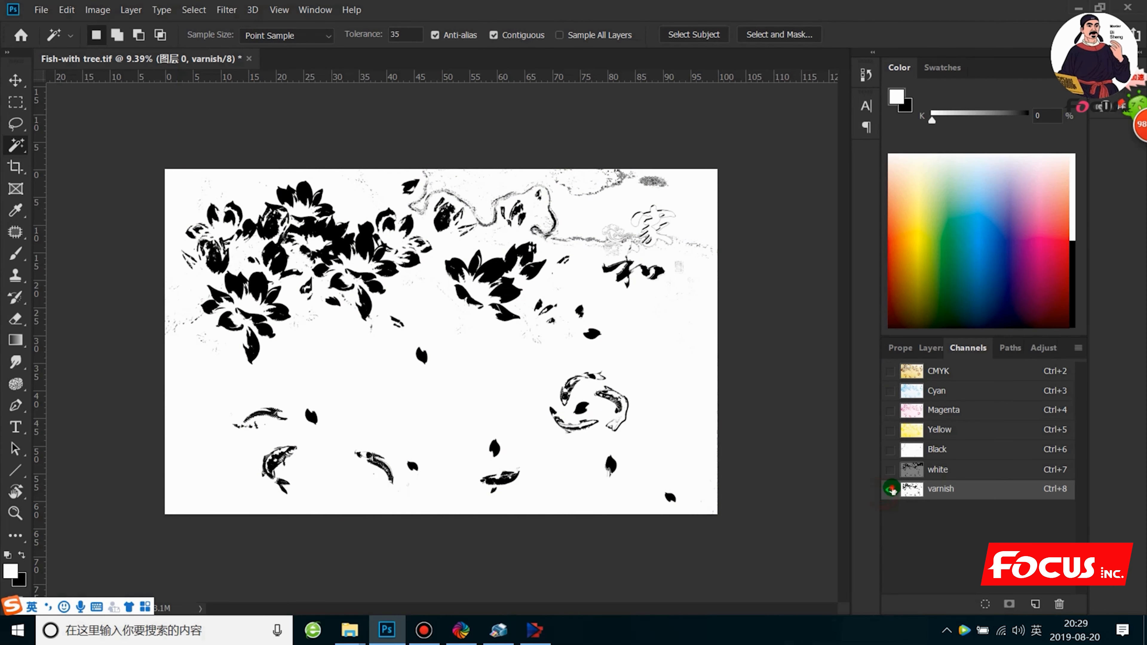
left_click(890, 470)
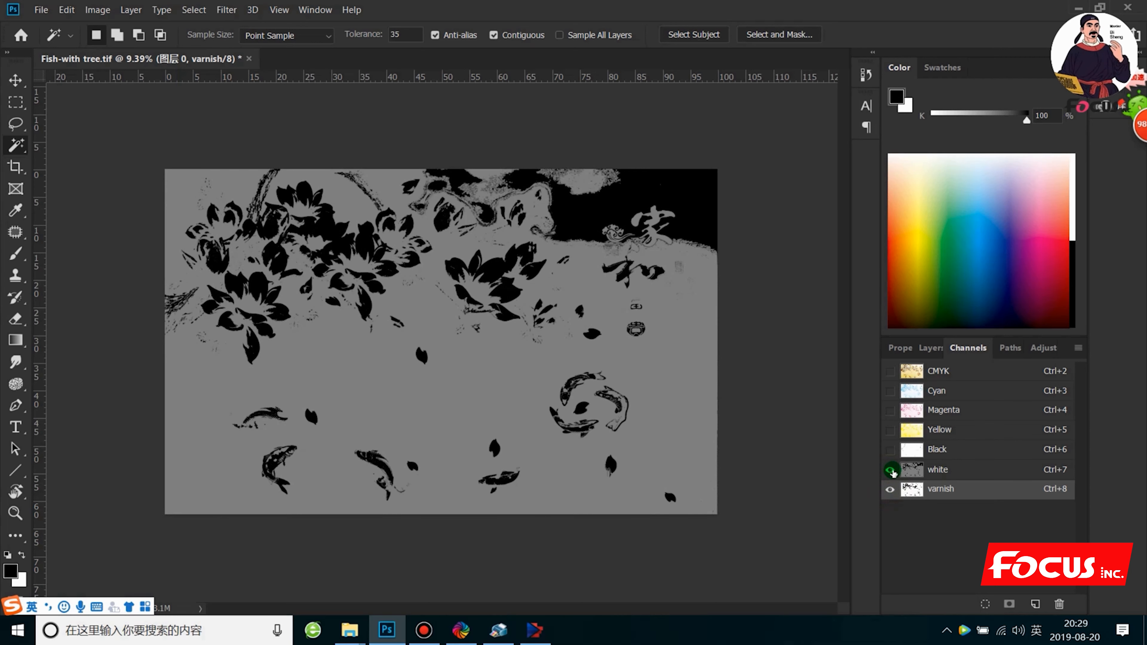
left_click(890, 371)
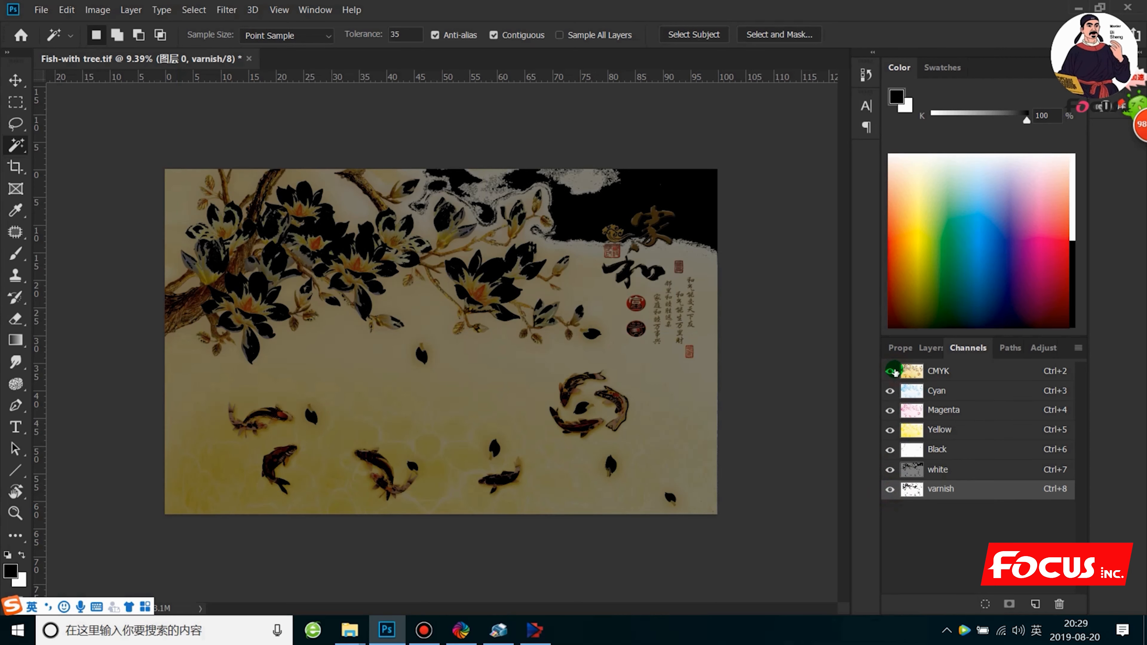
left_click(890, 469)
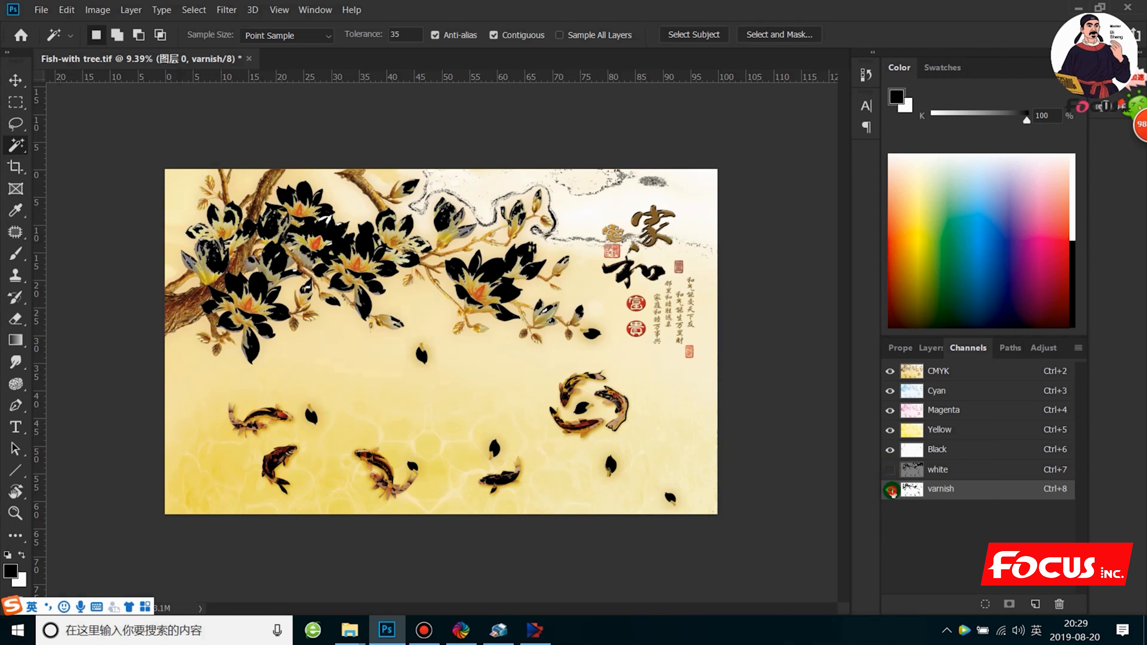
Step: Compare the artwork with the white and varnish channels toggled, leaving all channels shown and the varnish channel selected
left_click(889, 490)
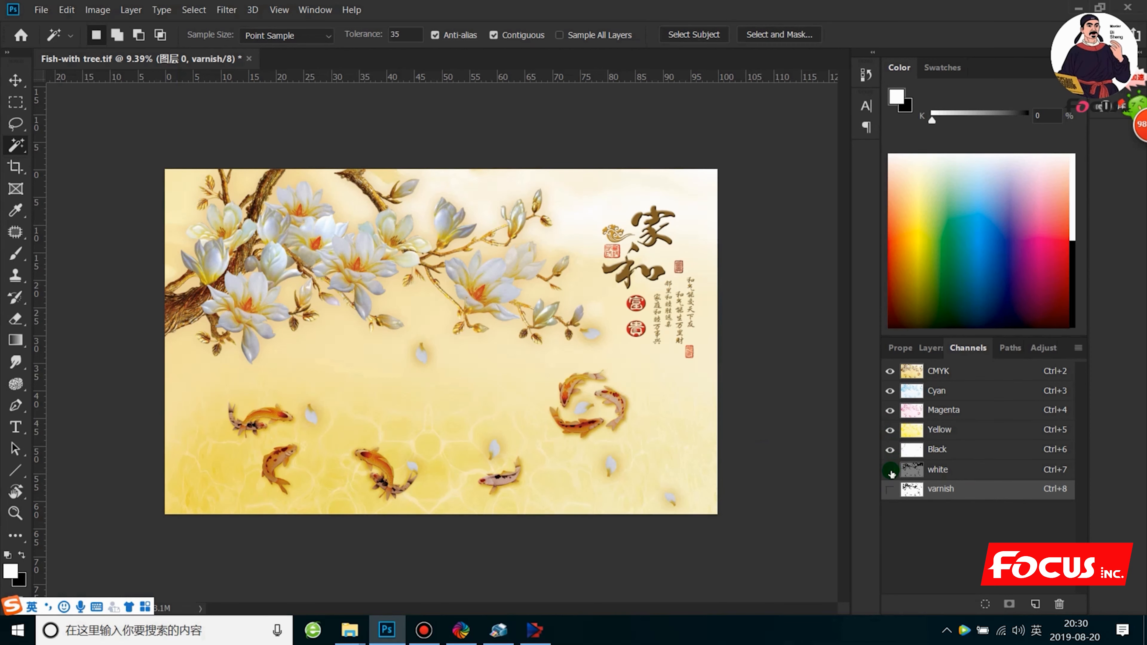
left_click(891, 489)
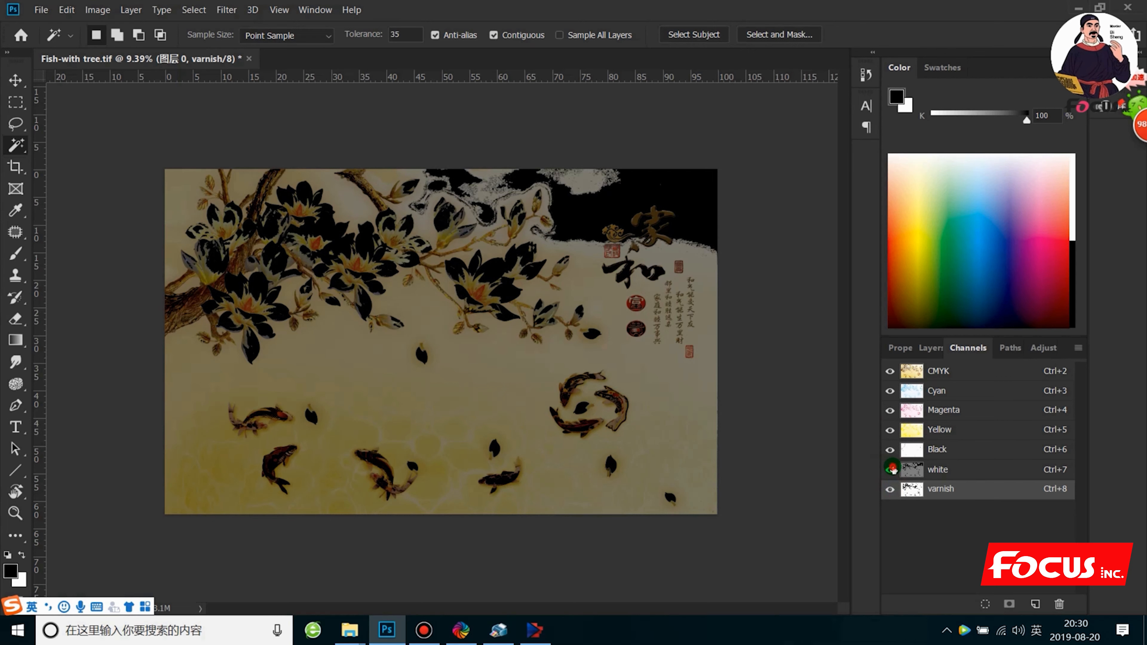
left_click(892, 469)
left_click(890, 489)
left_click(890, 470)
left_click(891, 493)
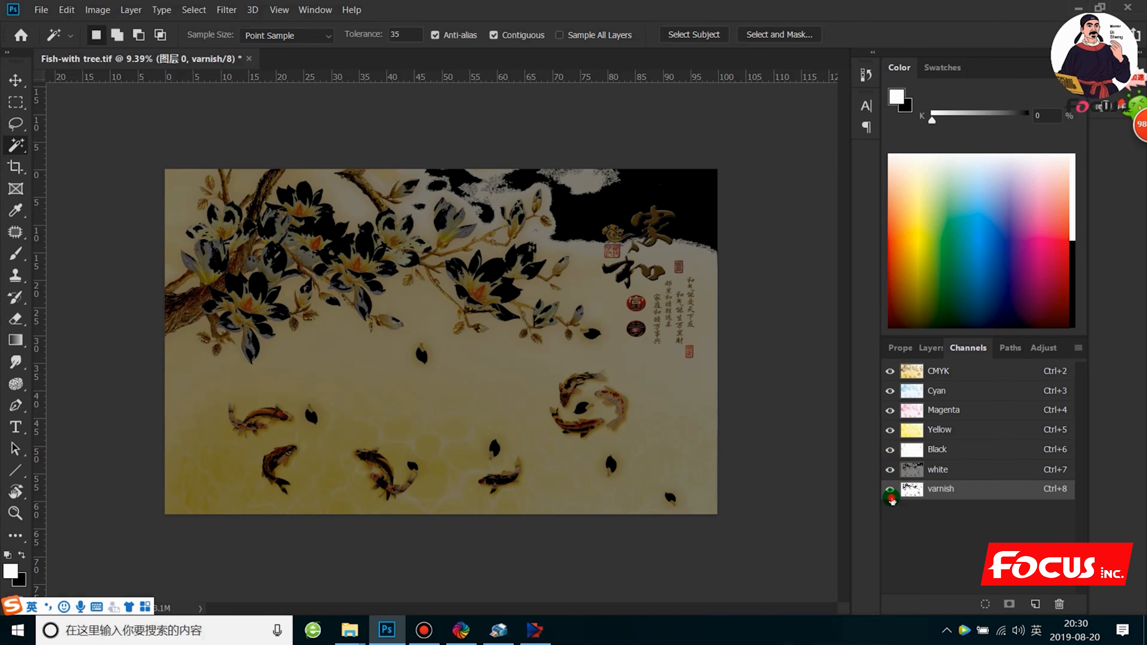
left_click(891, 489)
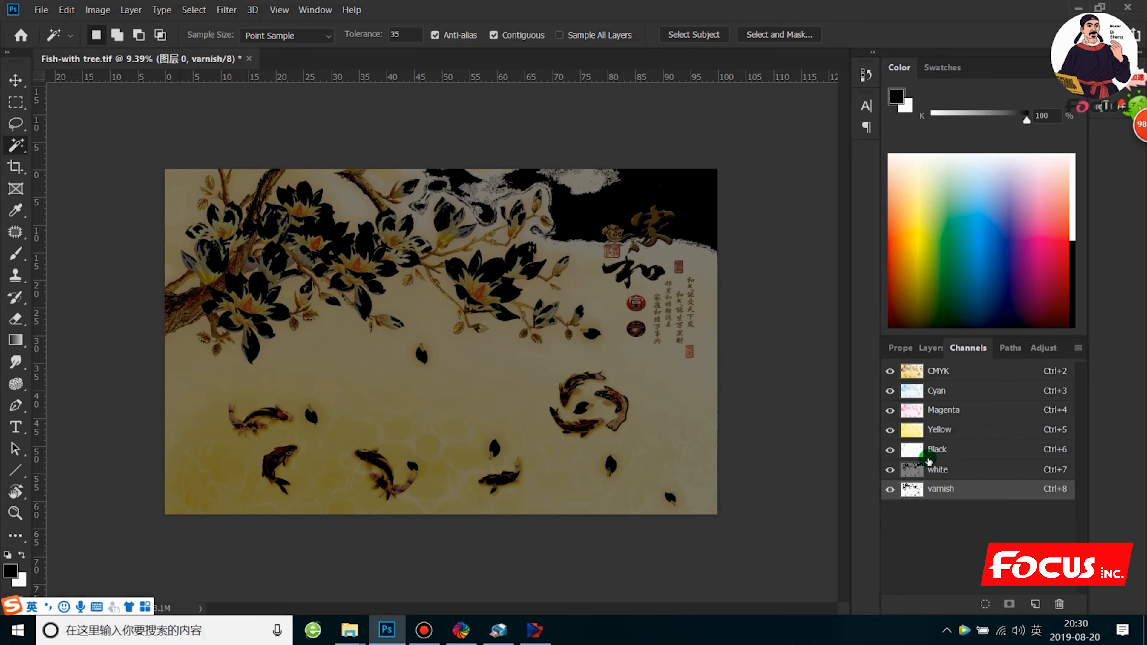
left_click(939, 469)
left_click(947, 490)
Step: Switch to the layers, check the visibility of layer 图层 0, and make it the active layer
left_click(931, 348)
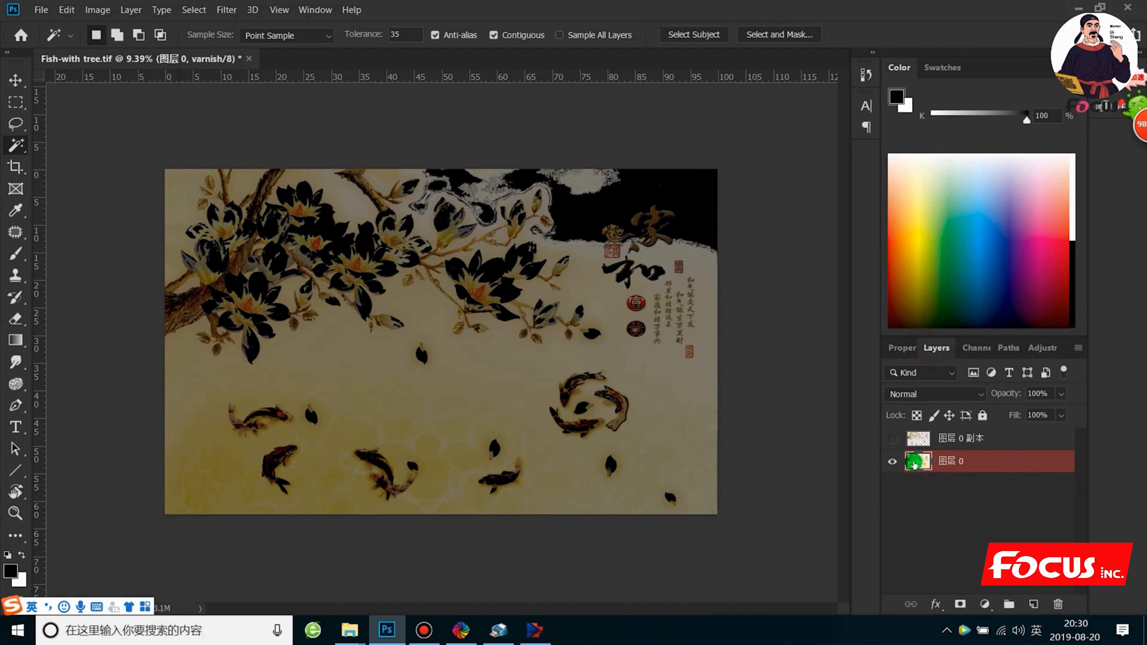
left_click(937, 436)
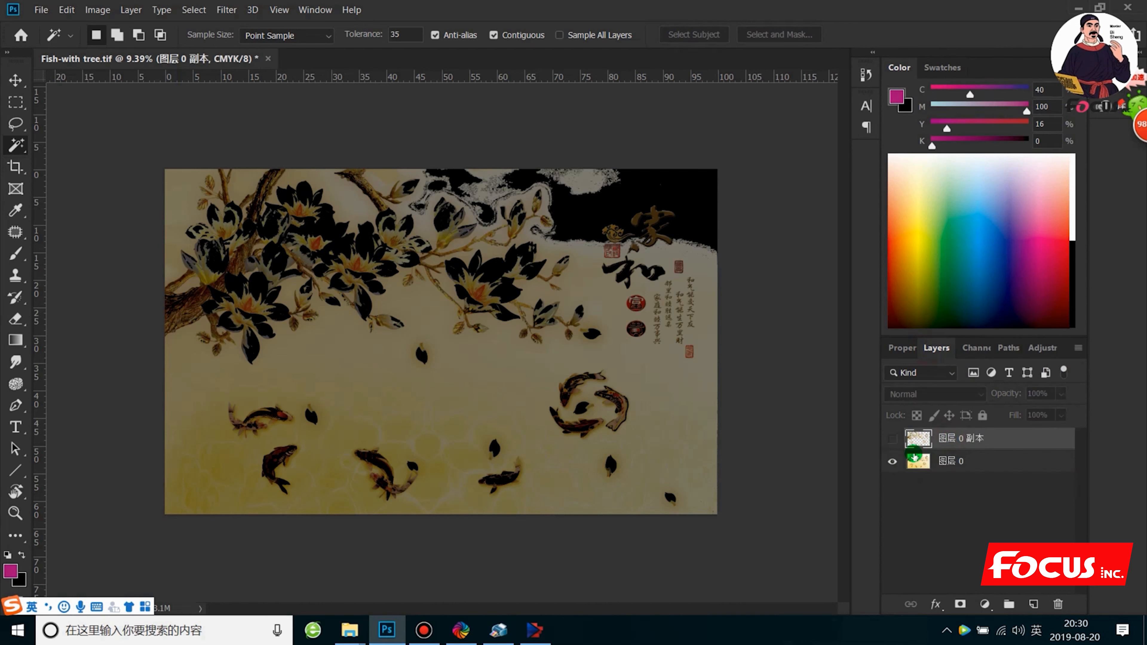
left_click(893, 462)
left_click(893, 462)
left_click(943, 457)
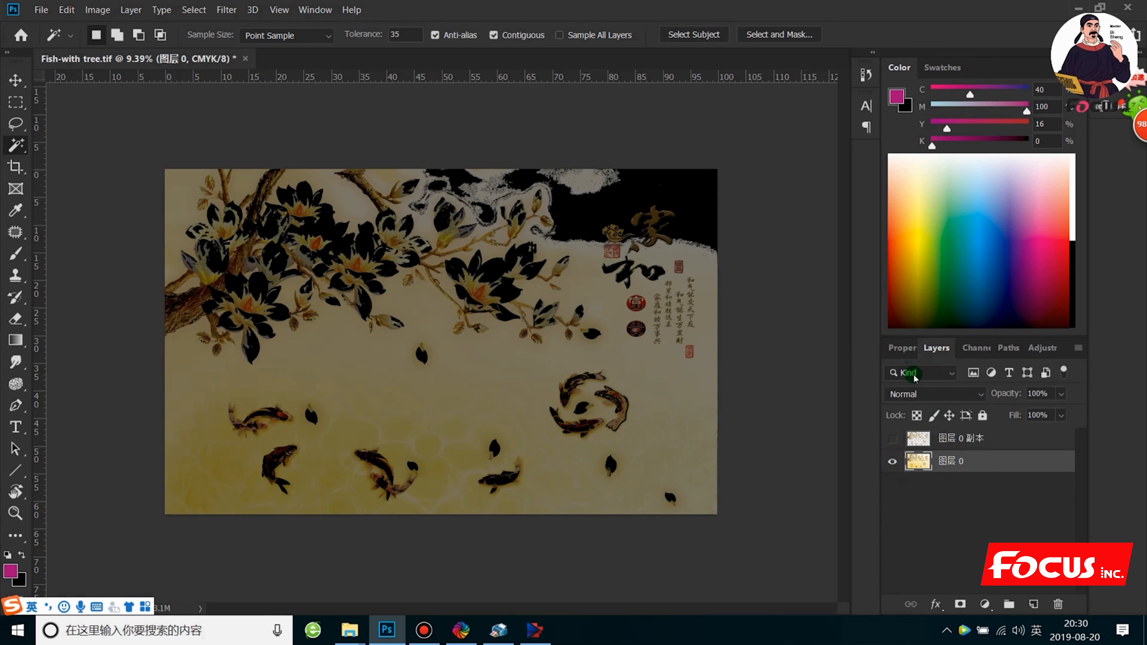
Step: Save the artwork as a new TIFF named Fish-with tree-CMYKLCLM-W-V-3D-RELIEF, with LZW image compression and layers and spot colors included
left_click(50, 10)
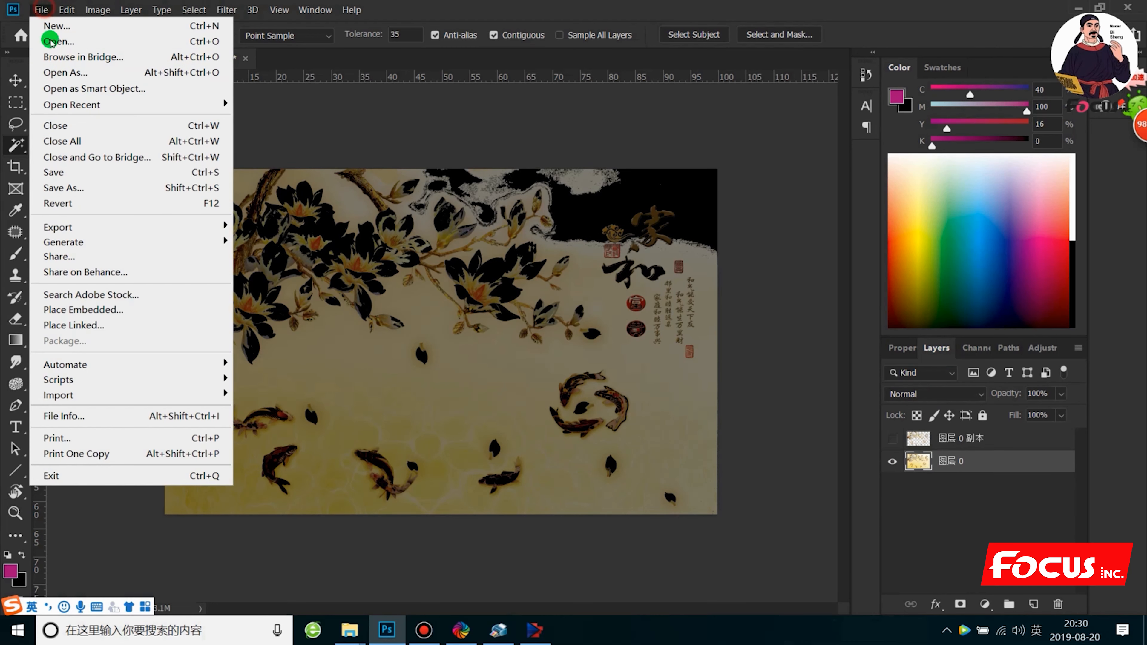
left_click(76, 187)
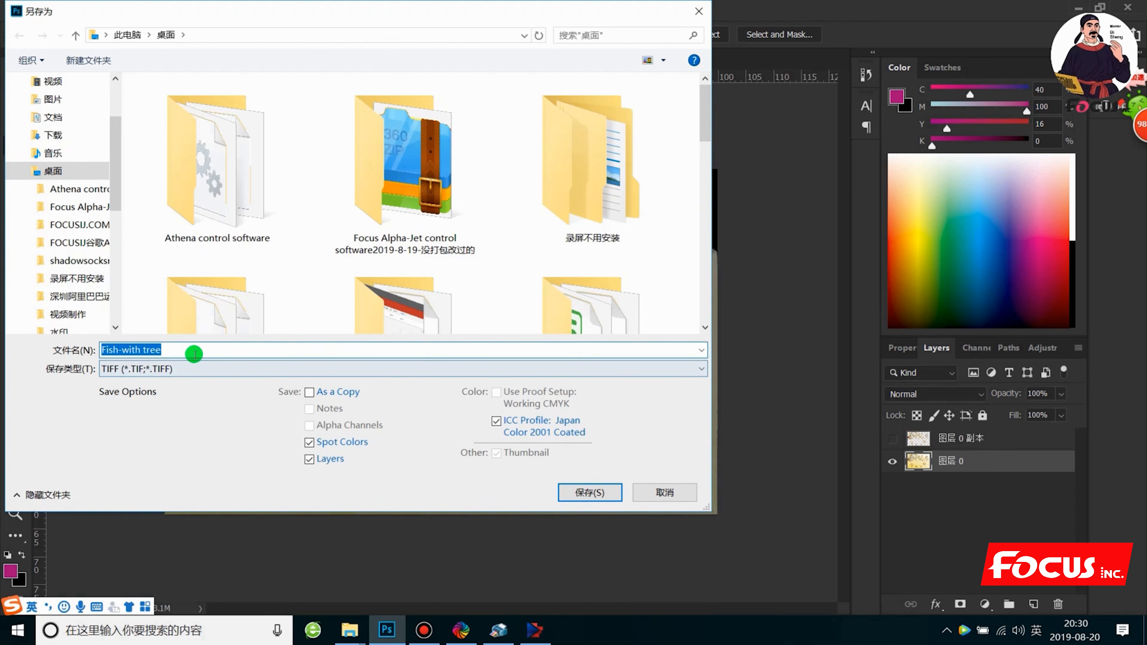
left_click(169, 350)
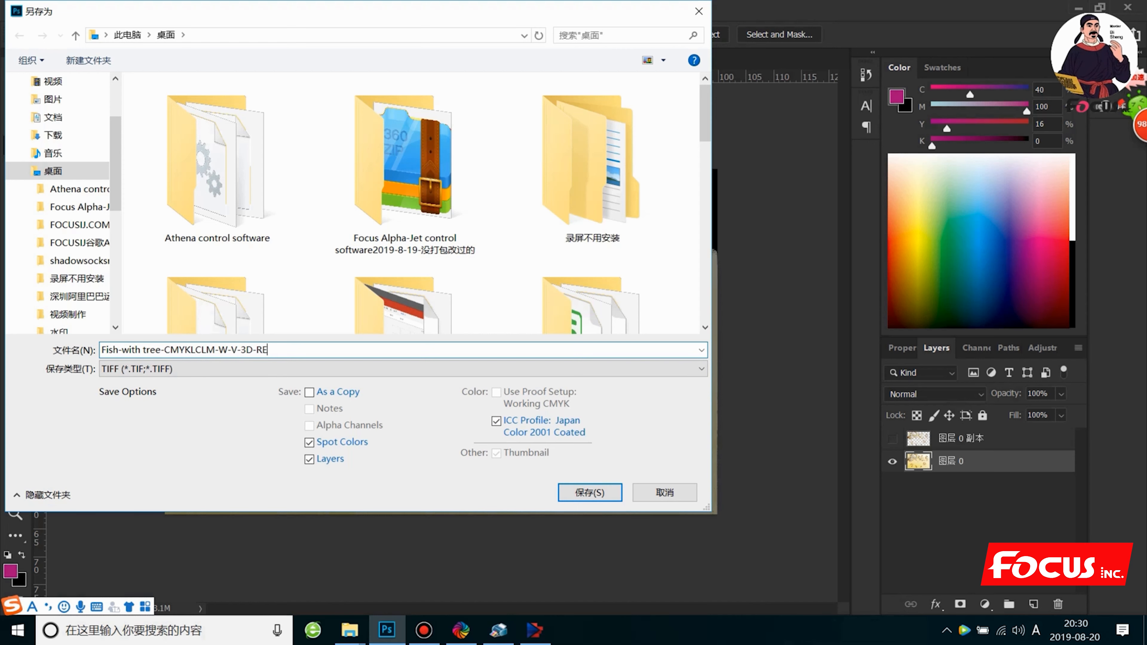
type("LIEF")
key("Return")
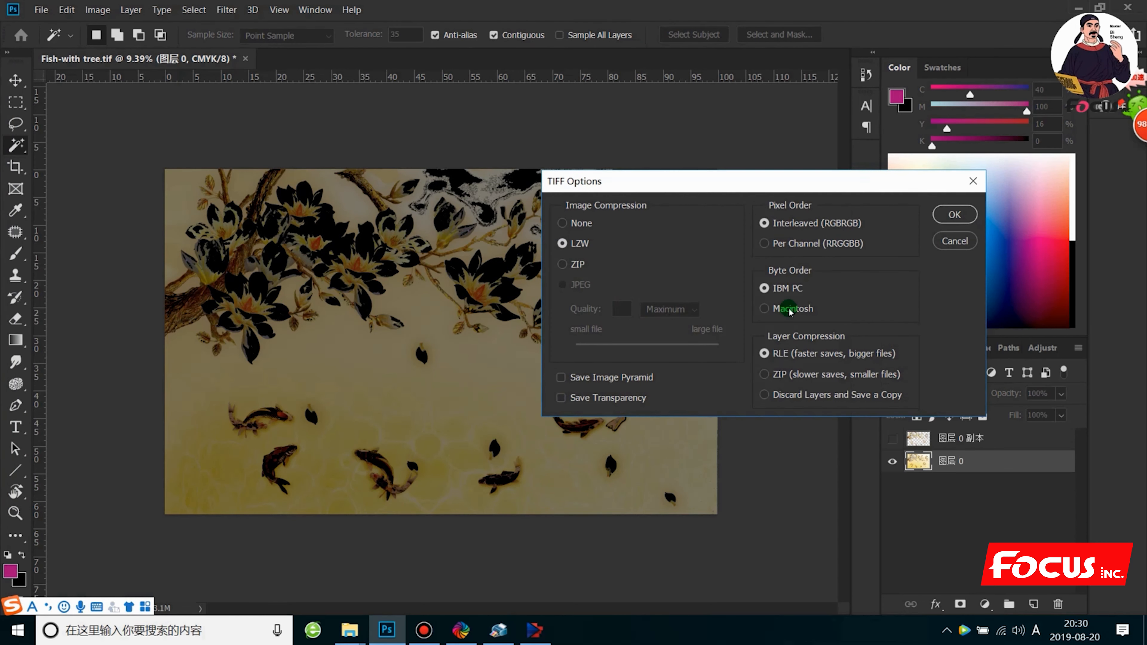
left_click(957, 212)
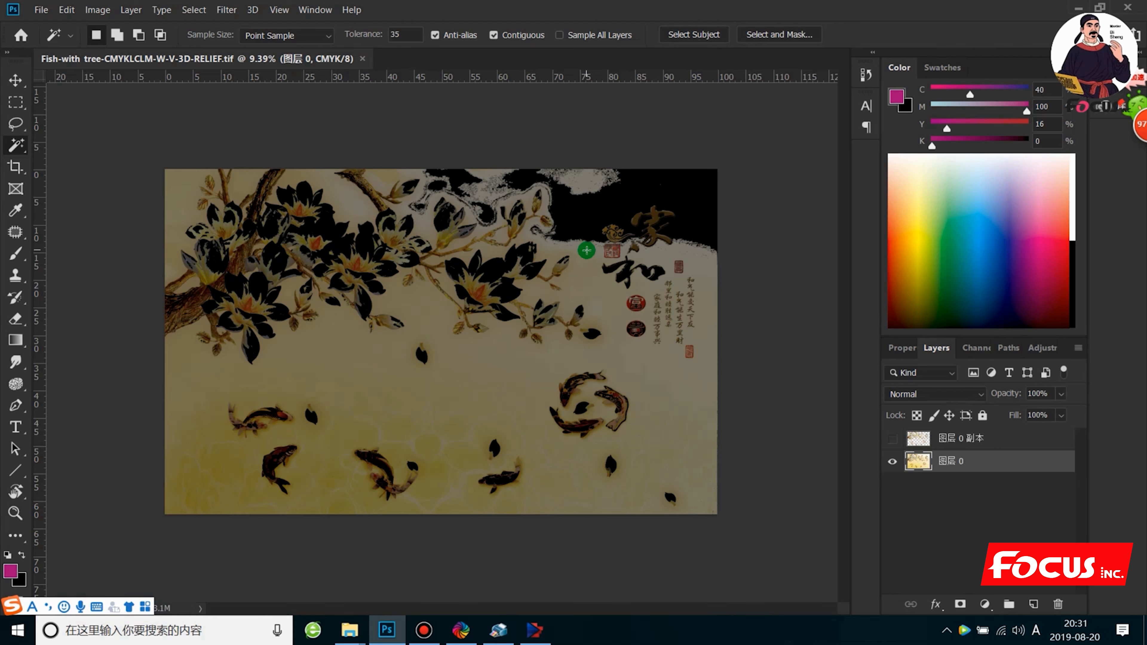
Step: Hide the white and varnish channels and leave 图层 0 as the only visible layer
left_click(892, 466)
left_click(886, 443)
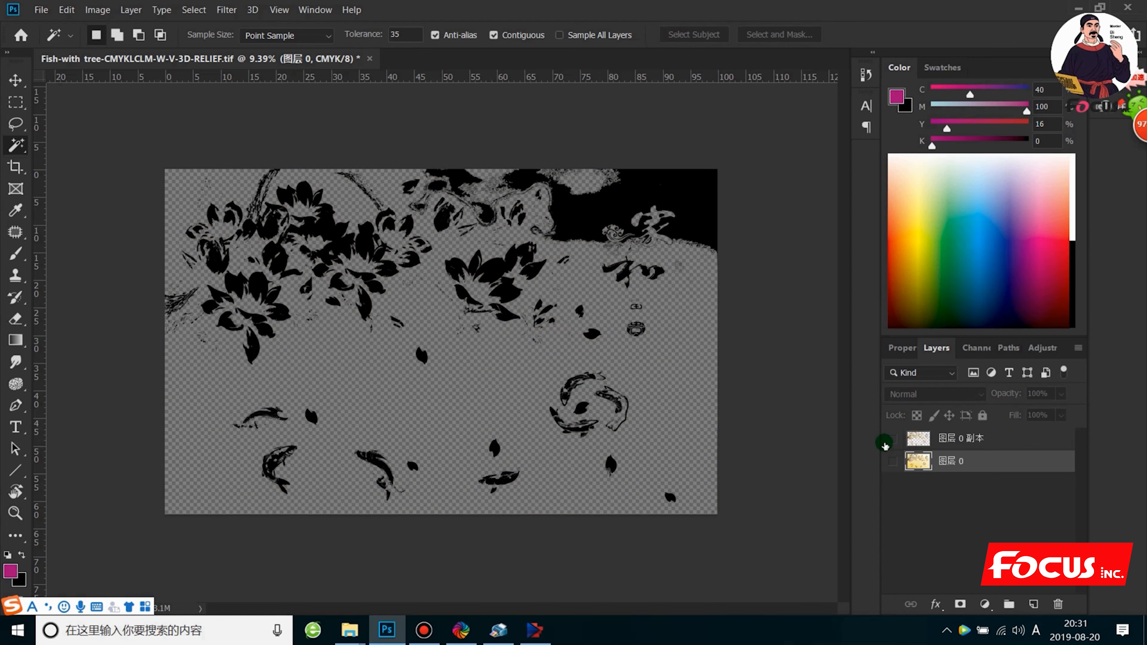
left_click(974, 348)
left_click(889, 470)
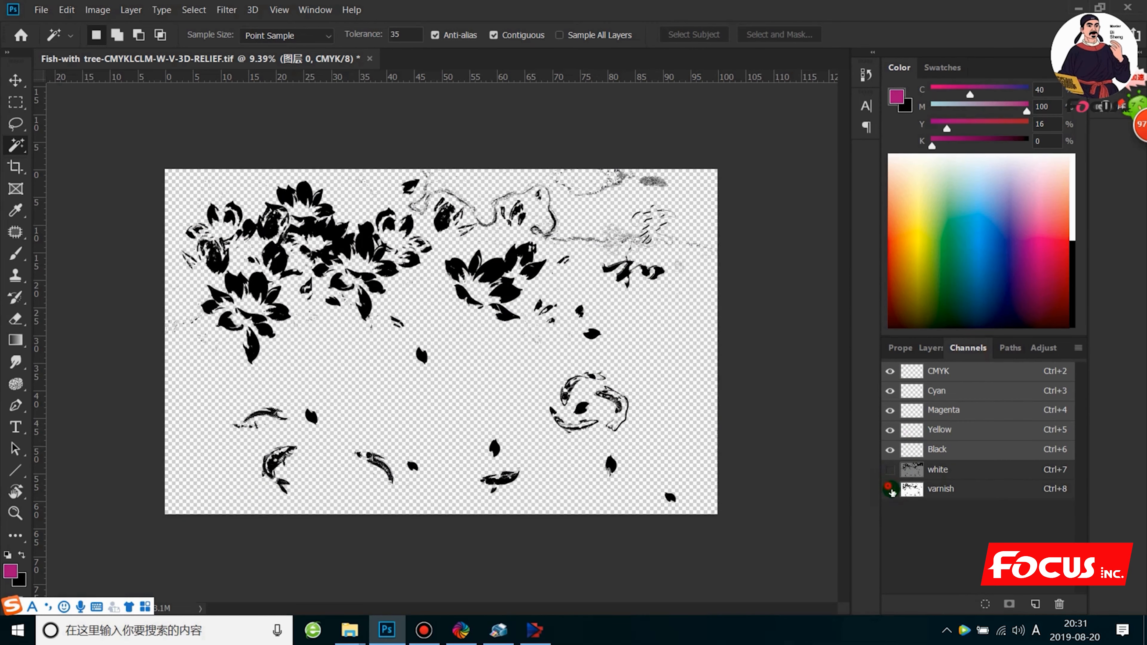
left_click(932, 348)
left_click(892, 439)
left_click(892, 462)
left_click(892, 438)
scroll(432, 333, "up", 1)
scroll(443, 370, "down", 1)
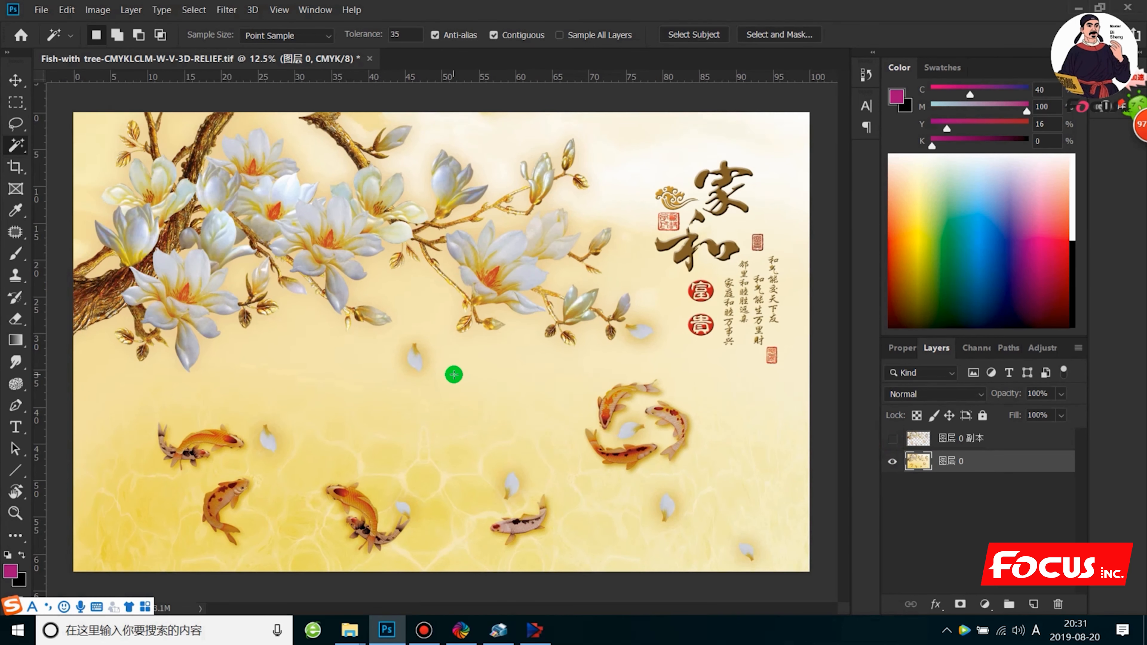
scroll(180, 549, "up", 1)
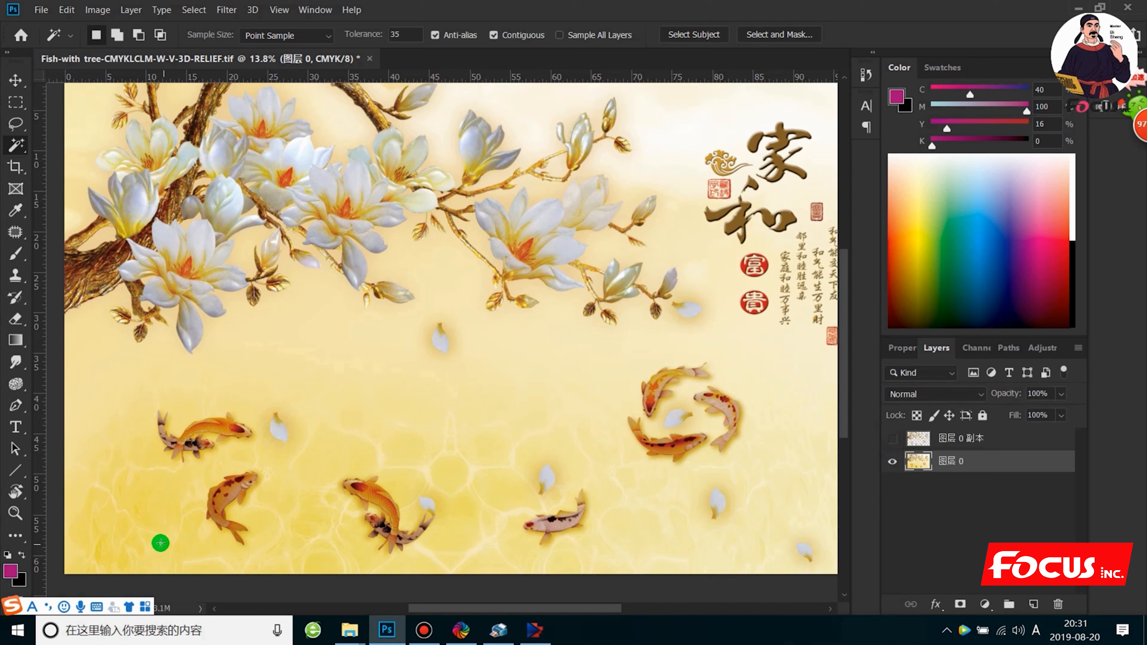
scroll(171, 530, "down", 1)
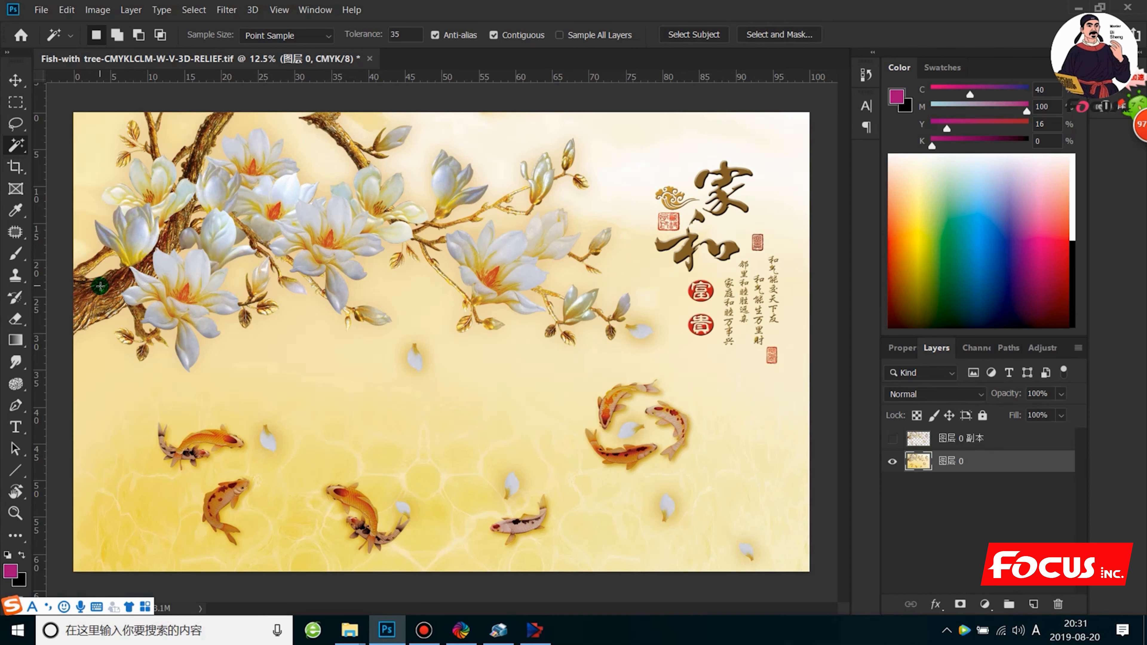
scroll(100, 285, "up", 1)
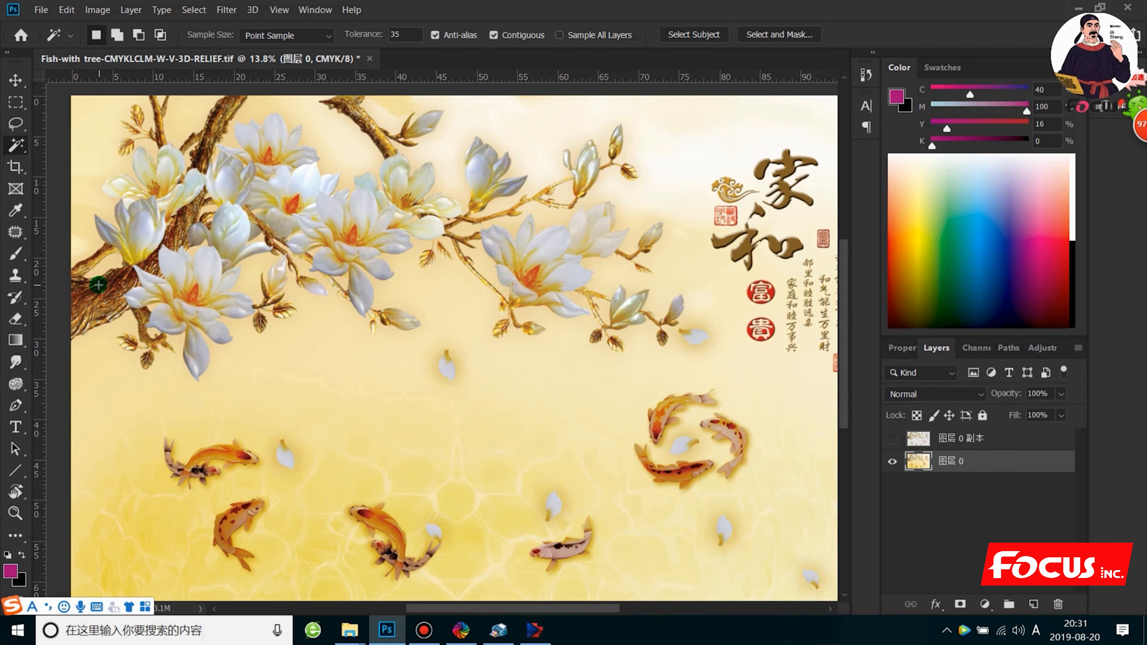
scroll(100, 285, "down", 1)
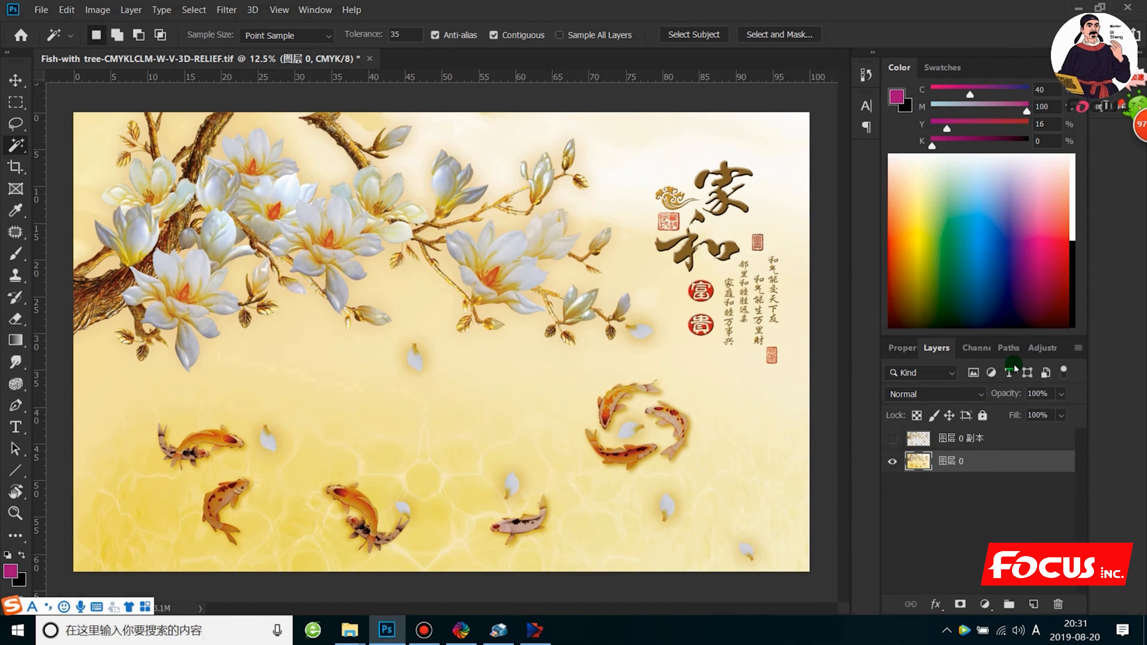
Step: Try to delete the white and varnish spot channels and check the layers
left_click(975, 348)
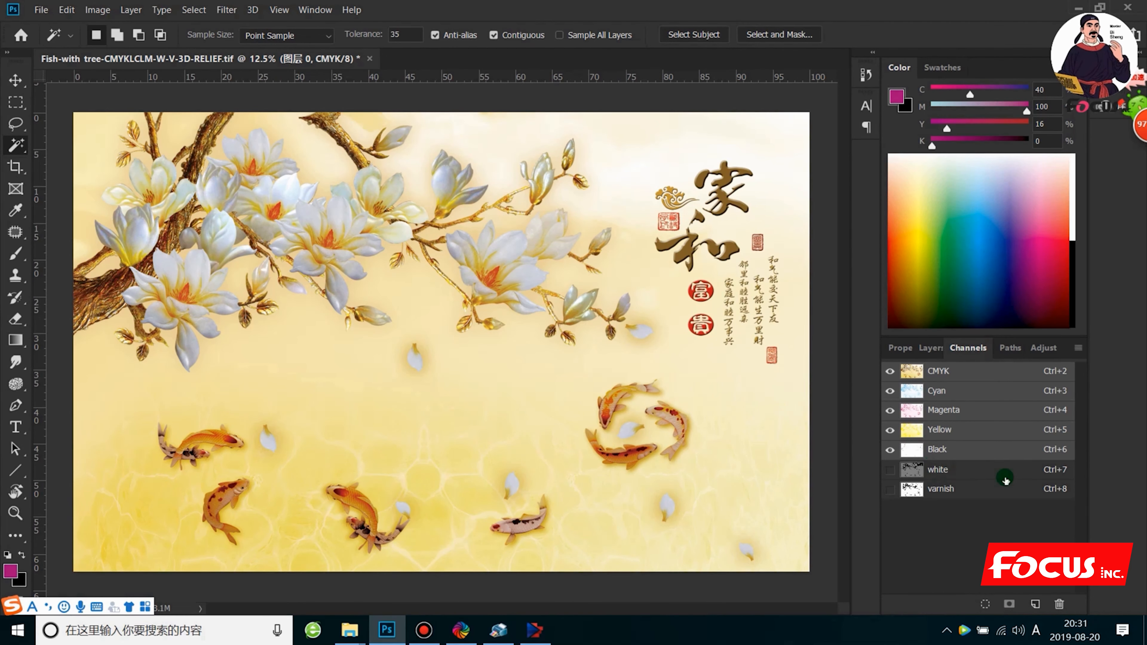
left_click(946, 472)
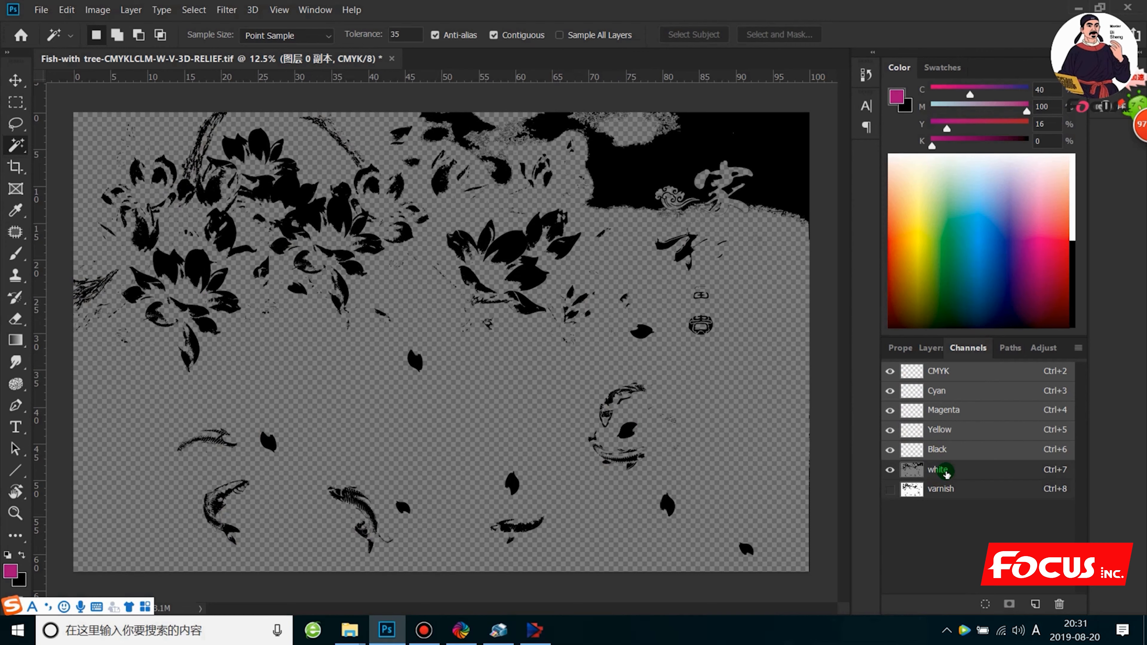
right_click(947, 473)
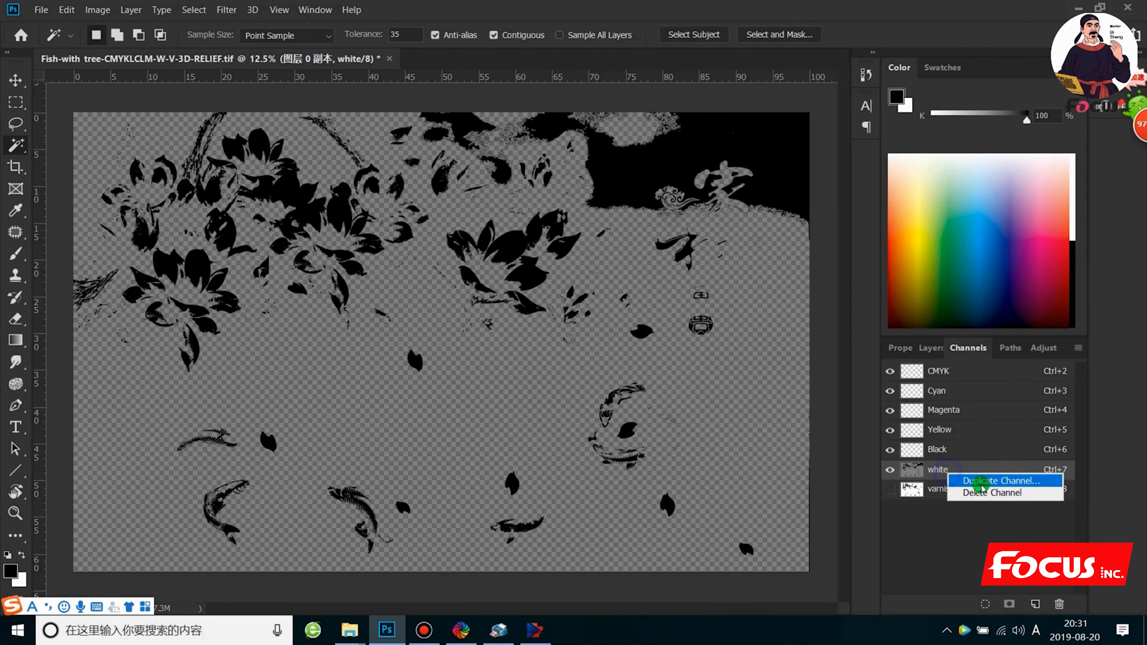
left_click(984, 496)
left_click(965, 470)
right_click(965, 473)
left_click(984, 502)
left_click(923, 351)
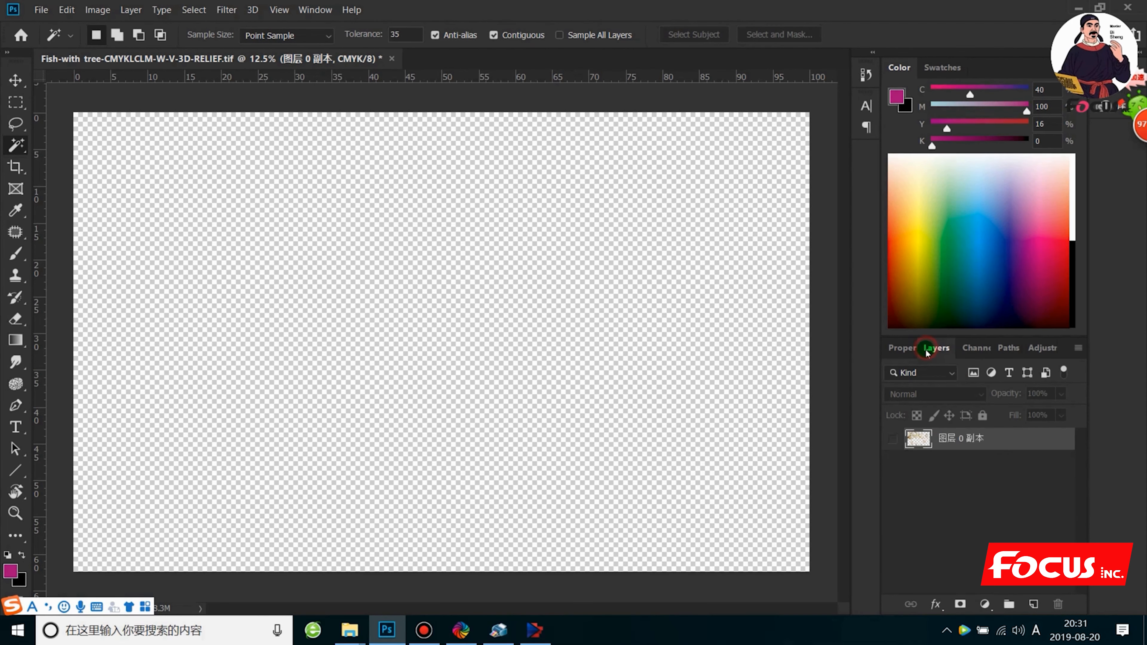
Step: Undo the removal of the white and varnish channels and of layer 图层 0, showing the CMYK composite again
left_click(964, 348)
left_click(929, 351)
key("ctrl+z")
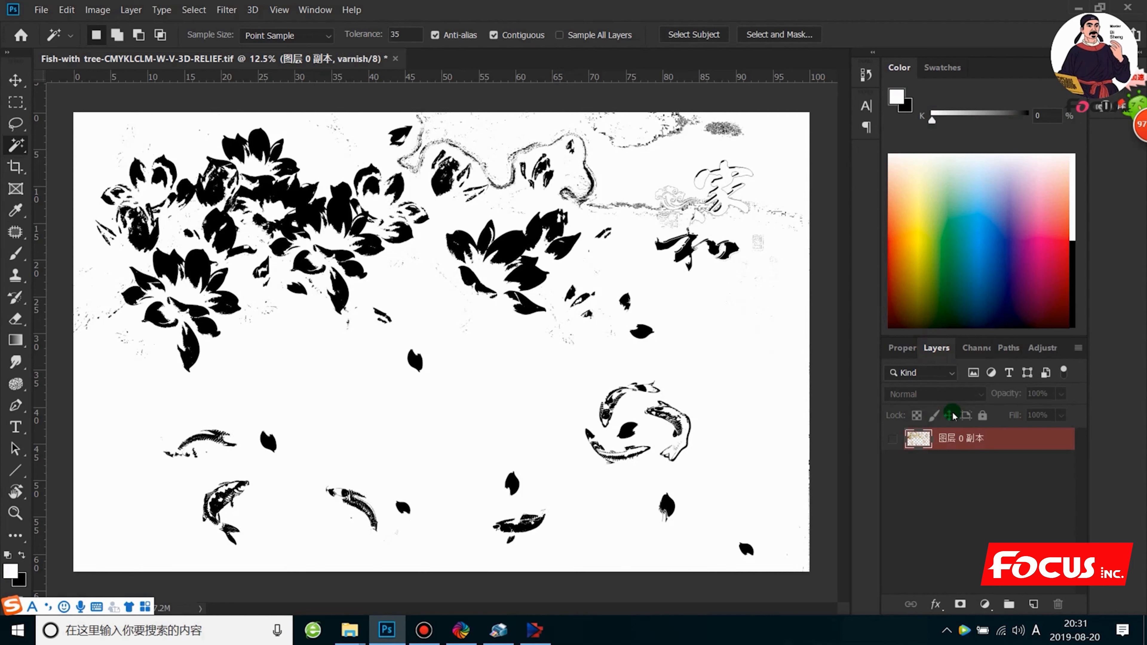
key("z")
left_click(981, 347)
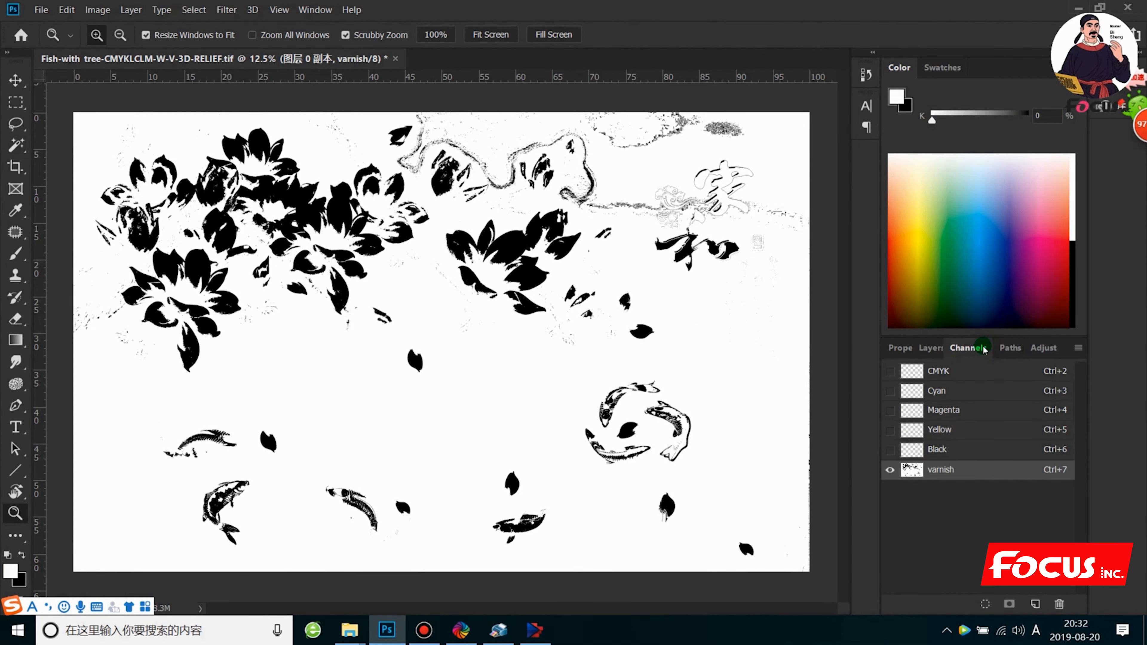
key("ctrl+z")
left_click(890, 372)
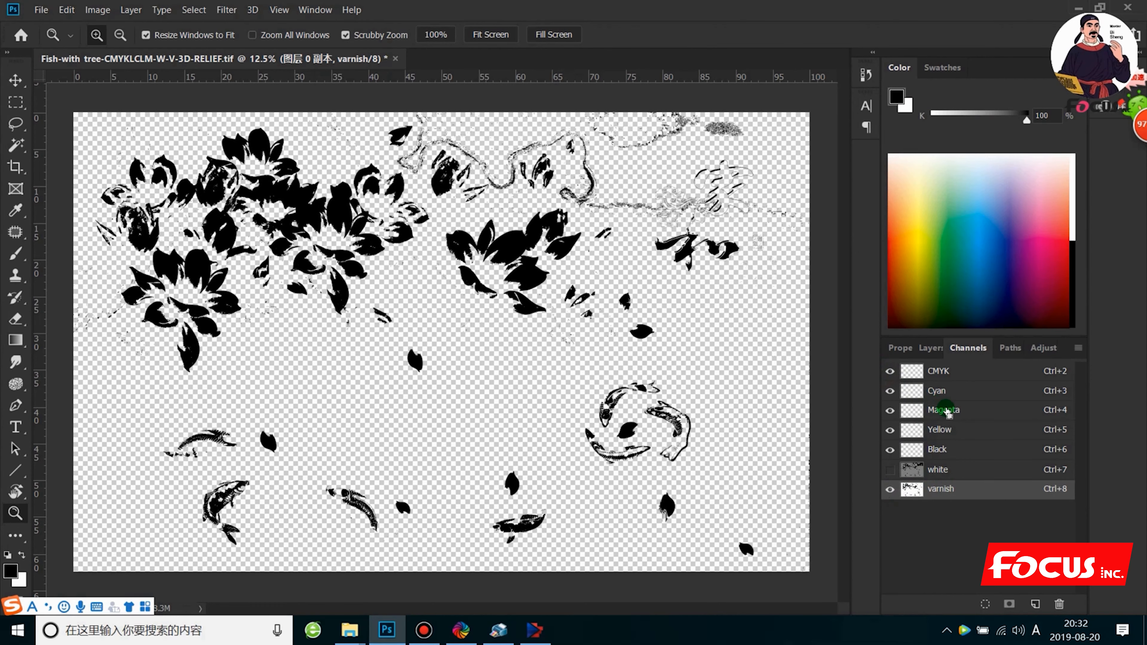
key("ctrl+z")
left_click(930, 348)
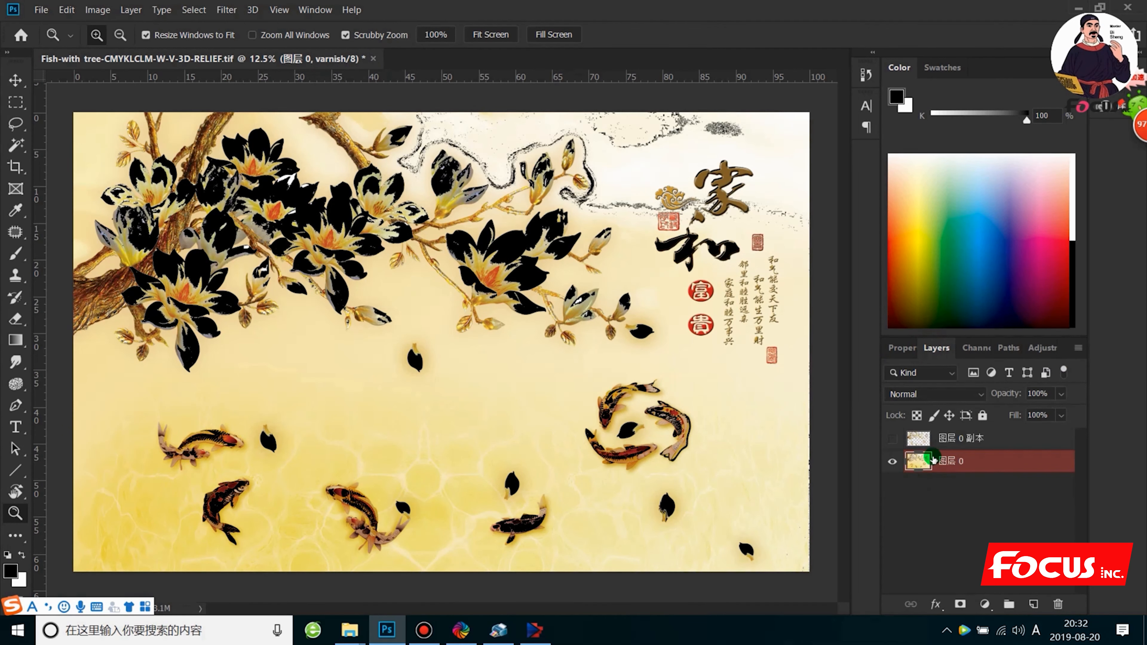
Step: Delete the varnish and white spot channels while keeping both artwork layers
left_click(971, 347)
right_click(947, 490)
left_click(962, 514)
right_click(950, 473)
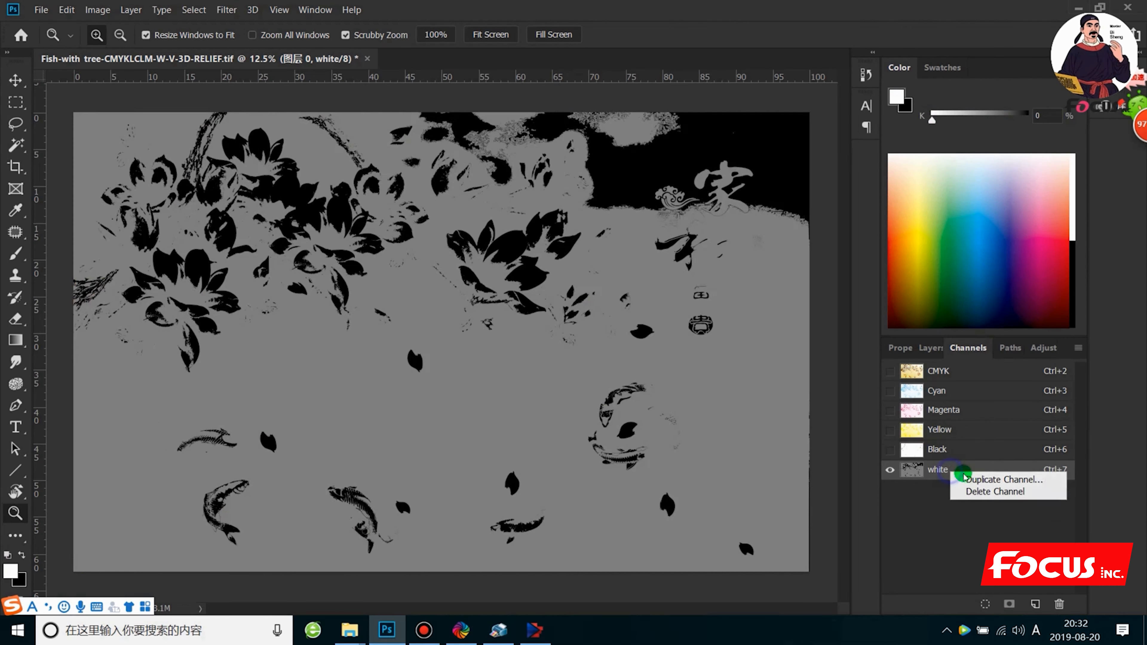
left_click(966, 495)
left_click(929, 347)
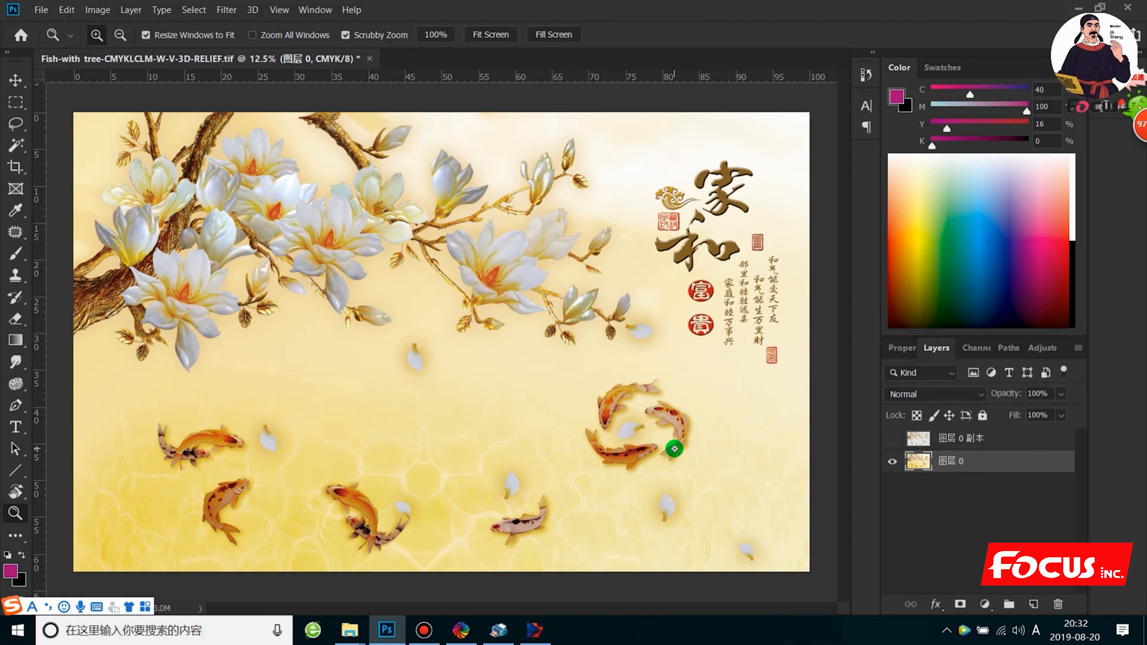
Step: Load the CMYK composite channel of the artwork as a selection and invert it
scroll(586, 413, "down", 1)
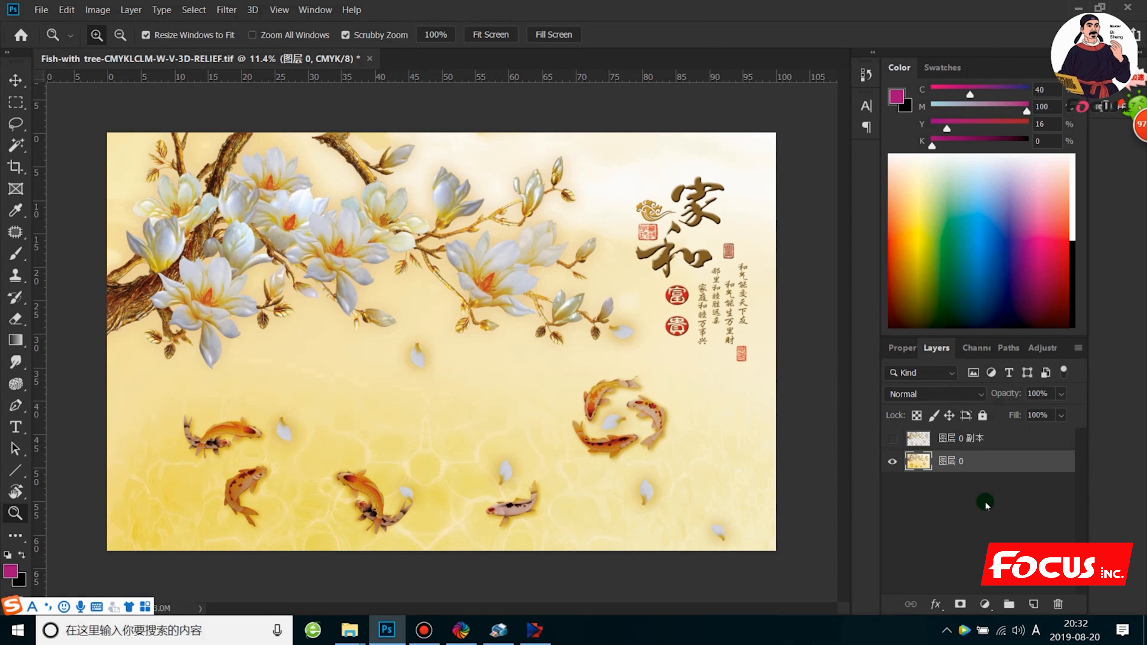
left_click(979, 352)
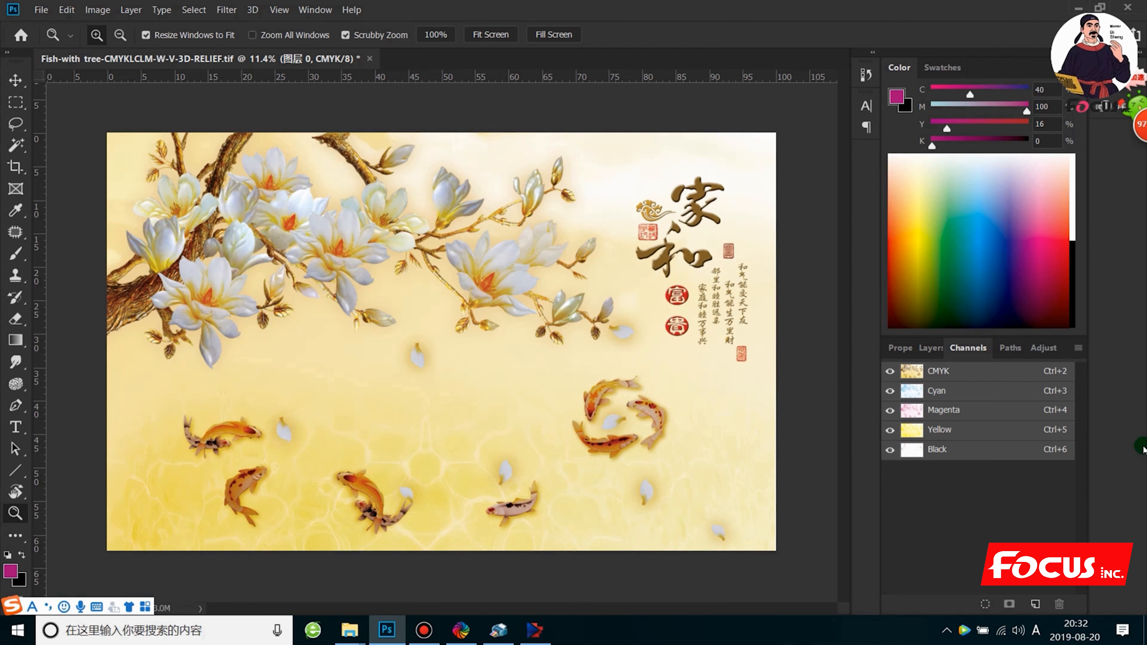
left_click(984, 608)
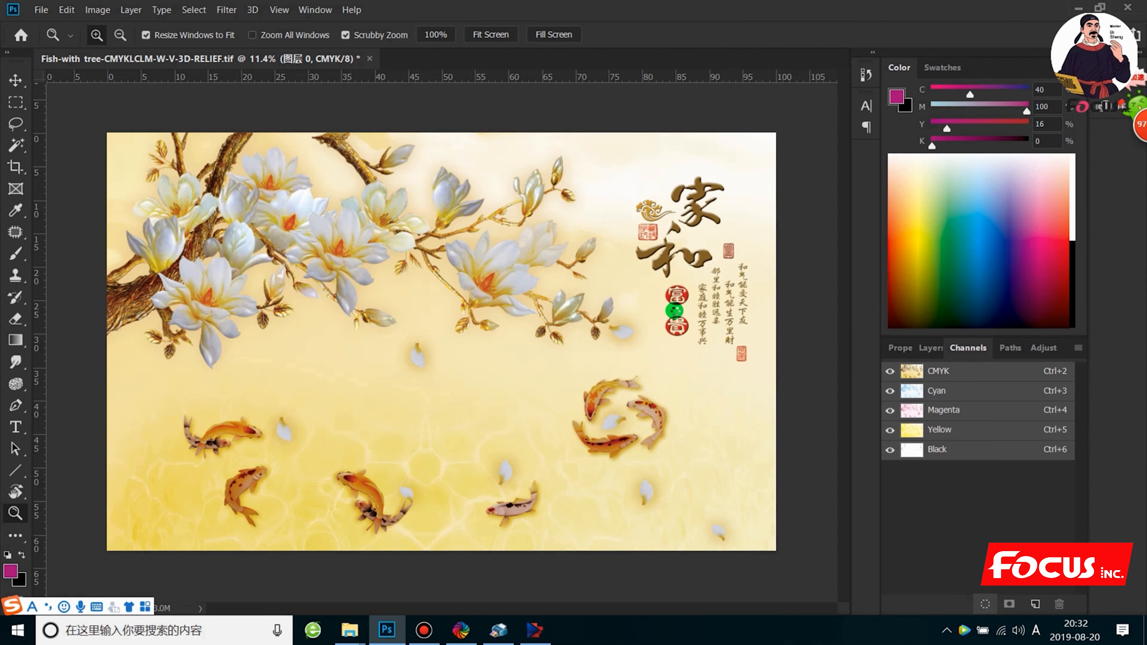
key("ctrl+alt+2")
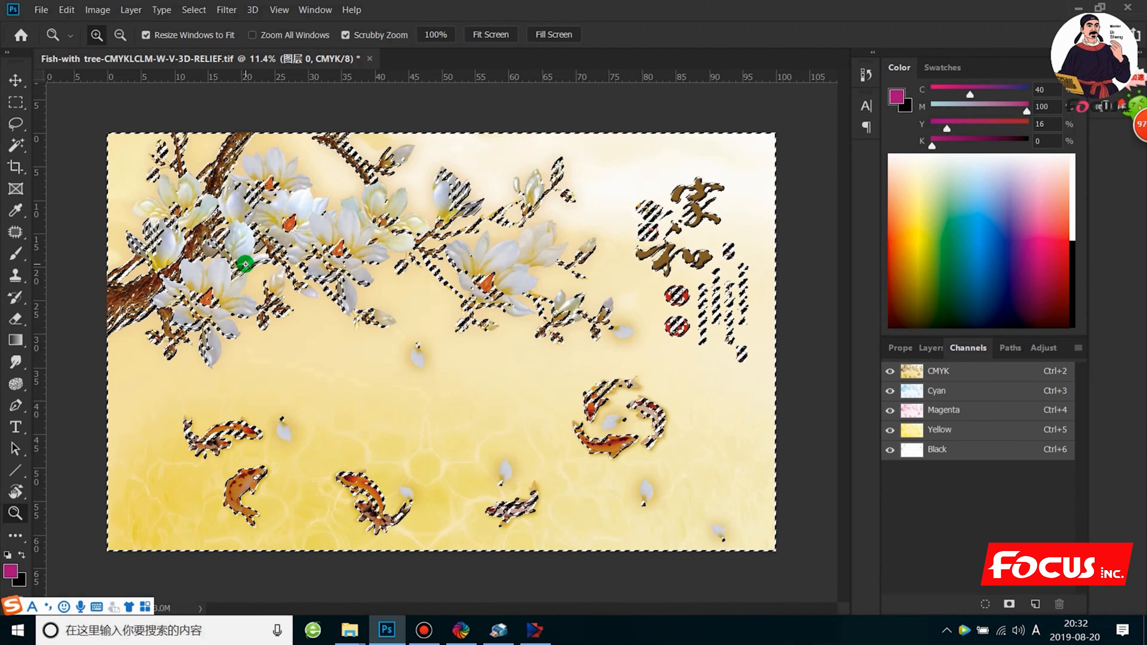
right_click(14, 103)
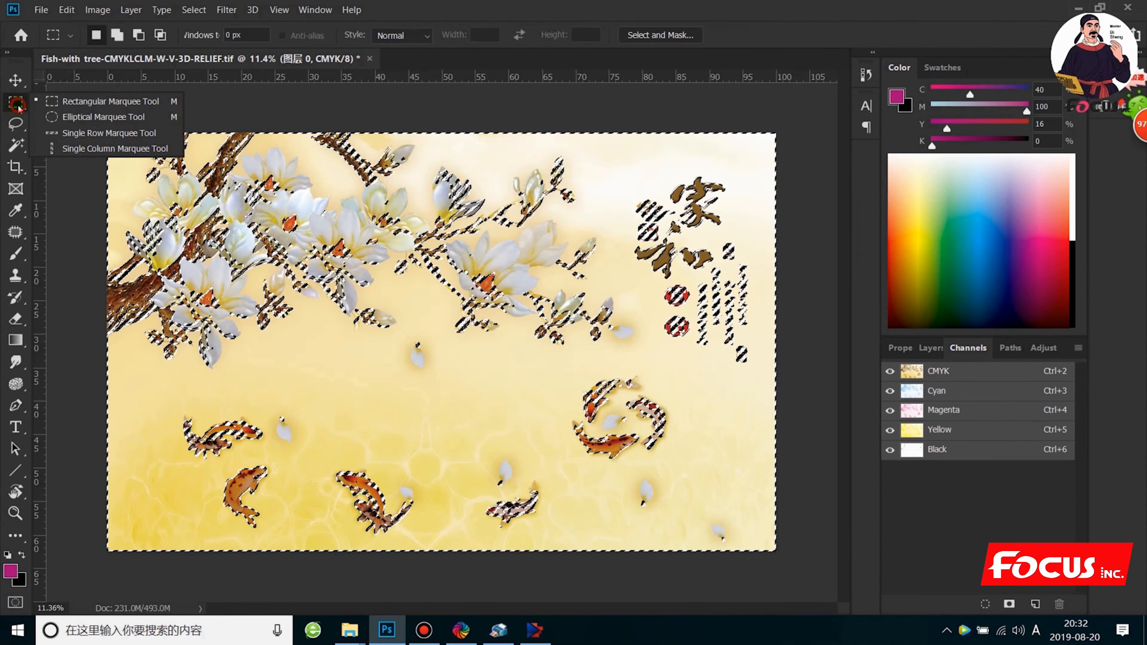
left_click(68, 106)
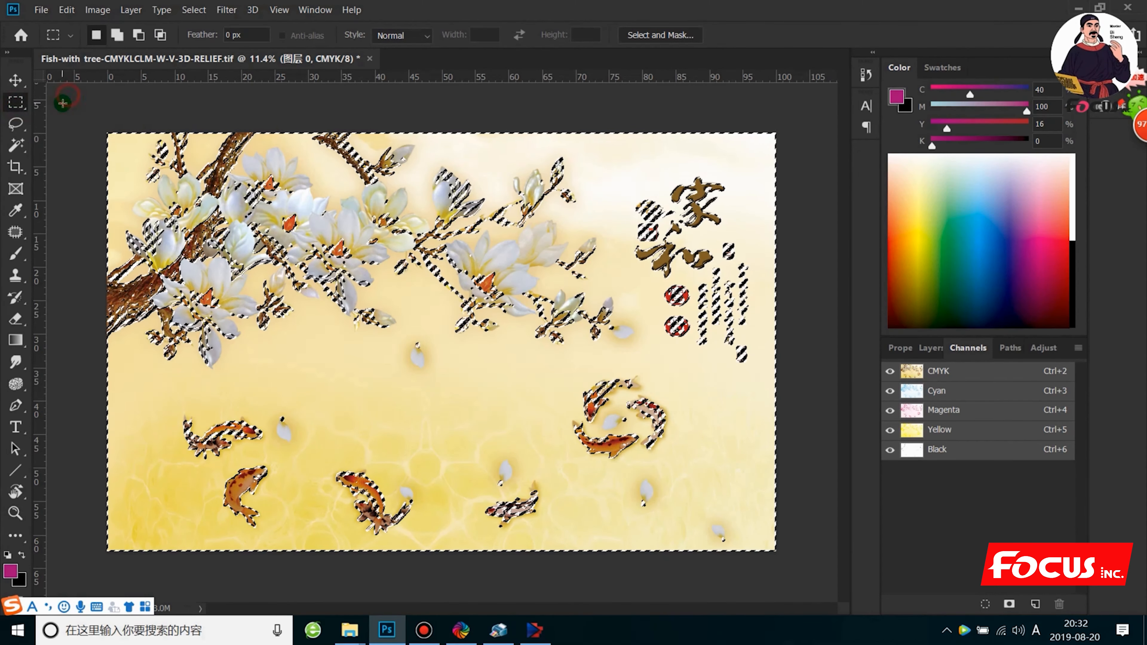
right_click(206, 280)
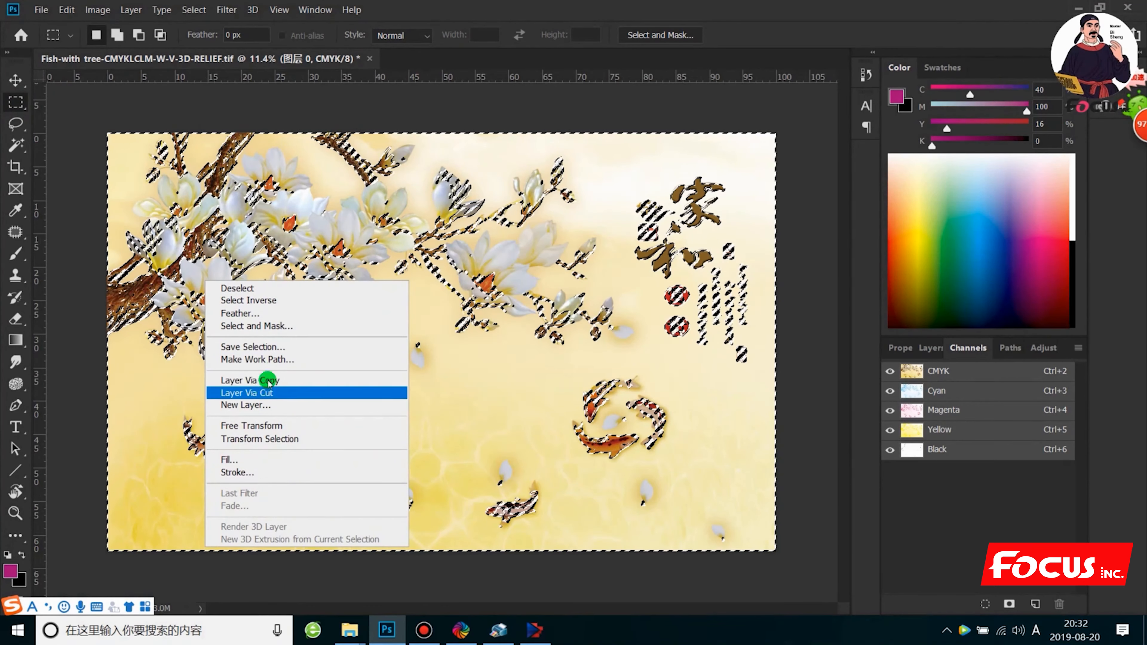
left_click(269, 303)
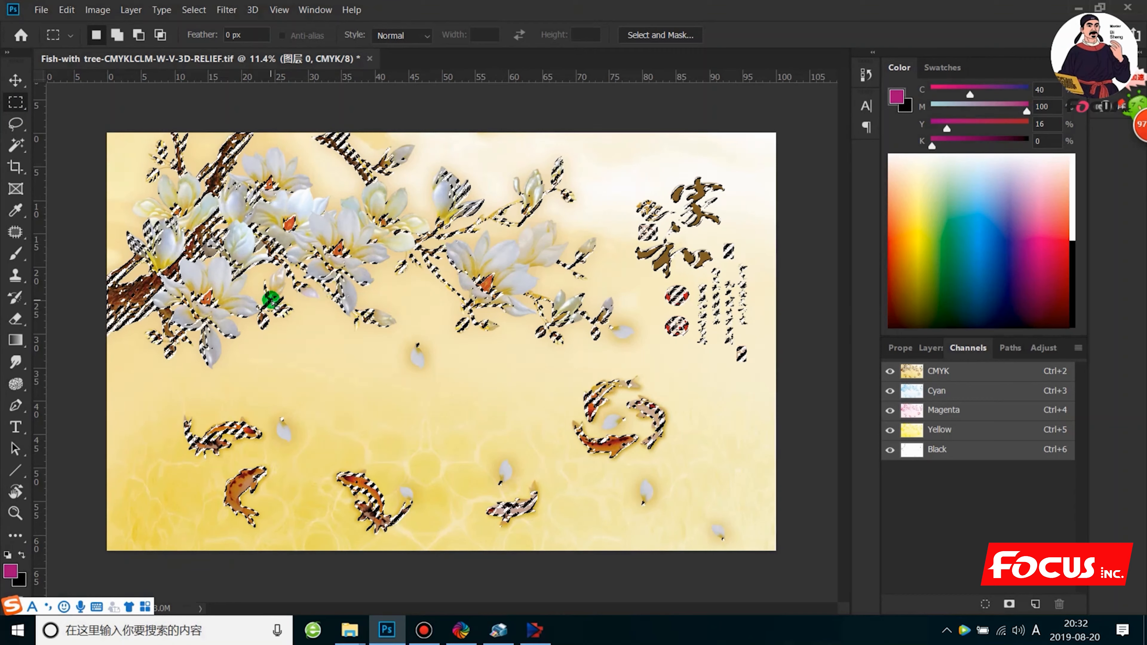
Step: Create a black spot channel named "White layer" with 100% solidity from the inverted selection
left_click(1075, 348)
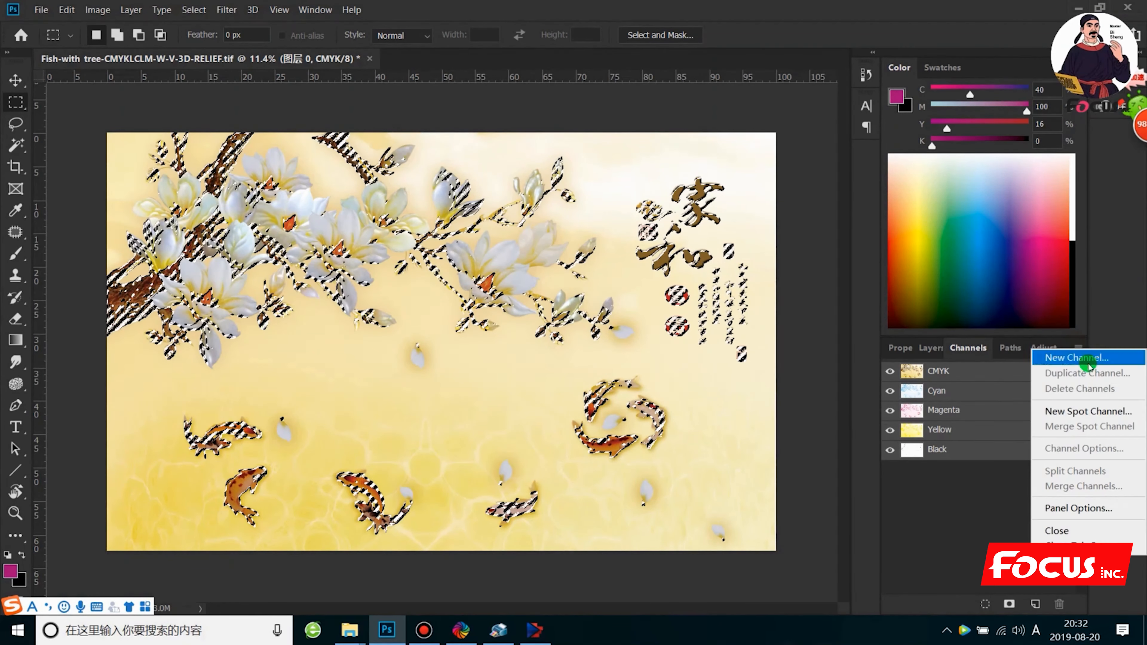
left_click(1073, 412)
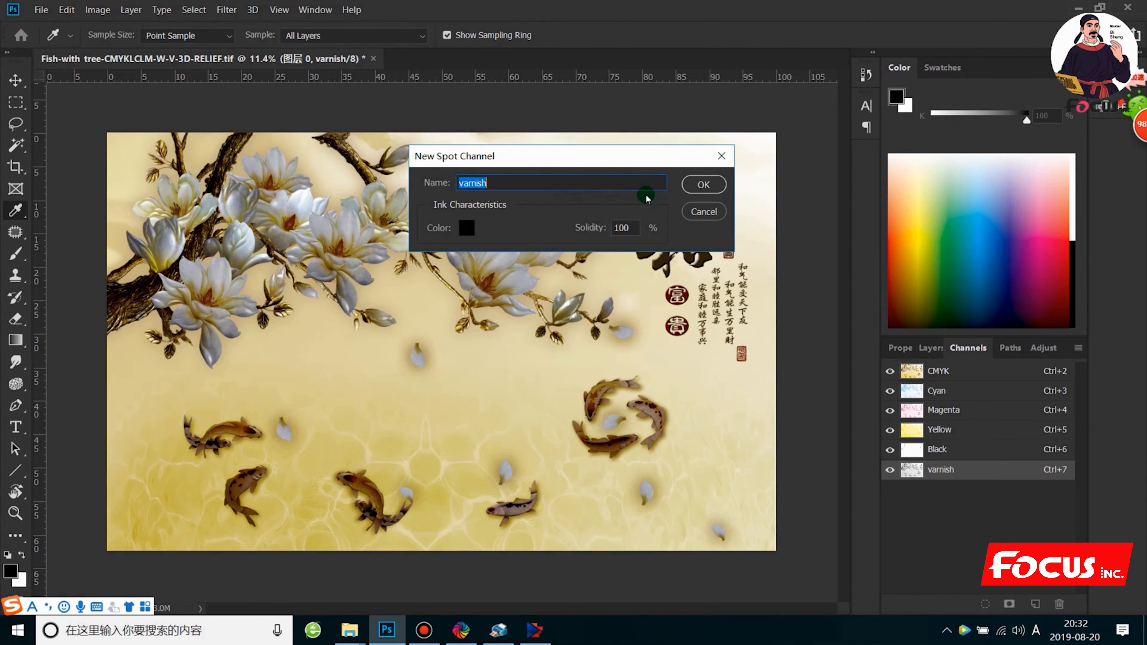
left_click(468, 227)
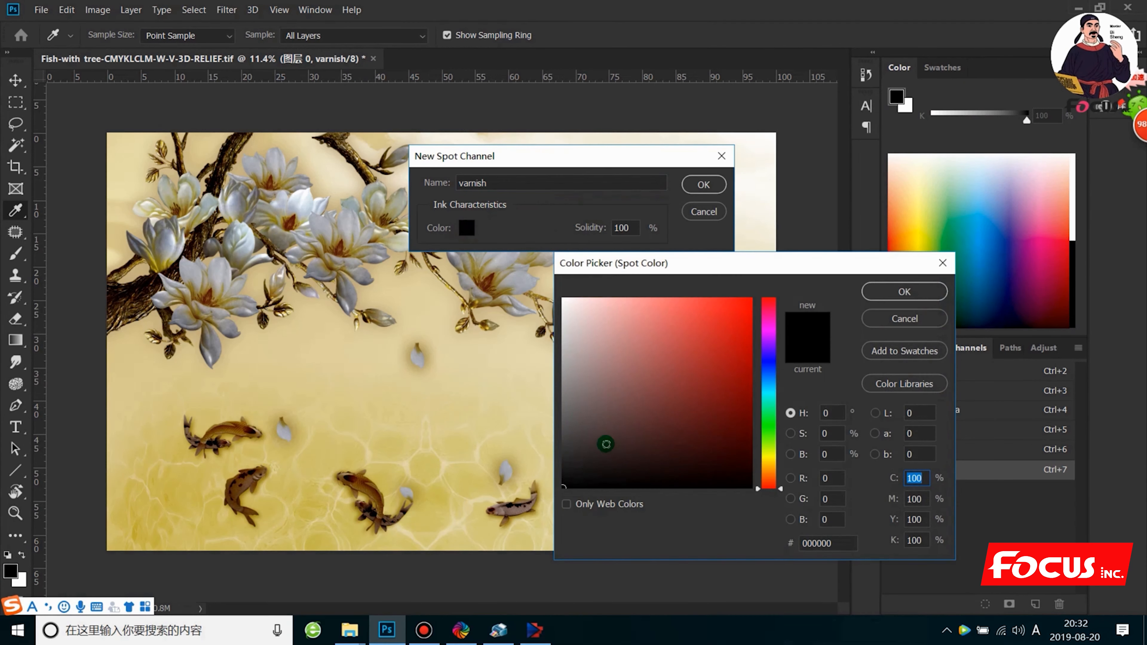
left_click(921, 293)
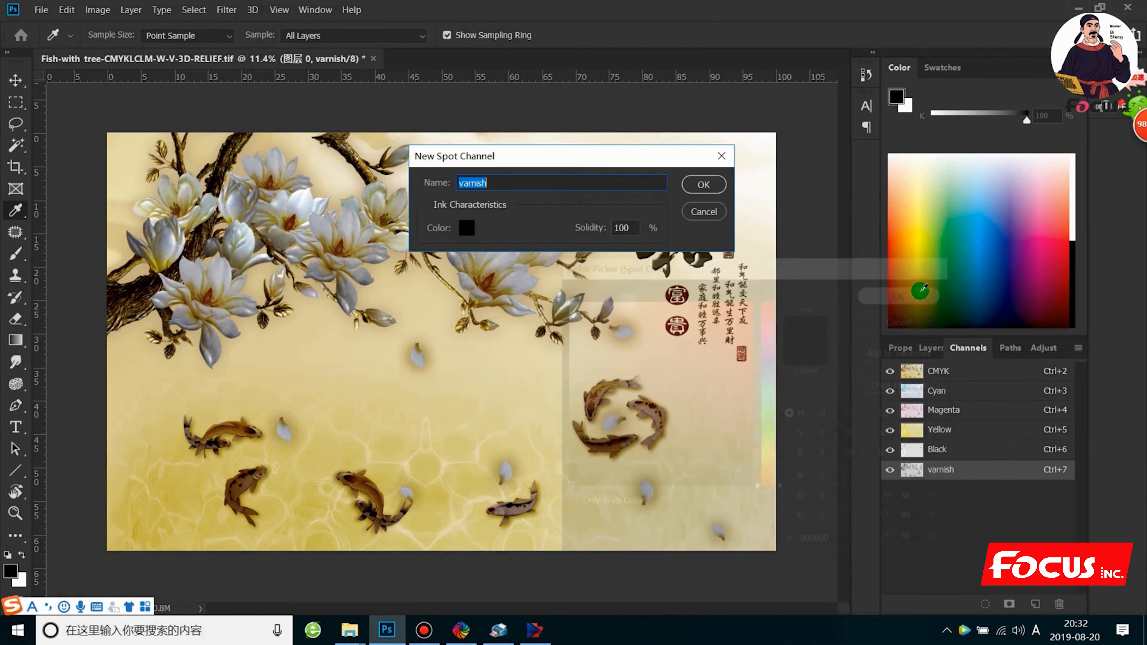
type("WHITE")
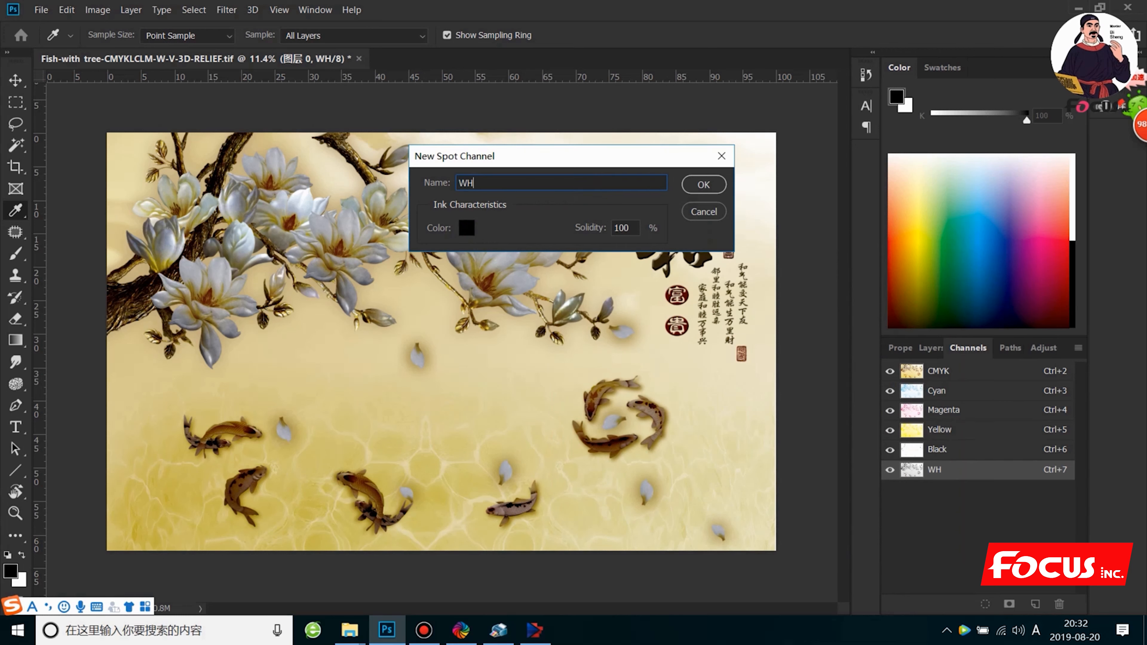
key("BackSpace")
key("BackSpace")
key("BackSpace")
type("hite layer")
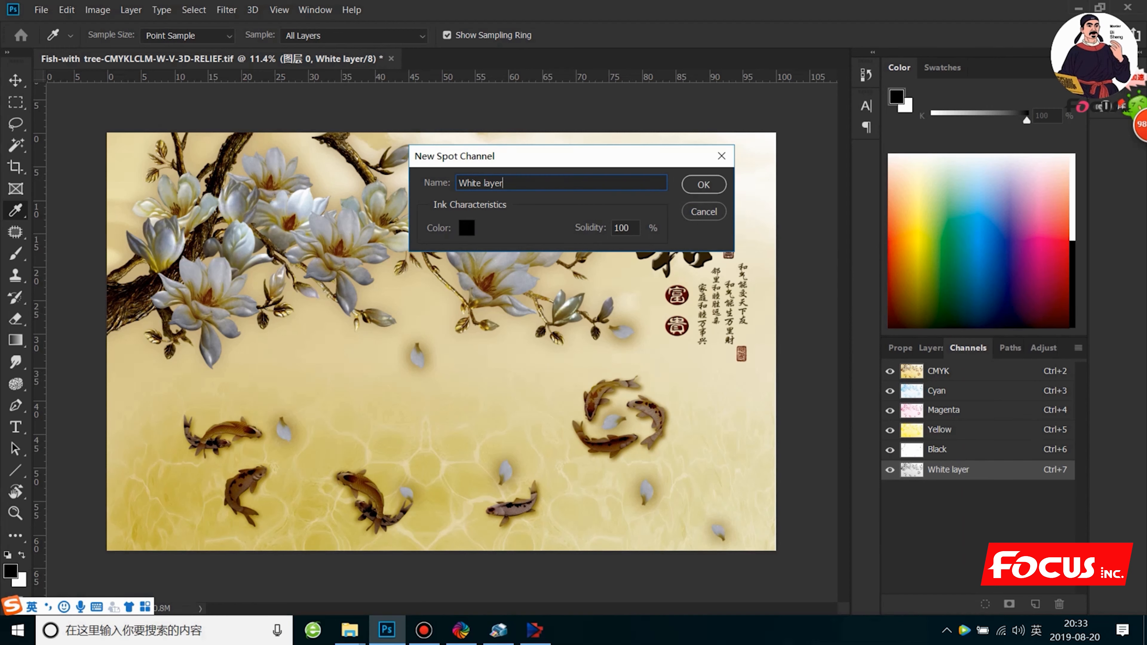
left_click(701, 183)
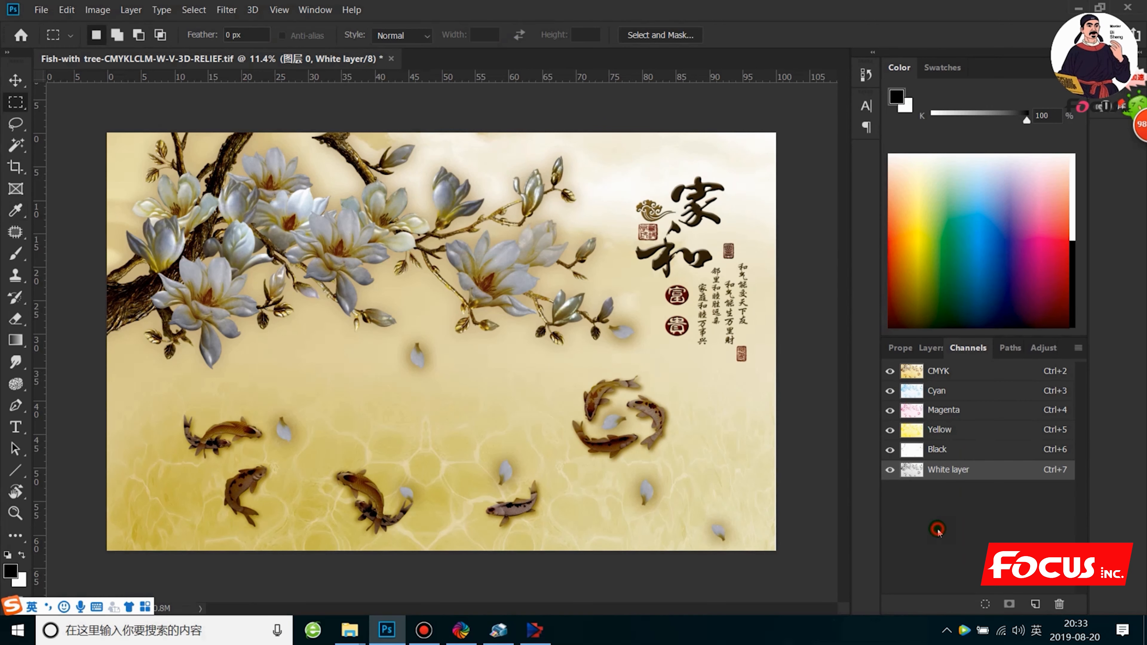
Step: Show the White layer channel alone and examine its grey tones around the tree trunk and flowers
left_click(898, 371)
scroll(393, 393, "up", 3)
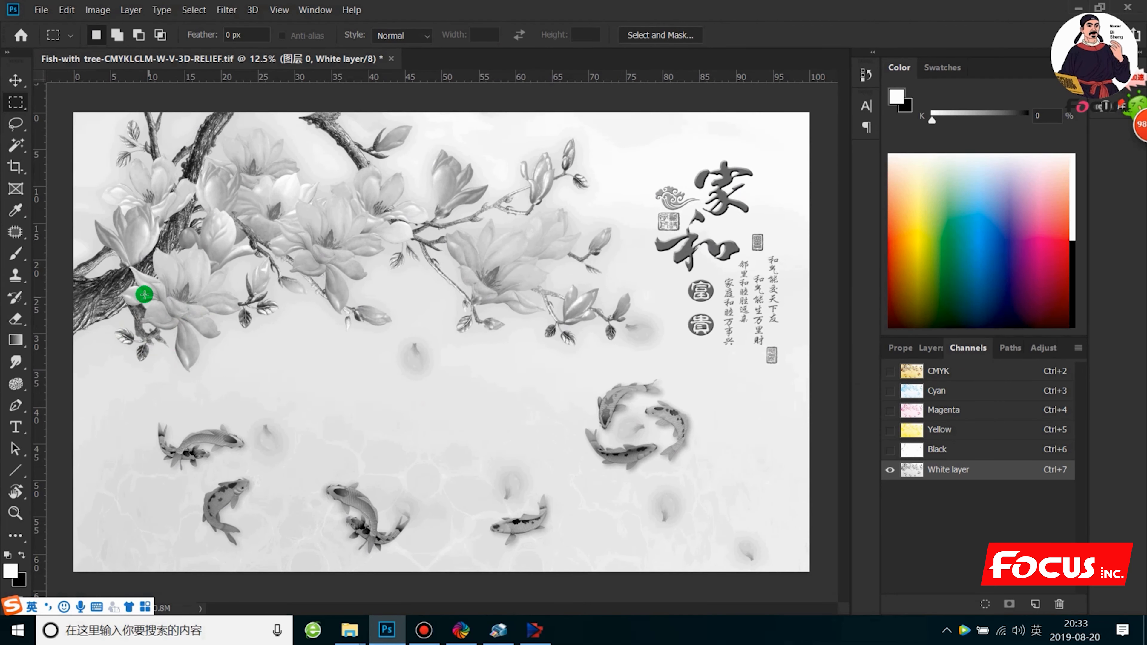
scroll(104, 287, "up", 2)
scroll(105, 288, "up", 1)
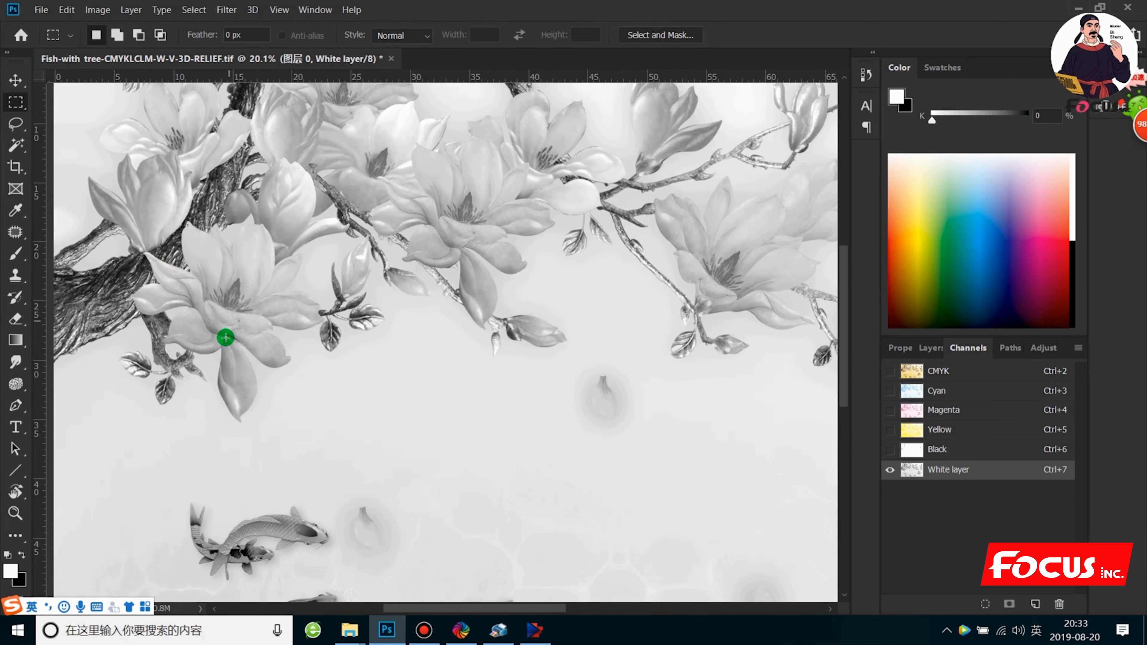
scroll(262, 343, "up", 1)
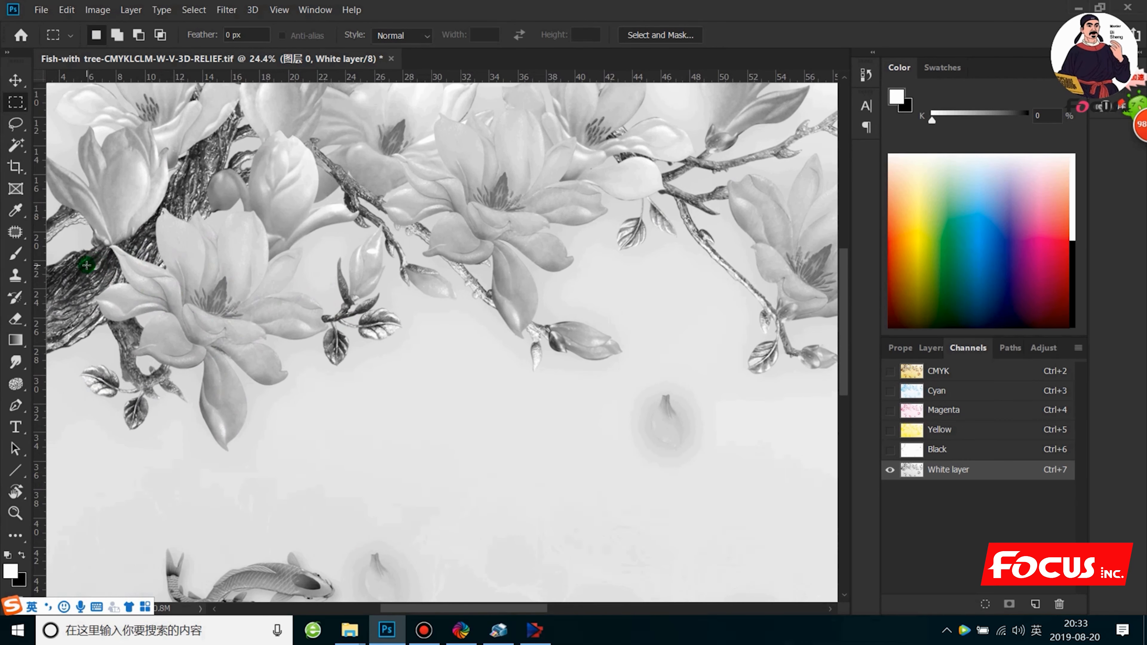
scroll(81, 269, "down", 2)
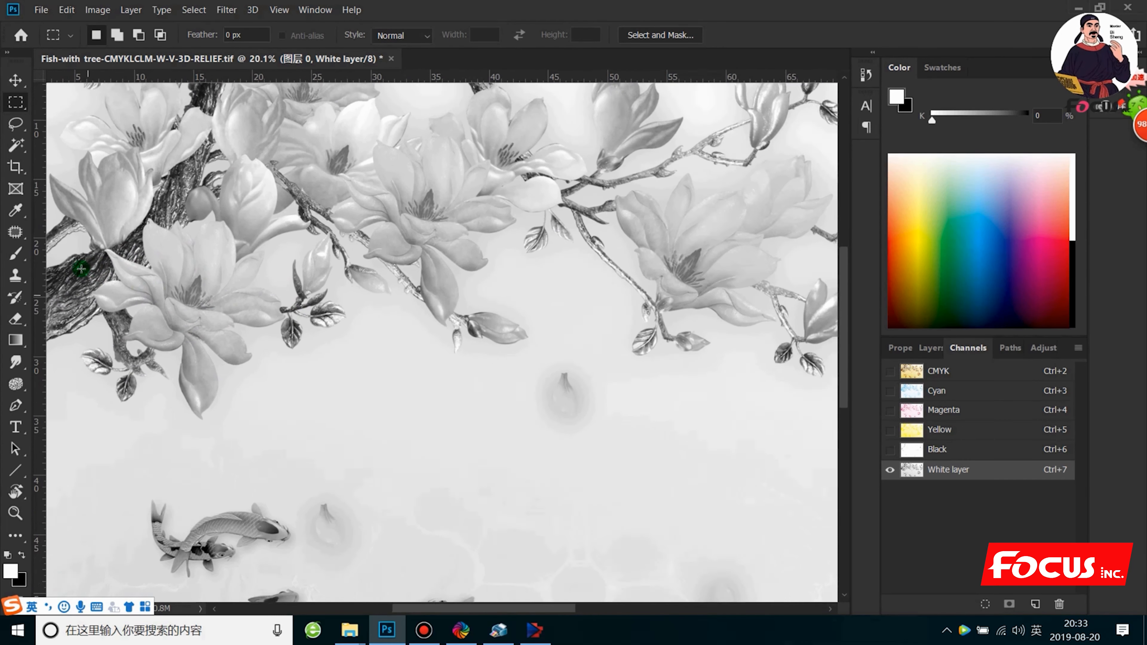
scroll(402, 272, "up", 1)
scroll(402, 272, "down", 3)
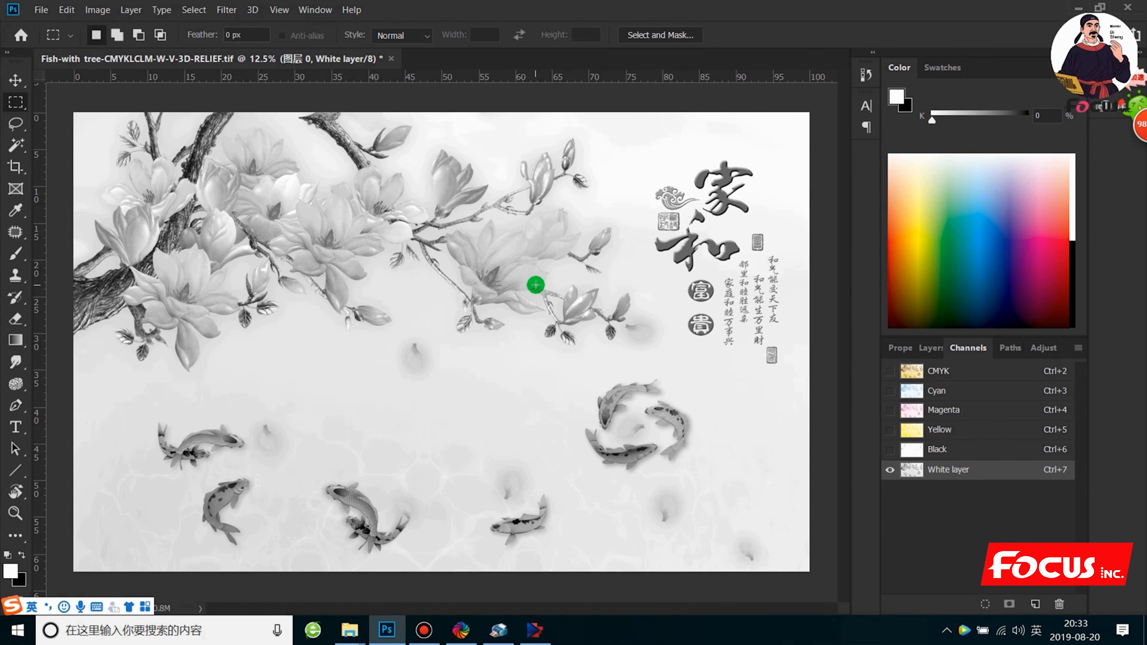
scroll(542, 346, "down", 1)
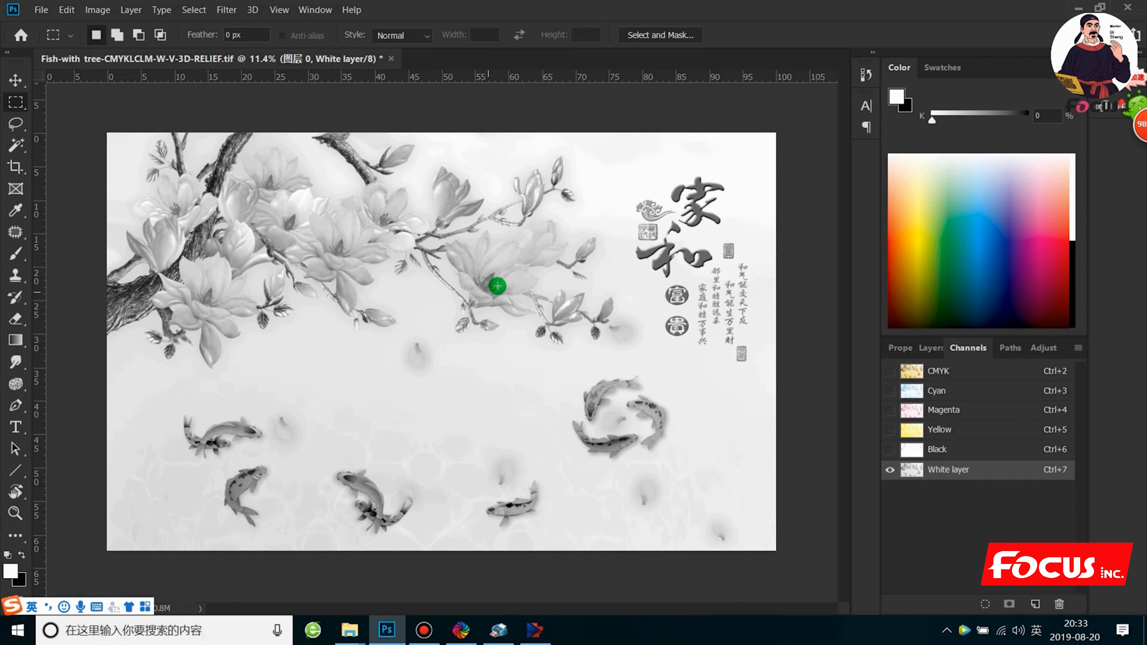
Step: Darken the White layer channel with a Curves adjustment, using a point at input 34 and output 69
left_click(97, 9)
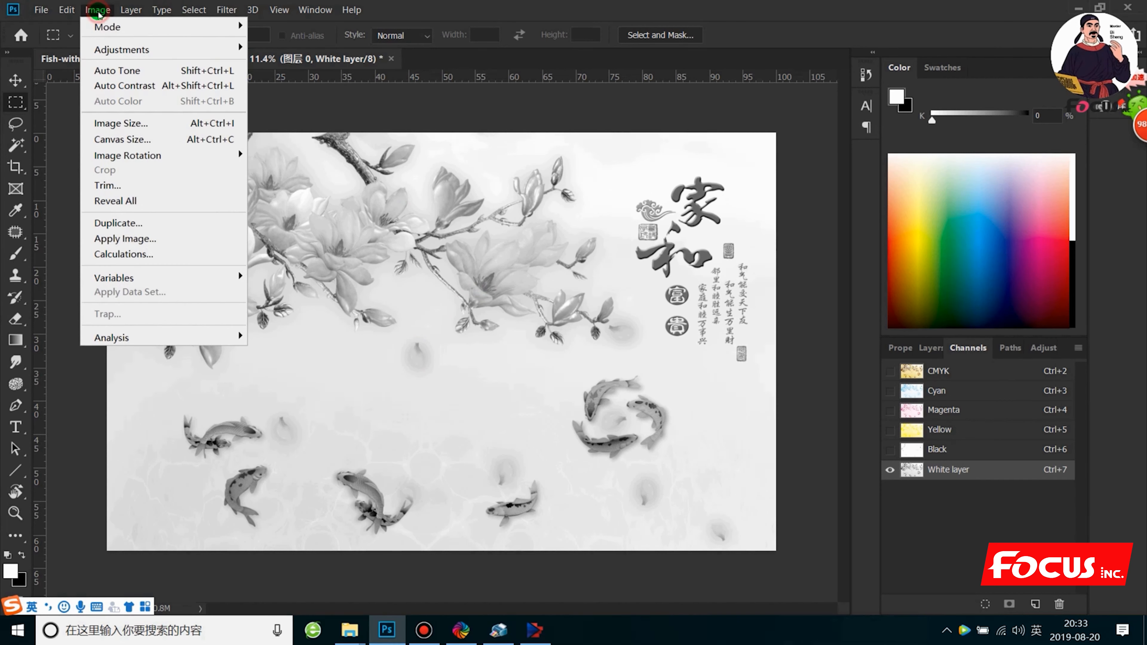
mouse_move(116, 47)
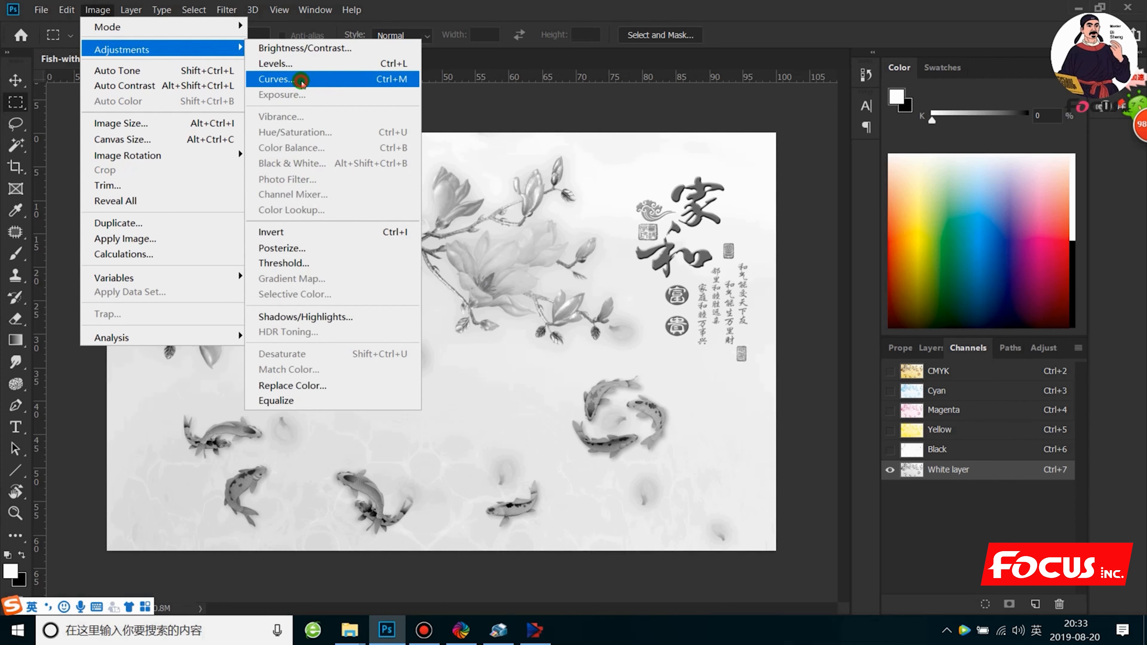
left_click(302, 80)
left_click_drag(741, 174, 900, 84)
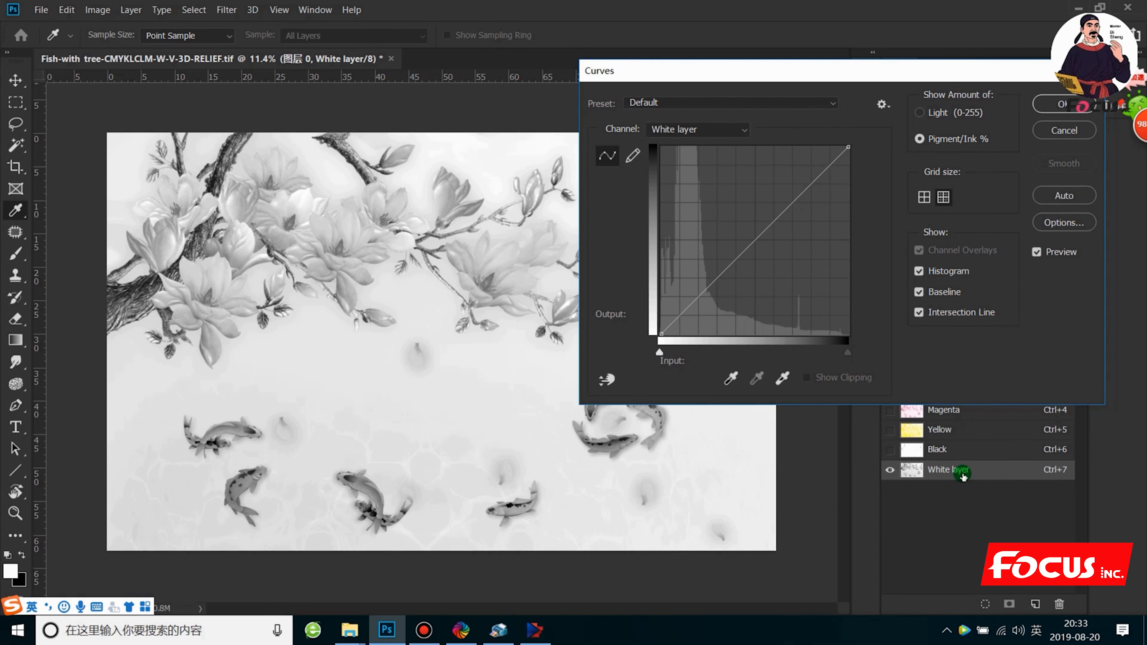
left_click_drag(767, 239, 727, 207)
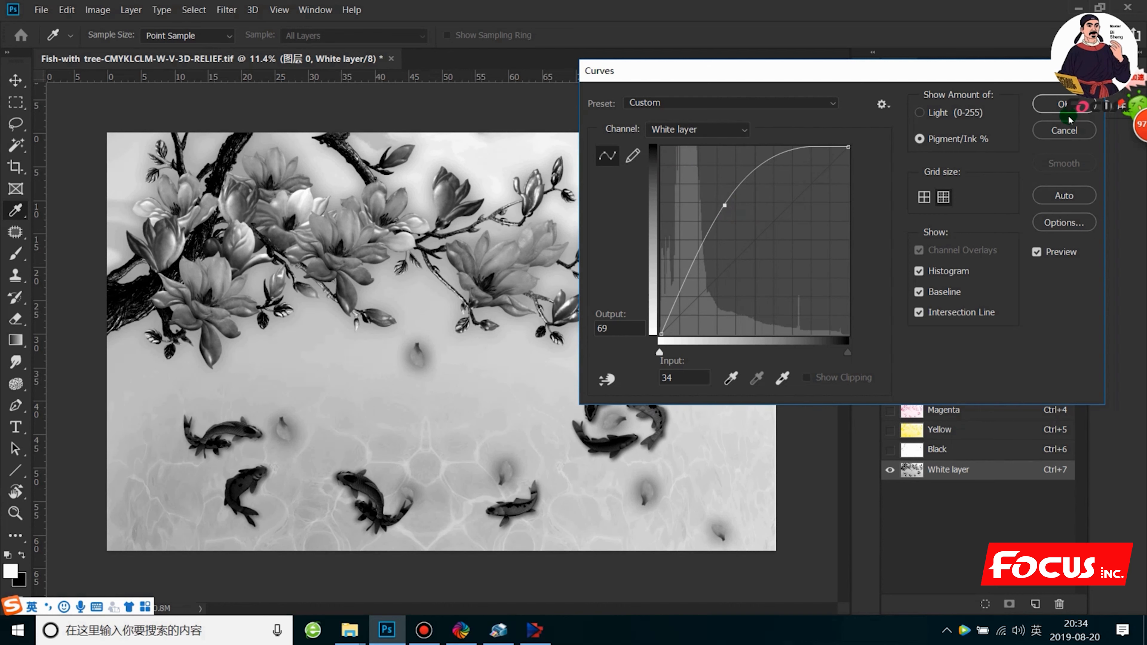
left_click(1064, 105)
left_click(16, 102)
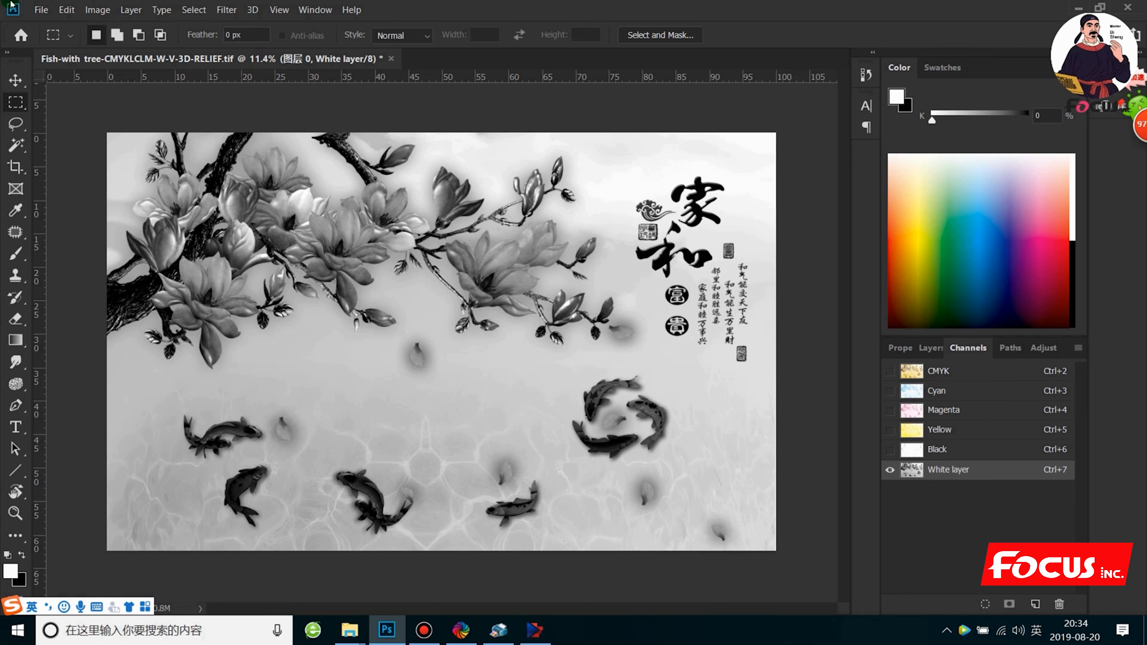
Step: Try a Threshold adjustment at level 98 on the White layer channel
left_click(131, 9)
mouse_move(98, 9)
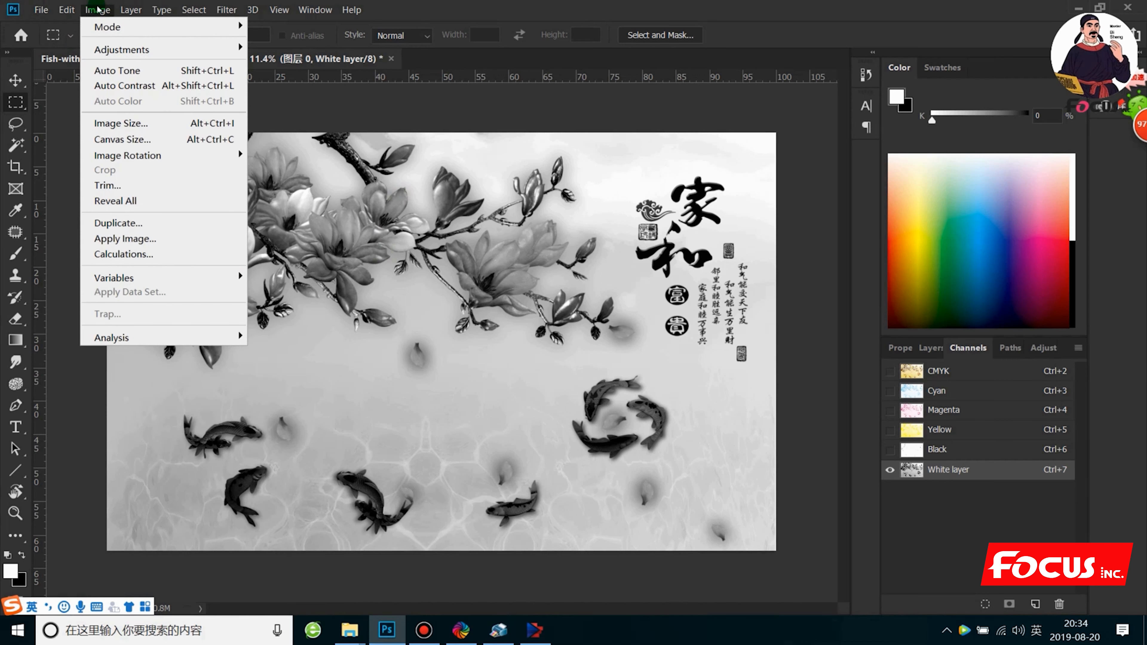
left_click(116, 46)
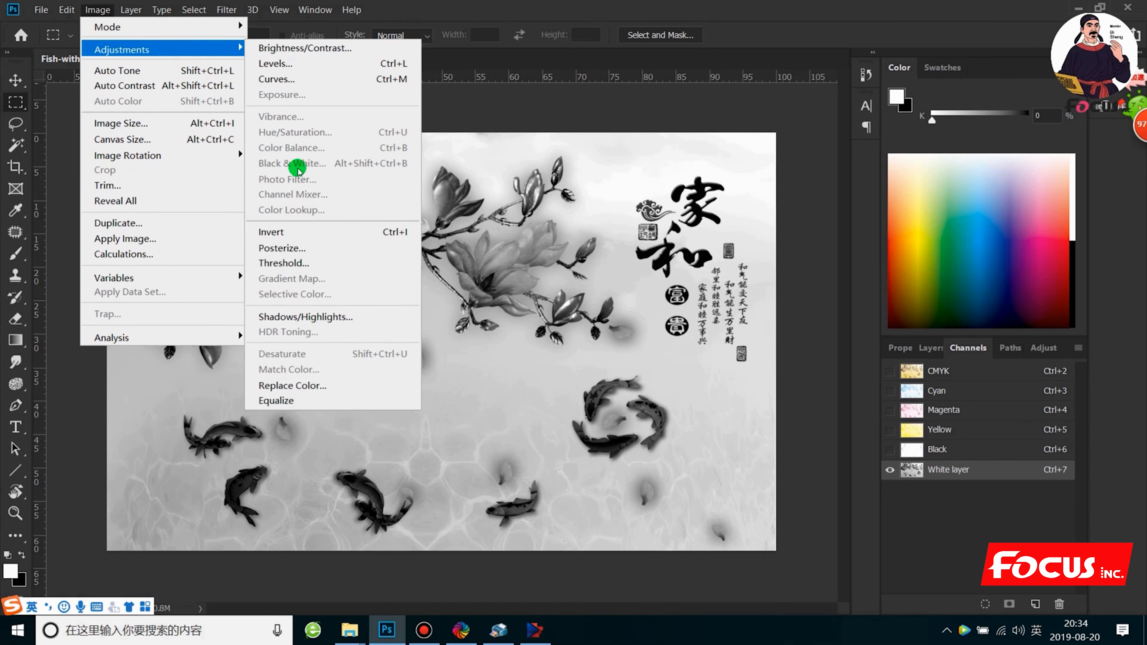
left_click(310, 263)
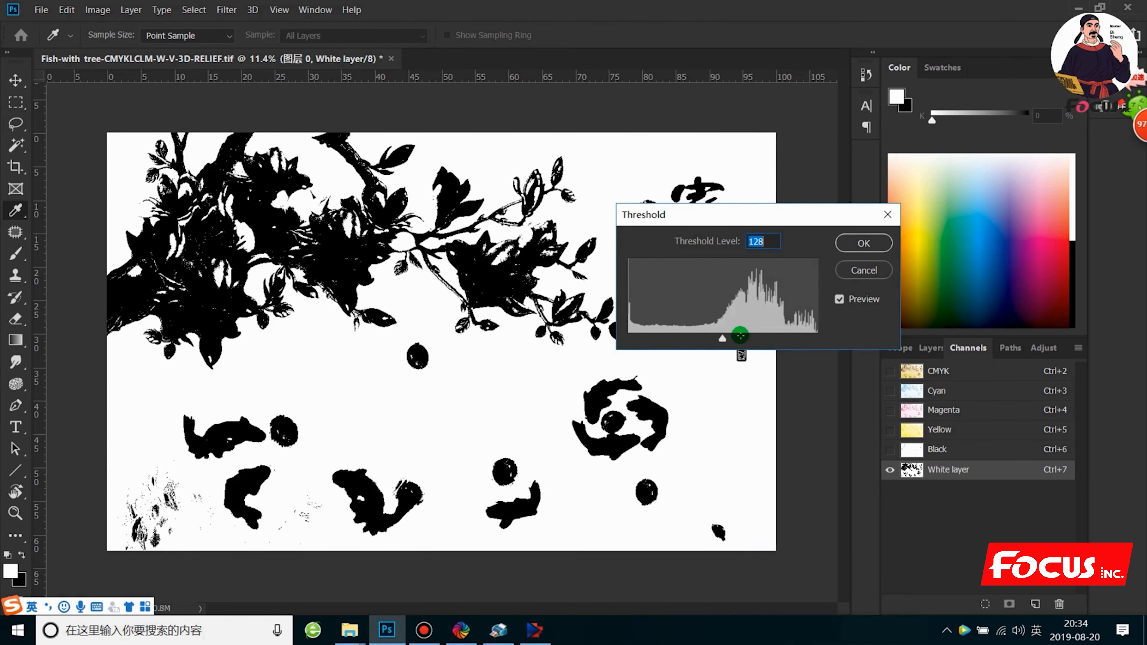
left_click_drag(723, 347, 701, 325)
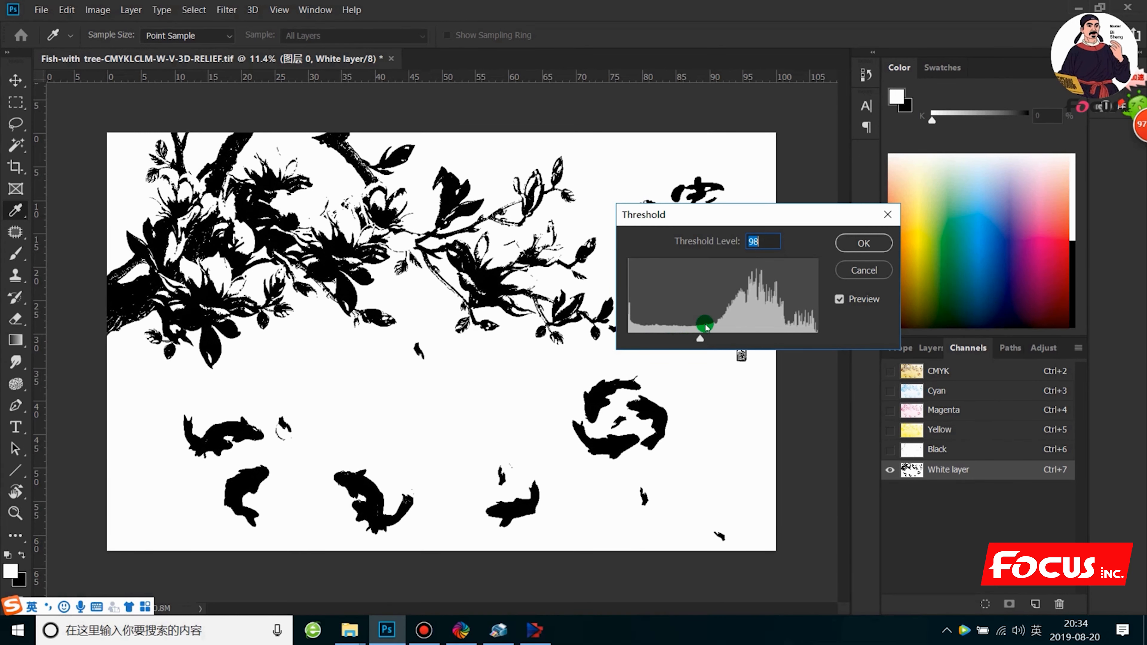
left_click(850, 271)
key("m")
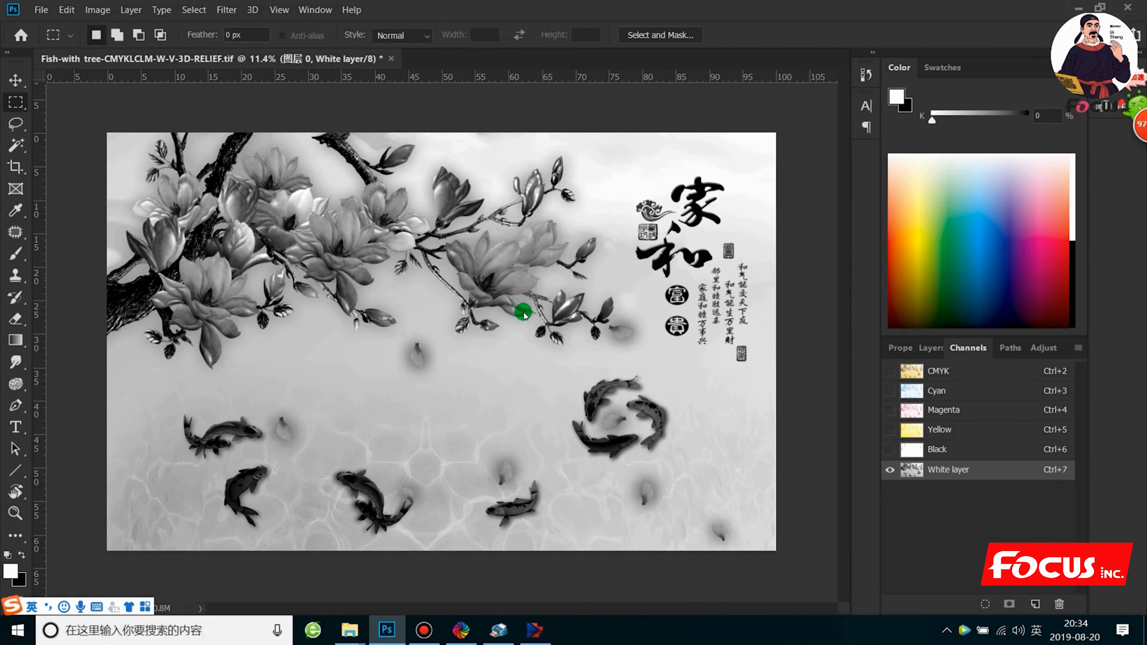
scroll(565, 323, "up", 2)
scroll(623, 345, "down", 3)
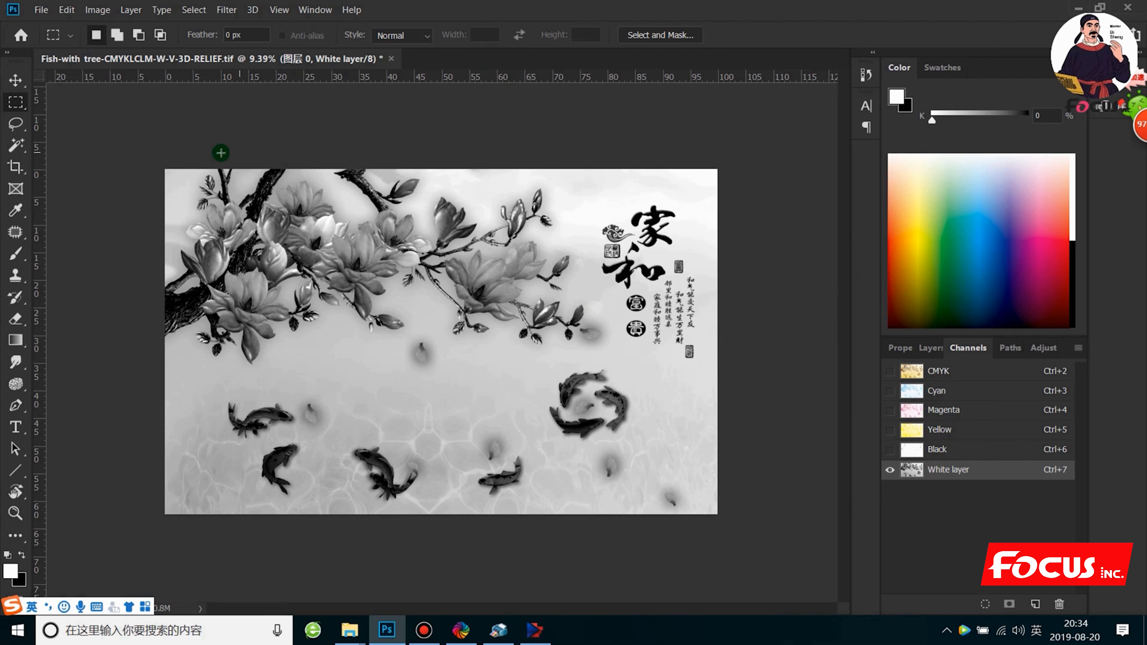
key("ctrl+a")
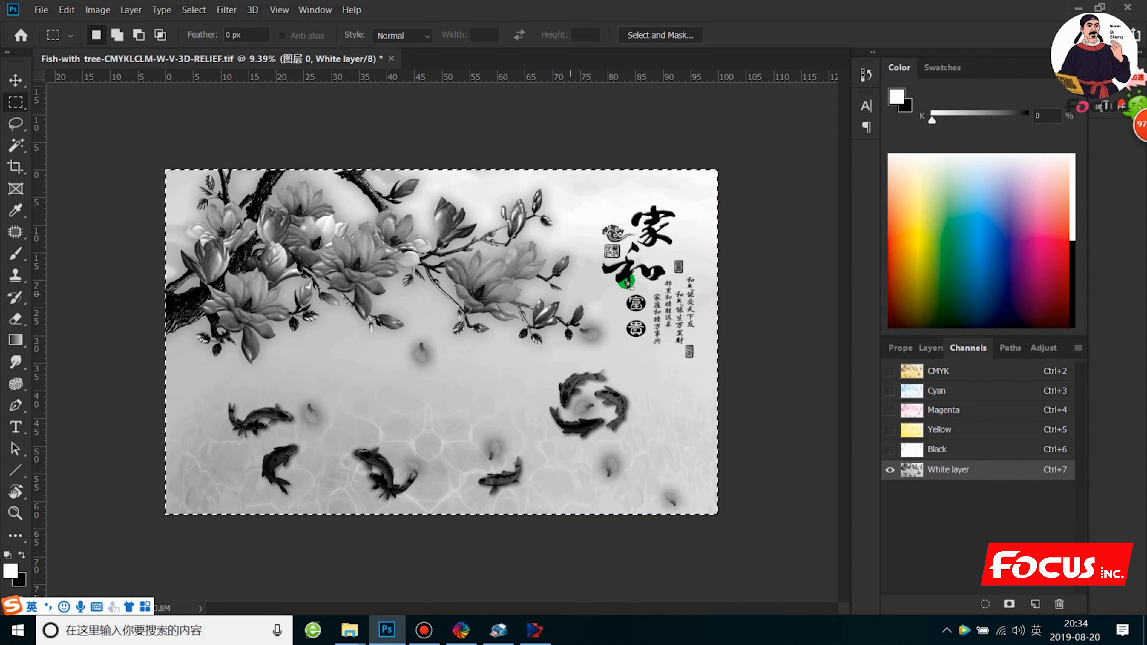
left_click(770, 257)
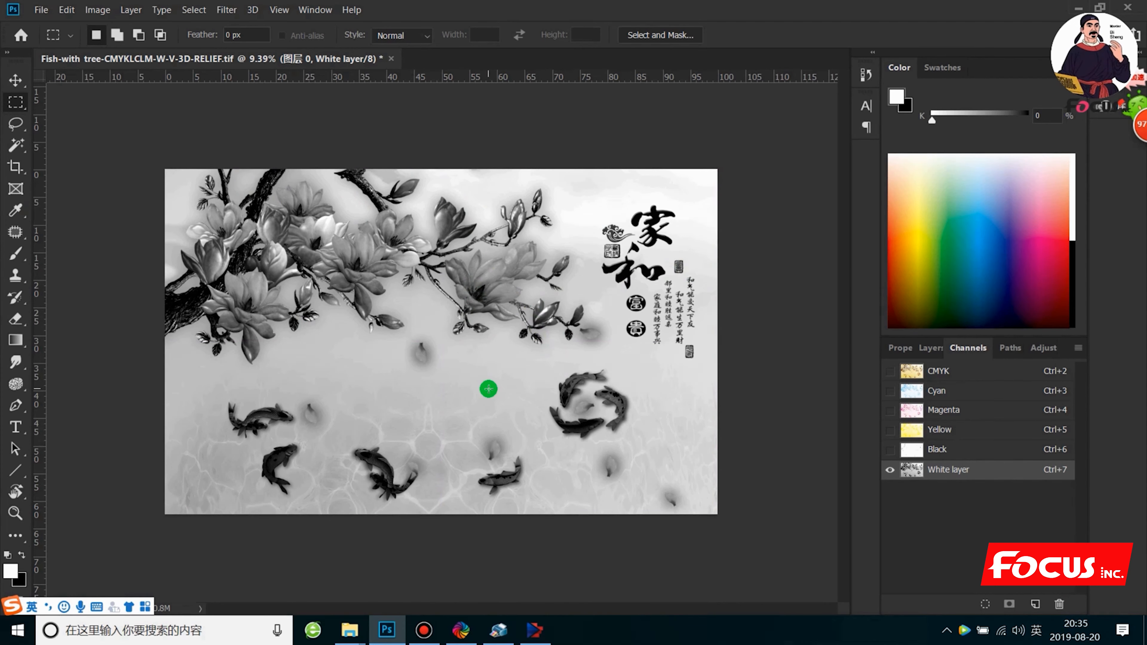
scroll(483, 392, "up", 1)
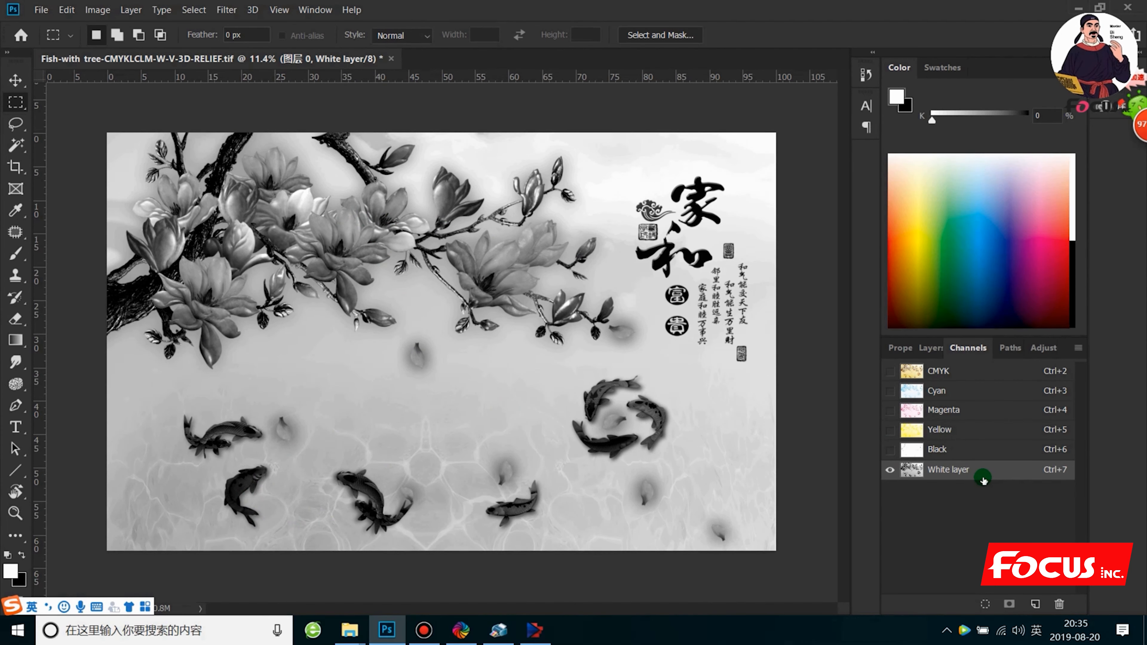
Step: Select the whole canvas and create a black spot channel from it named "varnish layer" with 100% solidity
scroll(445, 341, "down", 1)
left_click_drag(106, 127, 799, 562)
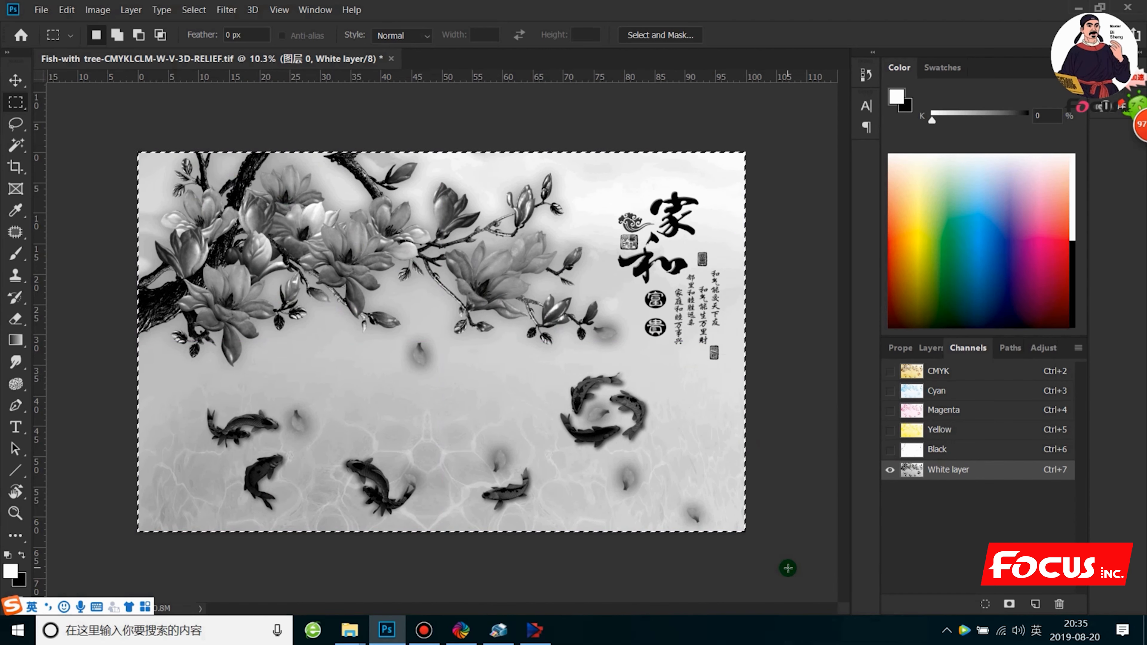
left_click(1078, 348)
left_click(1078, 417)
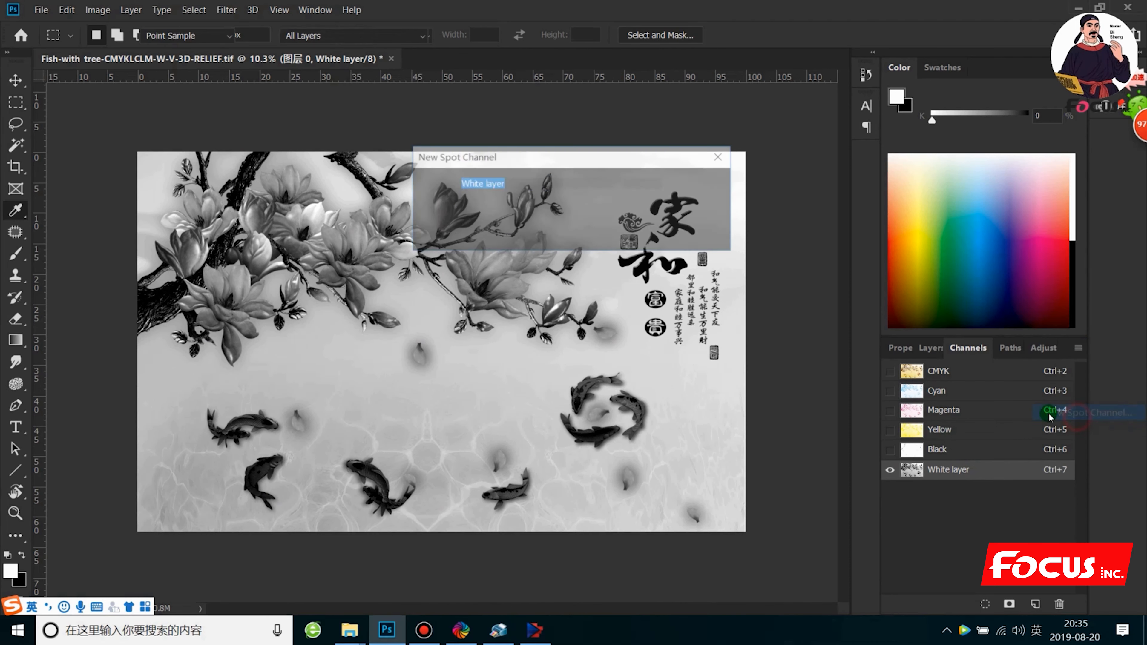
type("v")
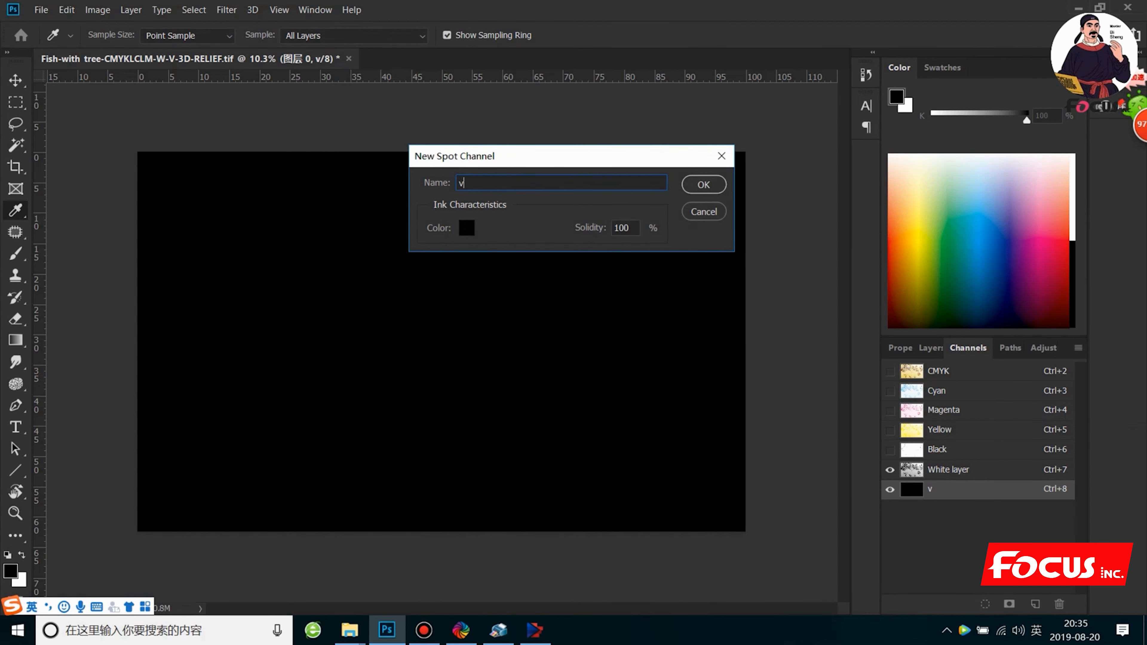
type("arnish layer")
key("Return")
key("m")
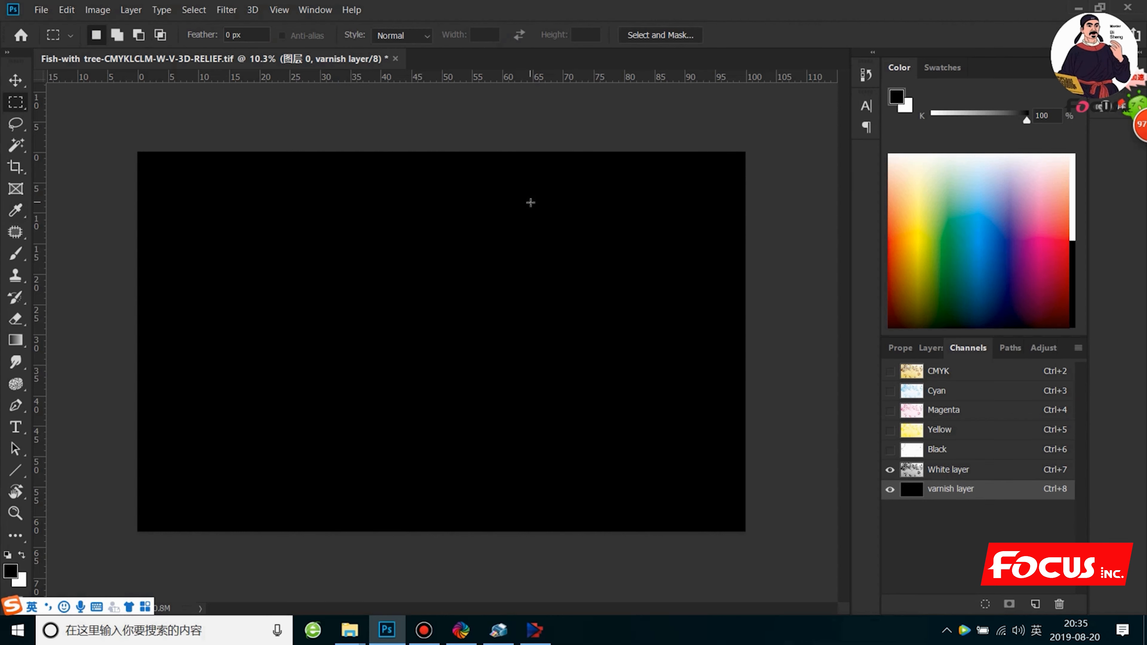
Step: Check the varnish layer by toggling its visibility, select the White layer channel, and show the CMYK channels together with both spot channels
left_click(890, 492)
left_click(890, 492)
left_click(890, 492)
left_click(890, 492)
left_click(936, 472)
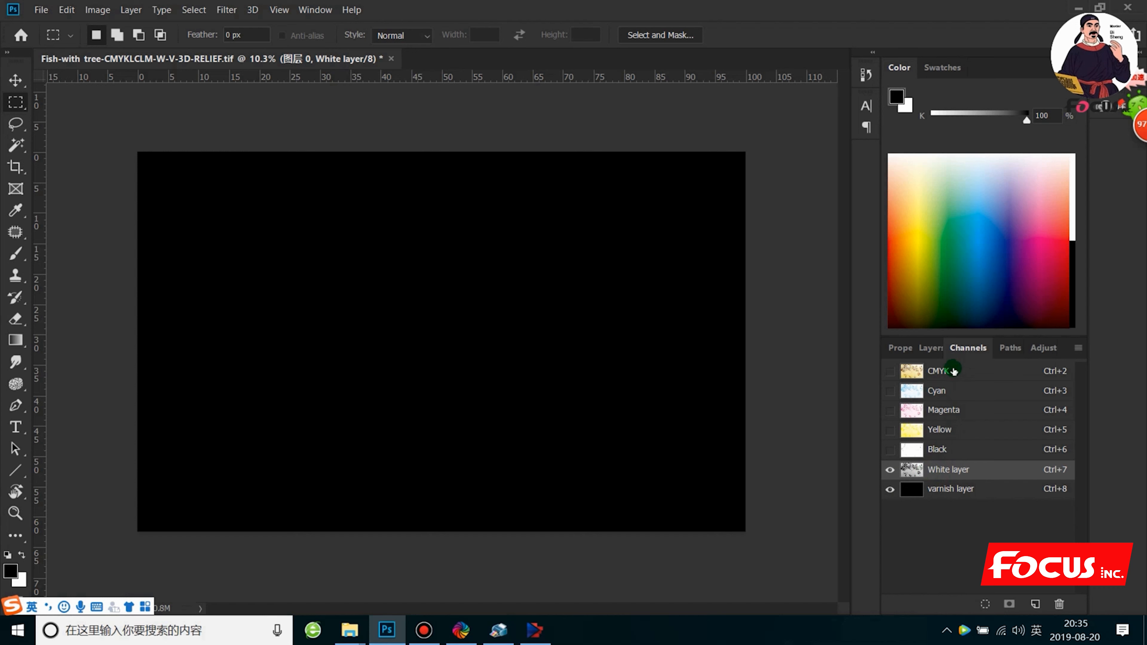
left_click(888, 371)
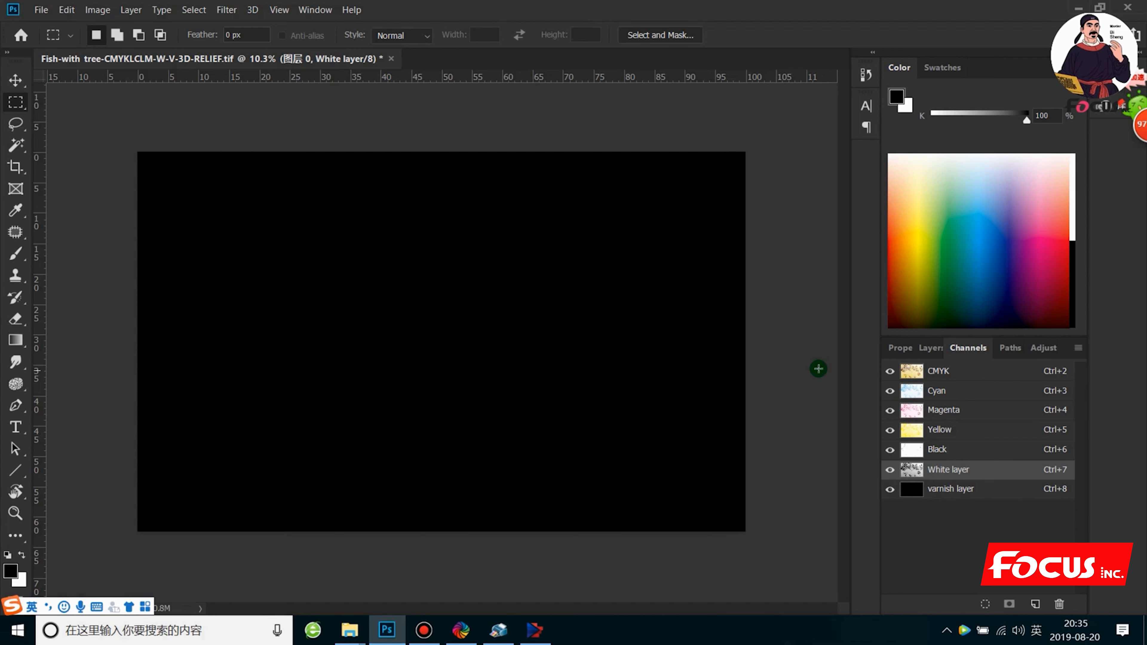
Step: Start saving the artwork under a new name as TIFF, selecting the "V-3D-RELIEF" ending of the file name
key("ctrl+shift+s")
left_click_drag(302, 356, 224, 355)
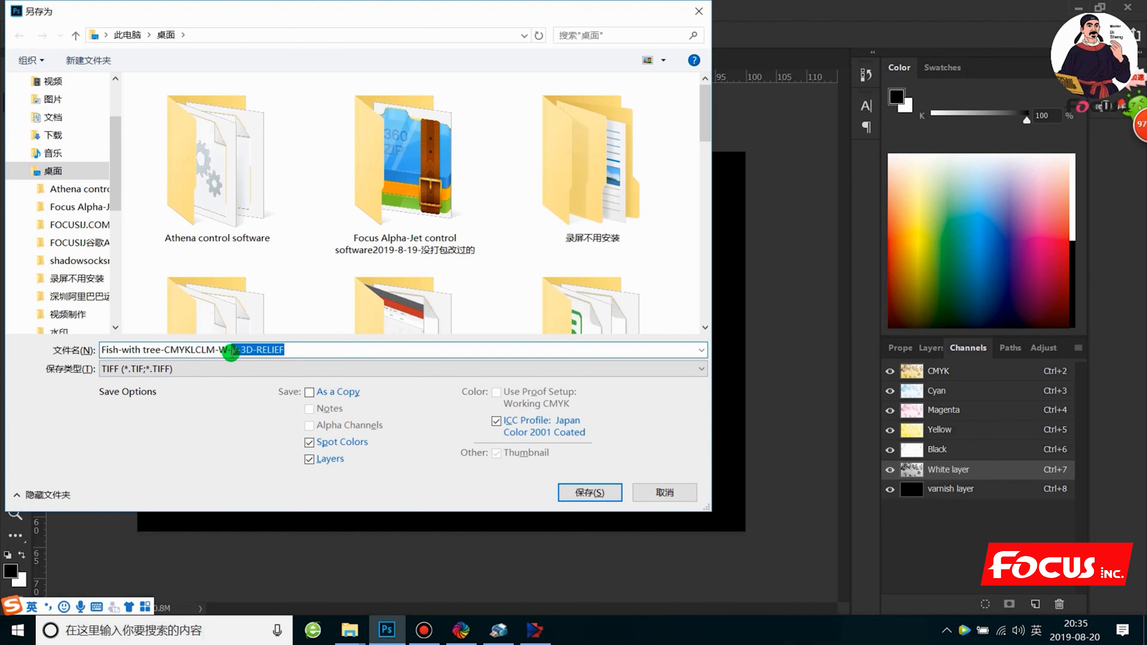